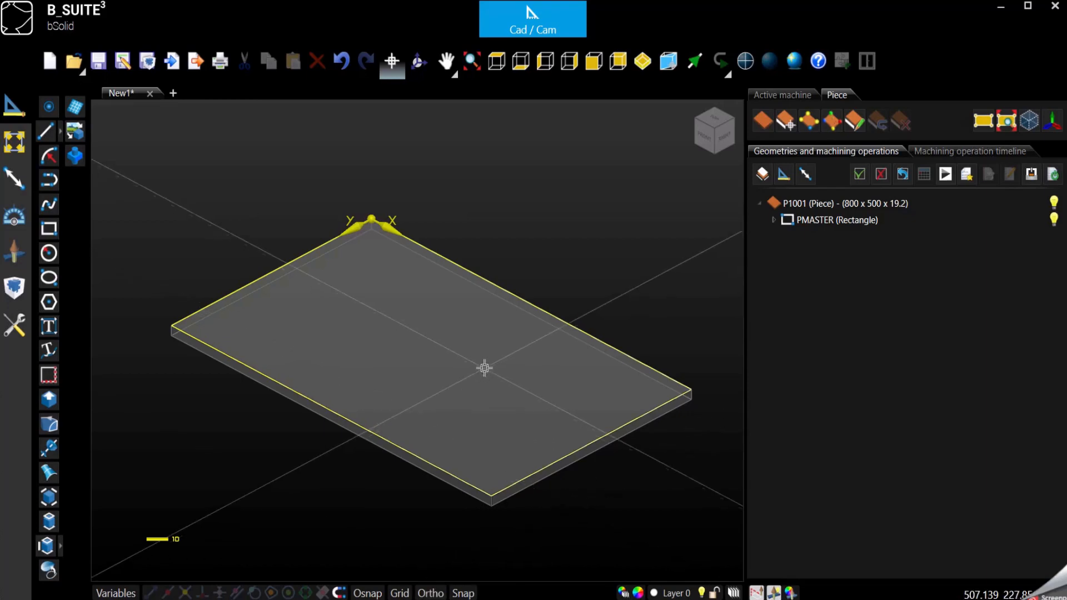
Show the machining operation tools and start a new saw cutting operation on the panel
{"action": "left_click", "coordinate": [14, 255]}
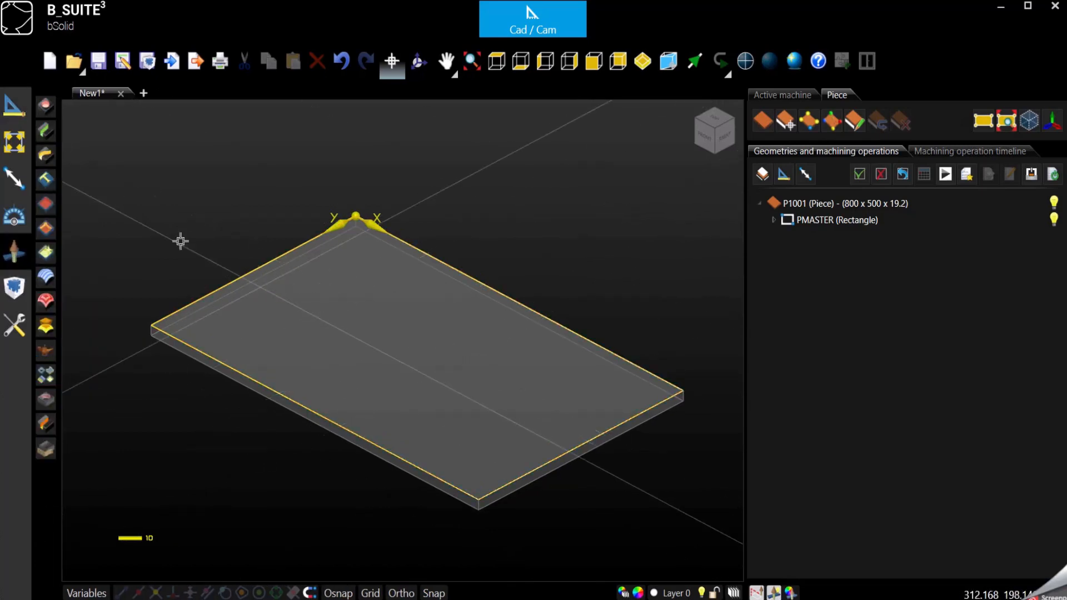
{"action": "left_click", "coordinate": [47, 132]}
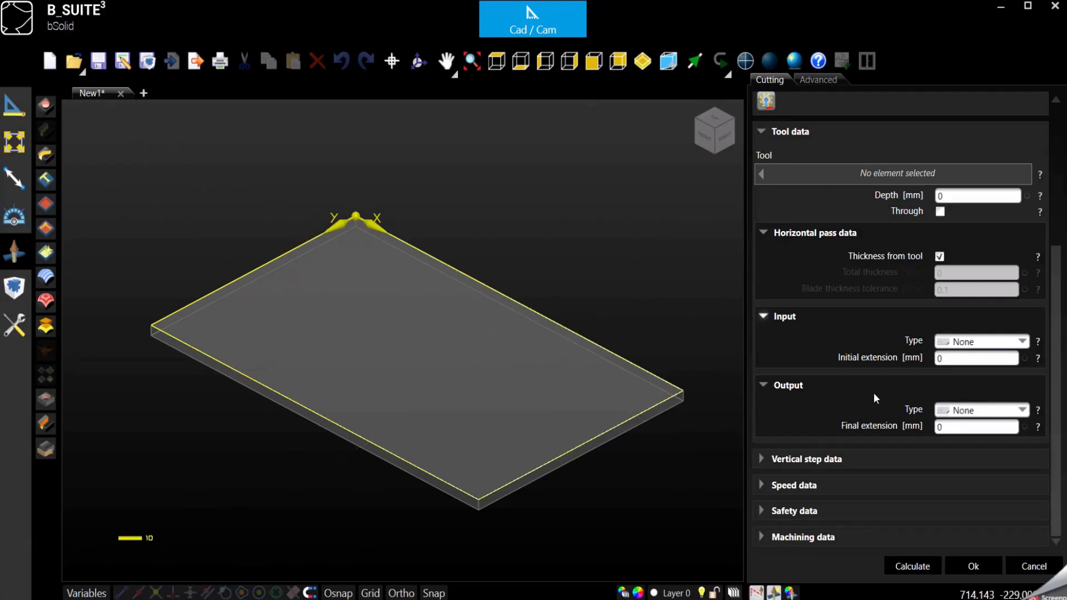
Review the Cut type options and keep 'From the geometry' for the saw cut
{"action": "scroll", "coordinate": [872, 392], "scroll_direction": "up", "scroll_amount": 5}
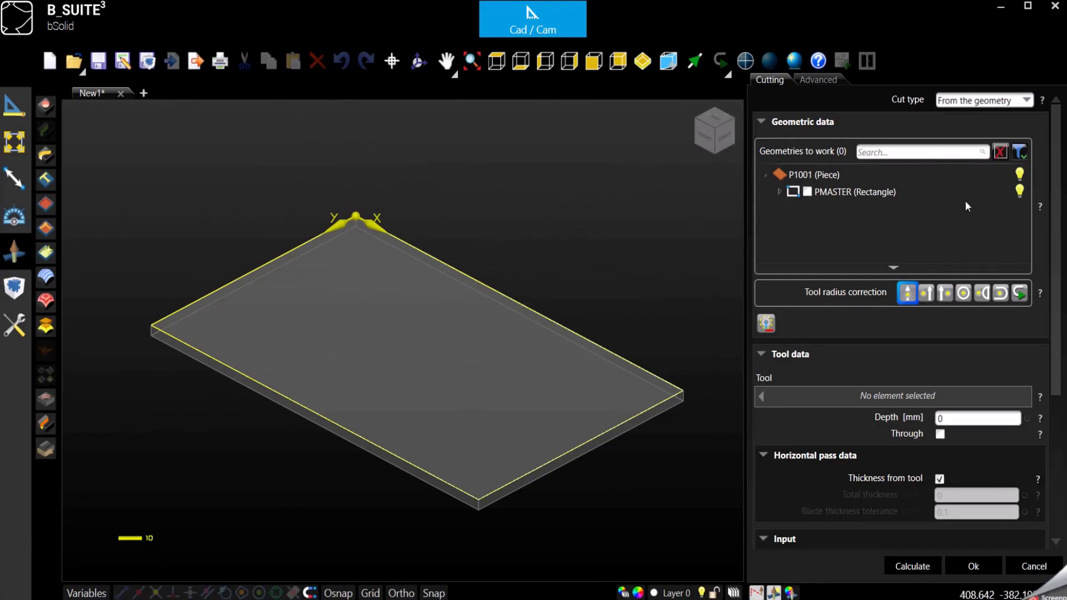
{"action": "left_click", "coordinate": [1026, 101]}
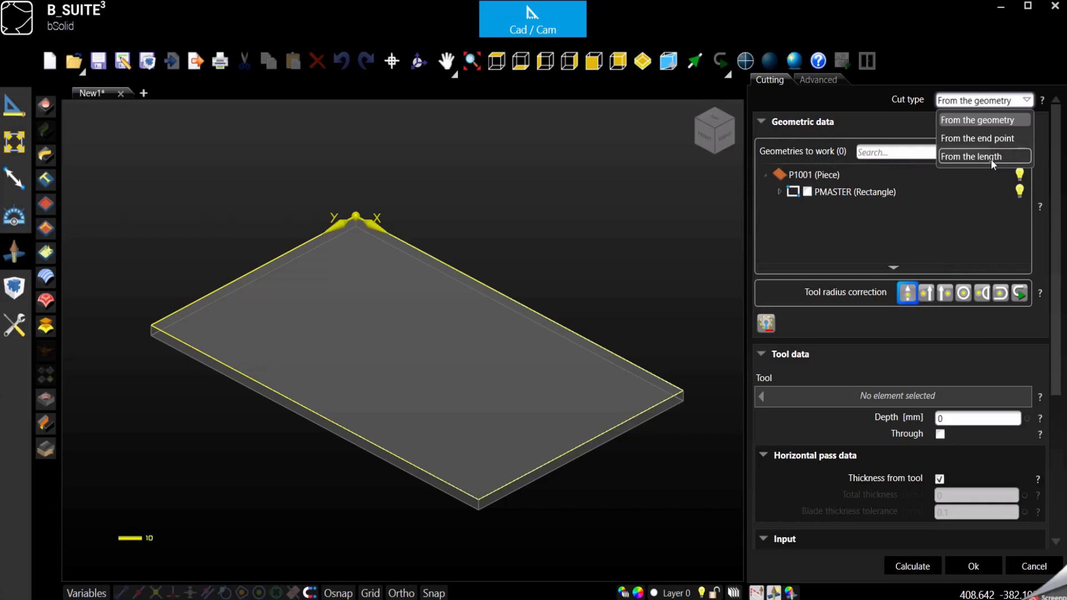
{"action": "left_click", "coordinate": [987, 124]}
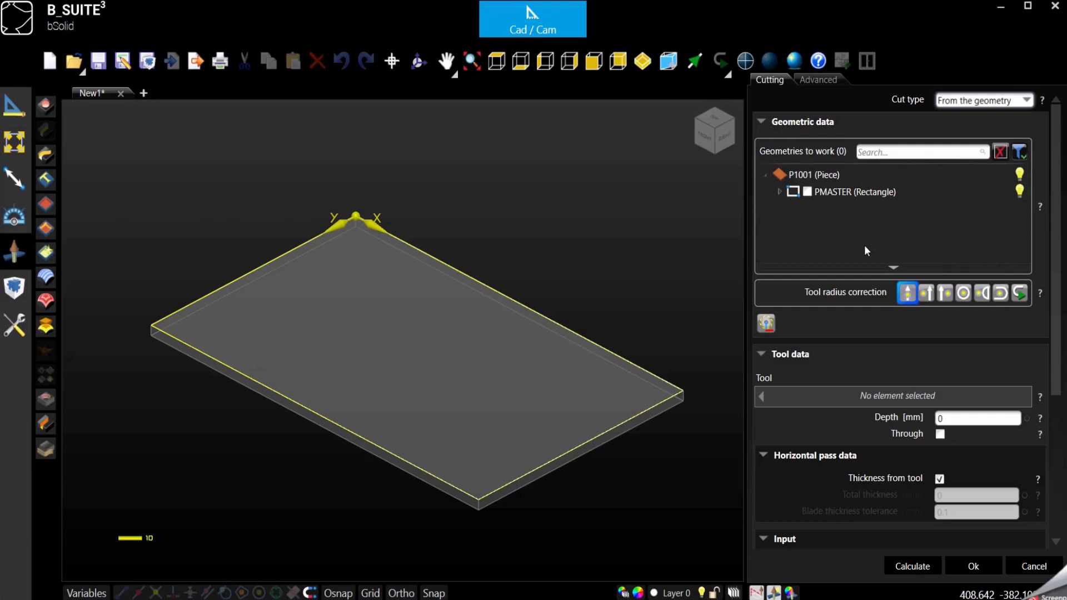
Tick PMASTER edges E4 and E2 for sawing, keeping centred tool radius correction
{"action": "left_click", "coordinate": [780, 192]}
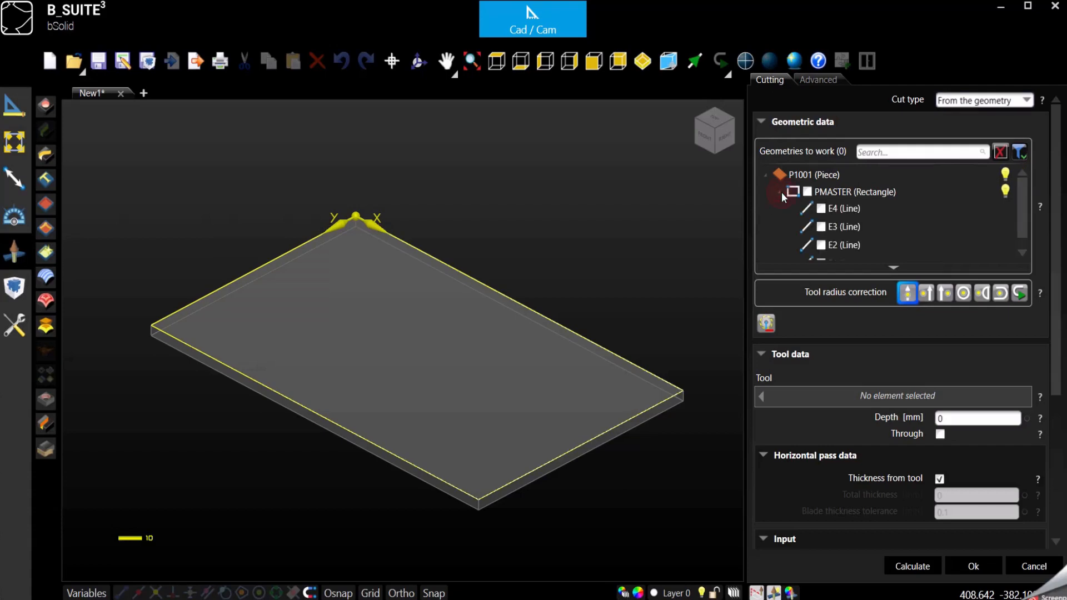
{"action": "left_click", "coordinate": [821, 209]}
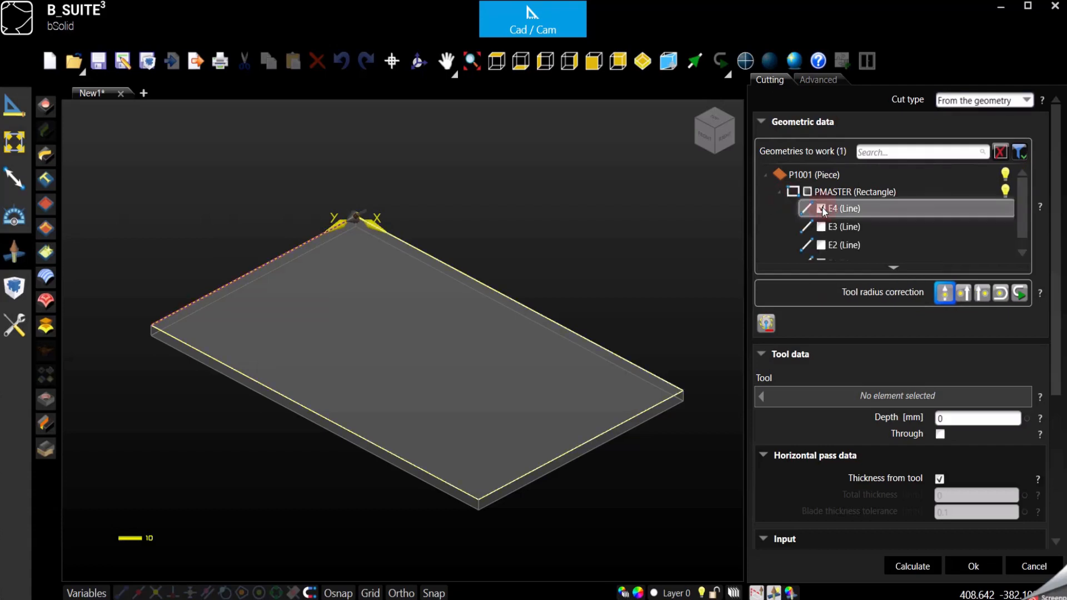
{"action": "left_click", "coordinate": [822, 245]}
{"action": "scroll", "coordinate": [828, 245], "scroll_direction": "down", "scroll_amount": 3}
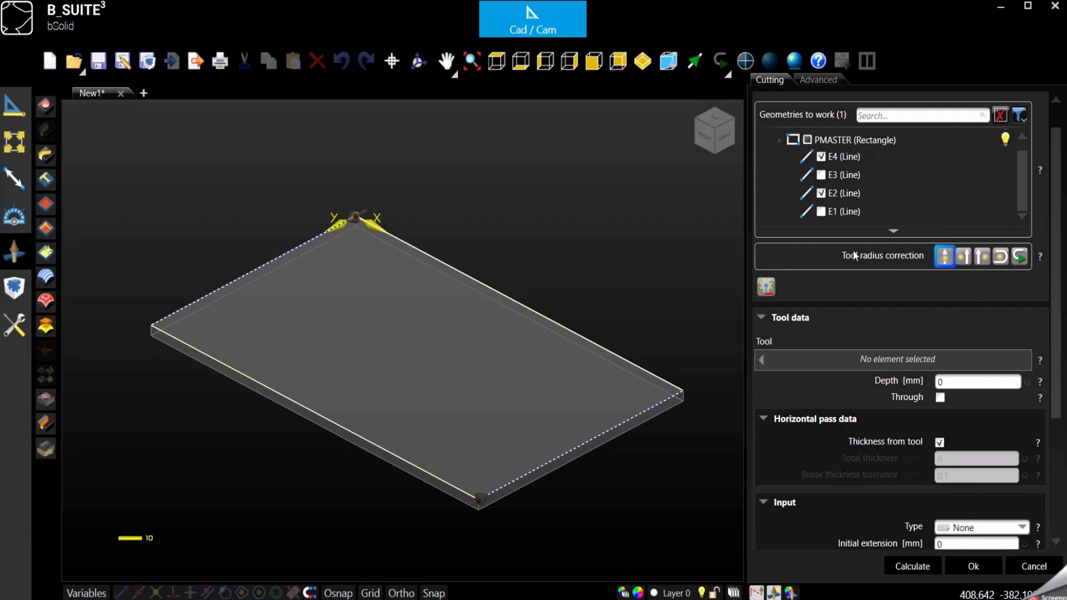
{"action": "left_click", "coordinate": [961, 258]}
{"action": "left_click", "coordinate": [947, 261]}
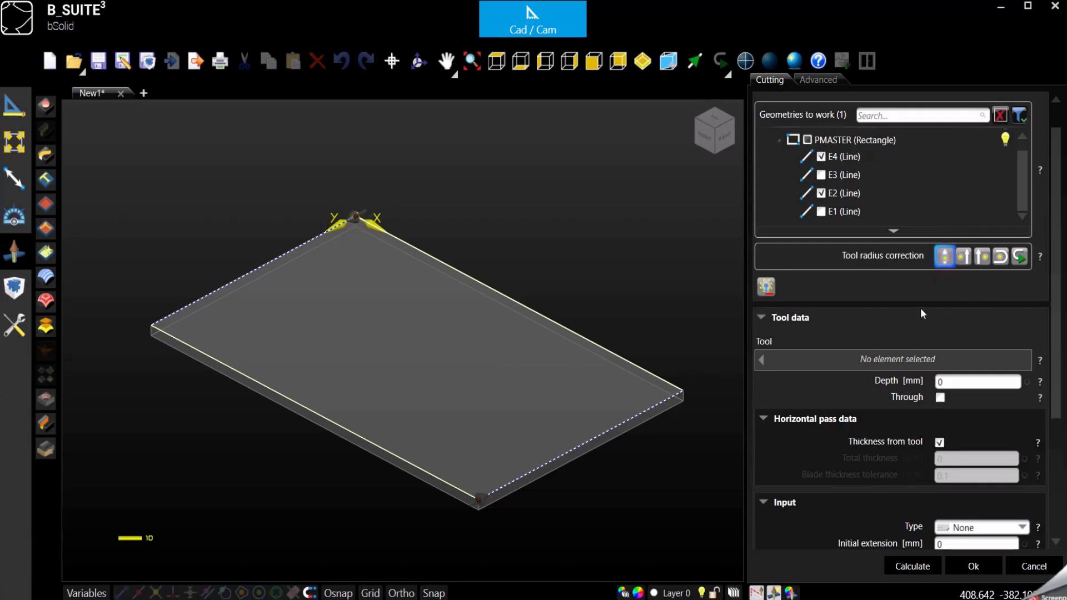
{"action": "left_click", "coordinate": [895, 359]}
Assign the FRESA300 300.6 mm blade as the cut's tool and switch to plan view
{"action": "left_click", "coordinate": [487, 152]}
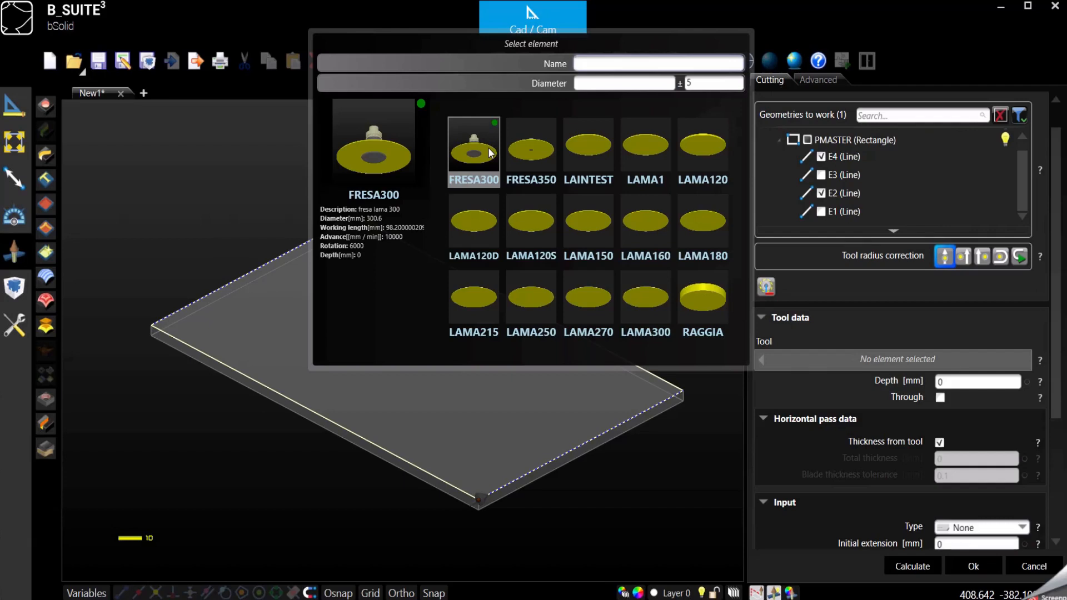
{"action": "double_click", "coordinate": [490, 150]}
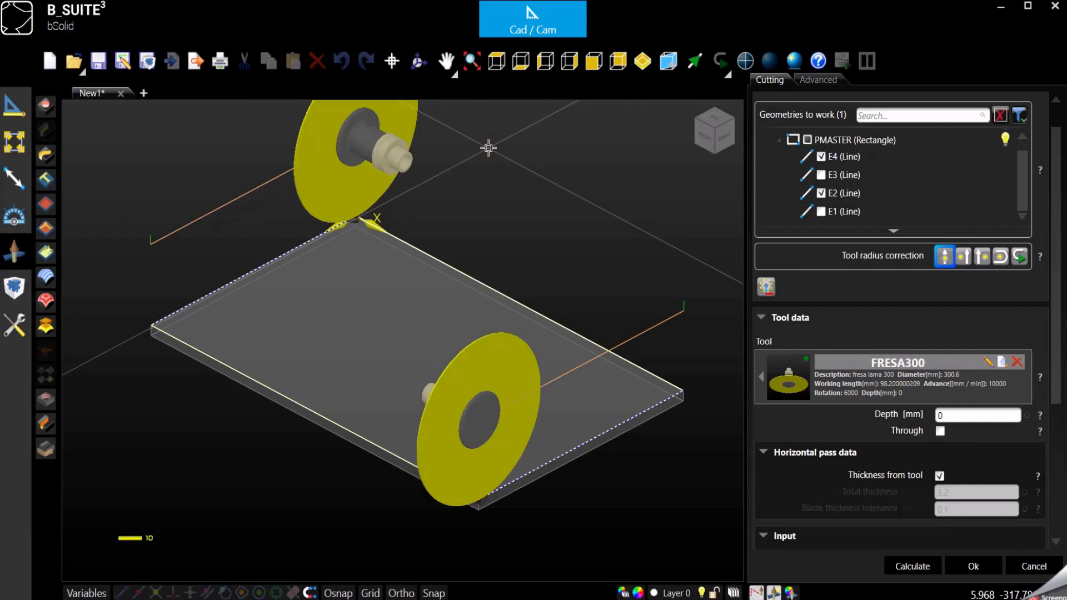
{"action": "left_click", "coordinate": [496, 62]}
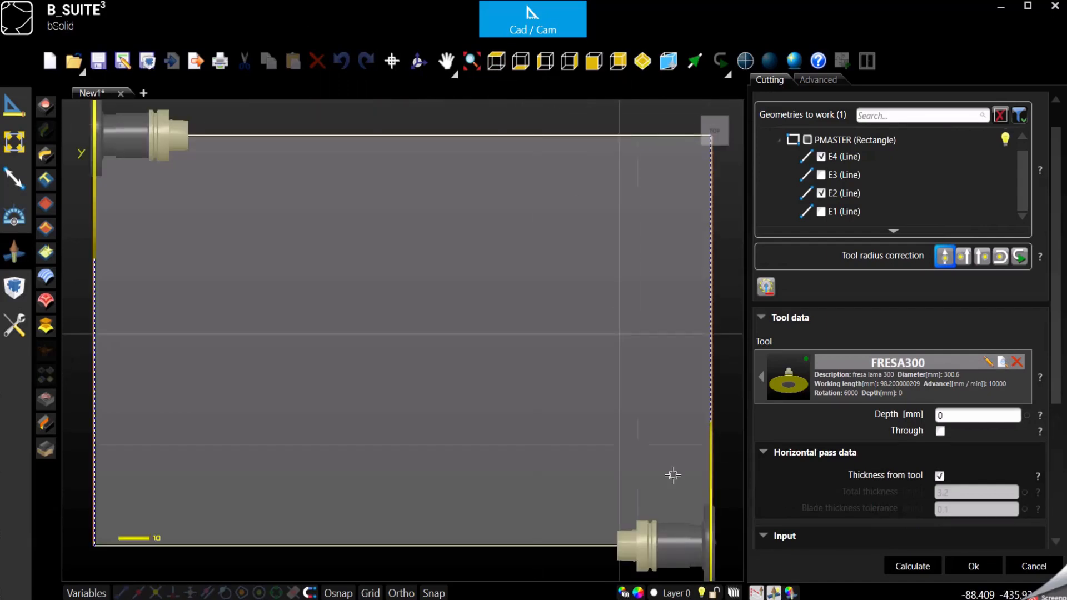
Compare left and right tool radius correction, settle on centre, and return to isometric view
{"action": "scroll", "coordinate": [709, 452], "scroll_direction": "up", "scroll_amount": 6}
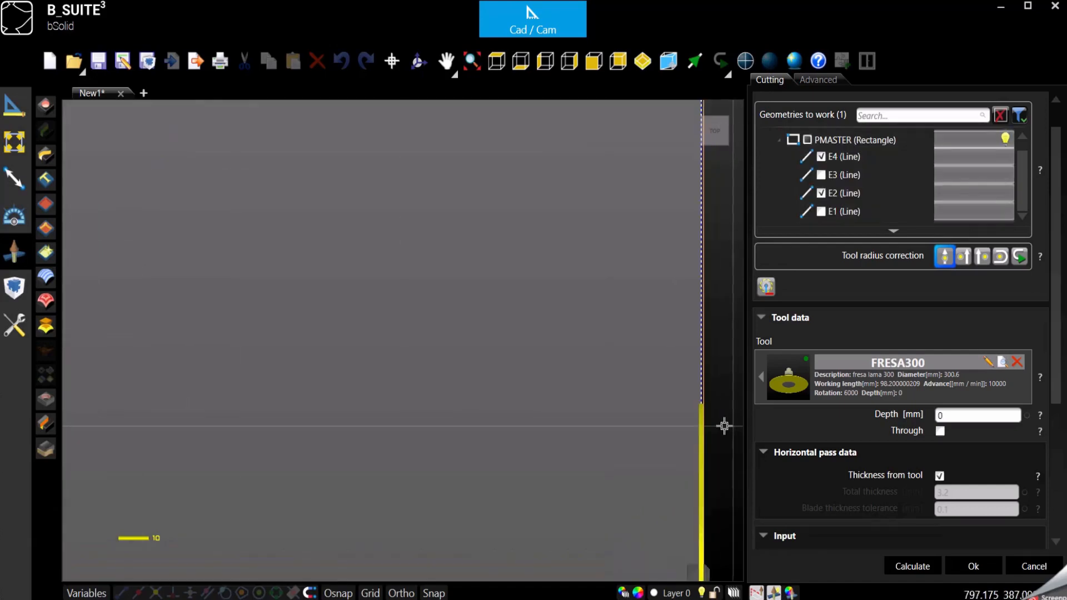
{"action": "left_click", "coordinate": [963, 258]}
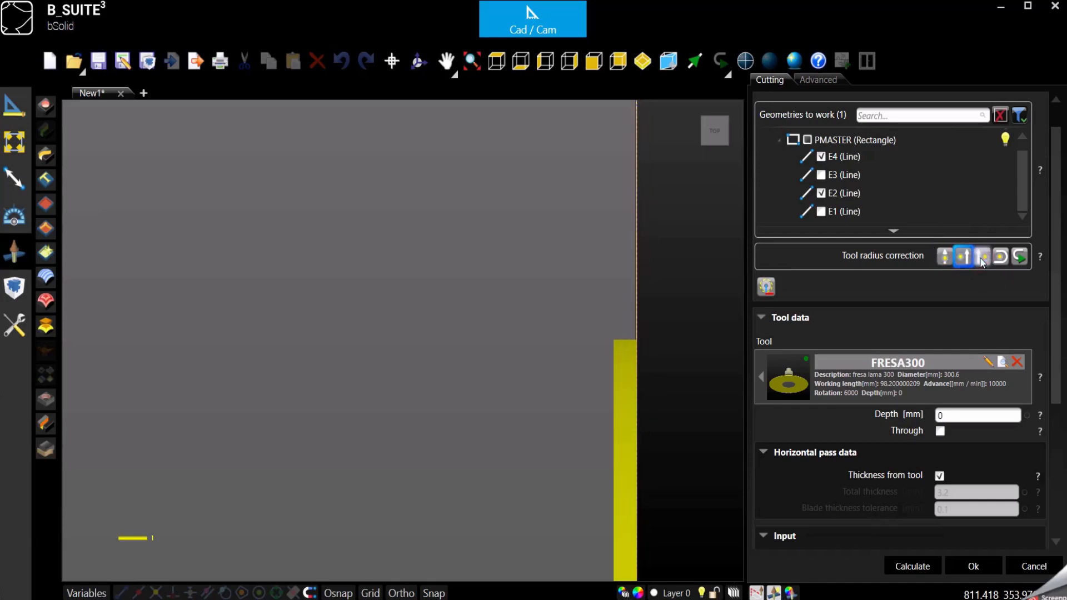
{"action": "left_click", "coordinate": [982, 259]}
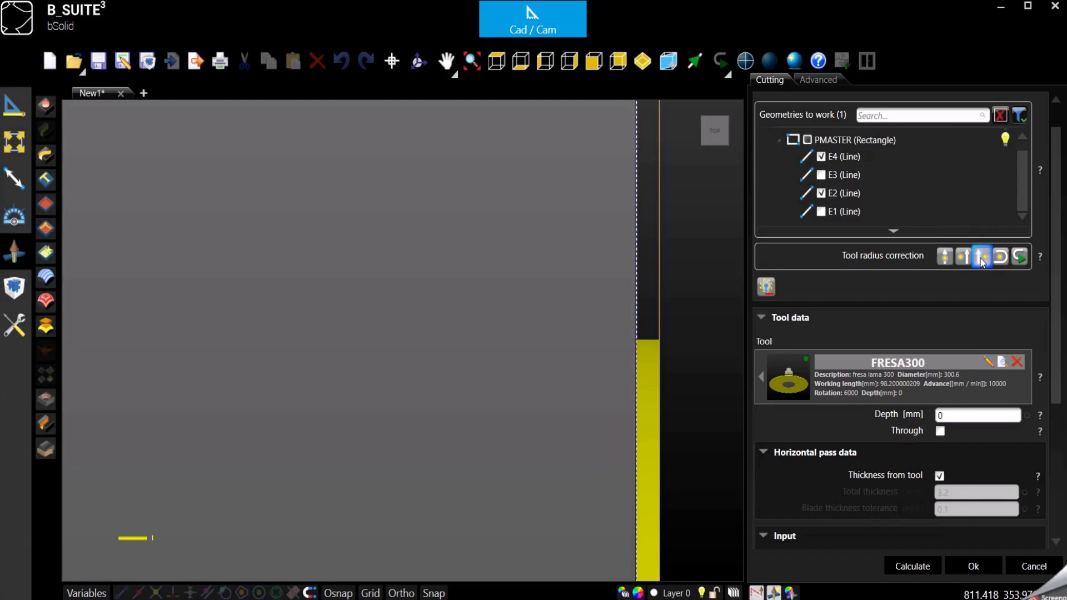
{"action": "left_click", "coordinate": [944, 257]}
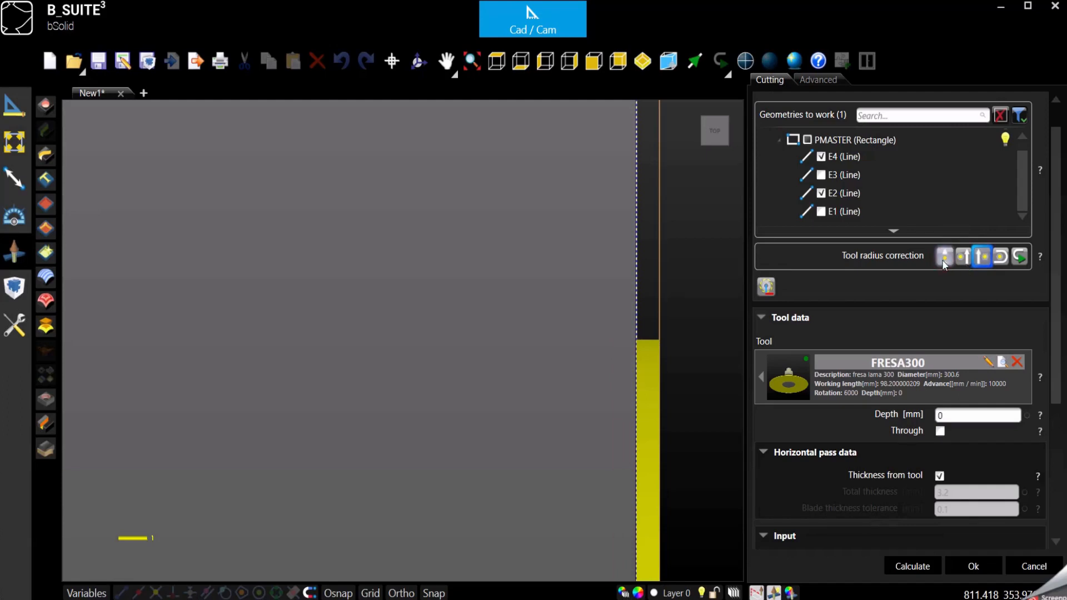
{"action": "scroll", "coordinate": [600, 281], "scroll_direction": "down", "scroll_amount": 5}
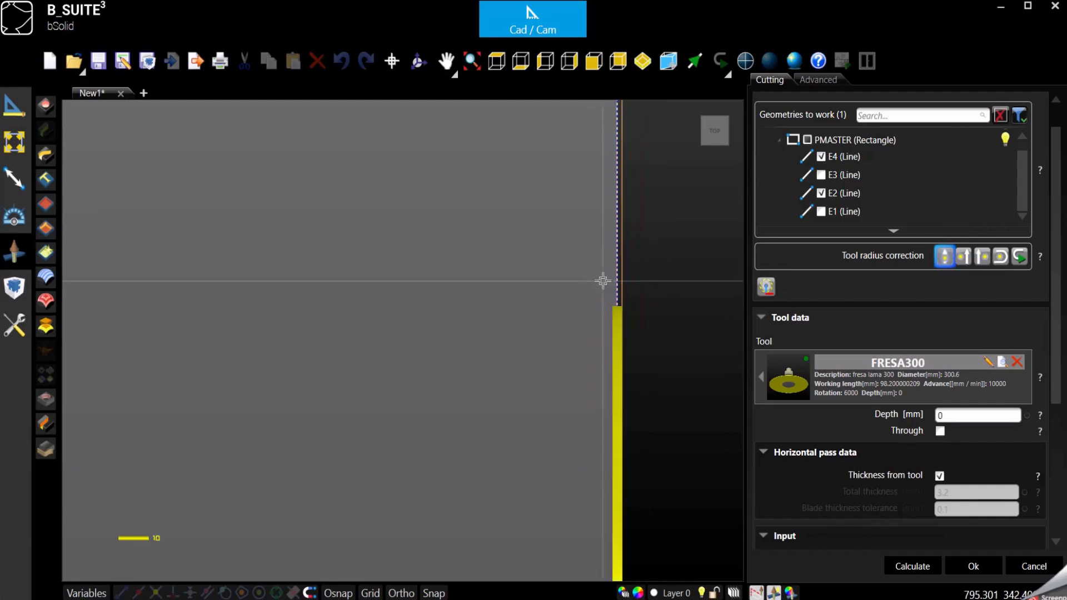
{"action": "left_click", "coordinate": [643, 60]}
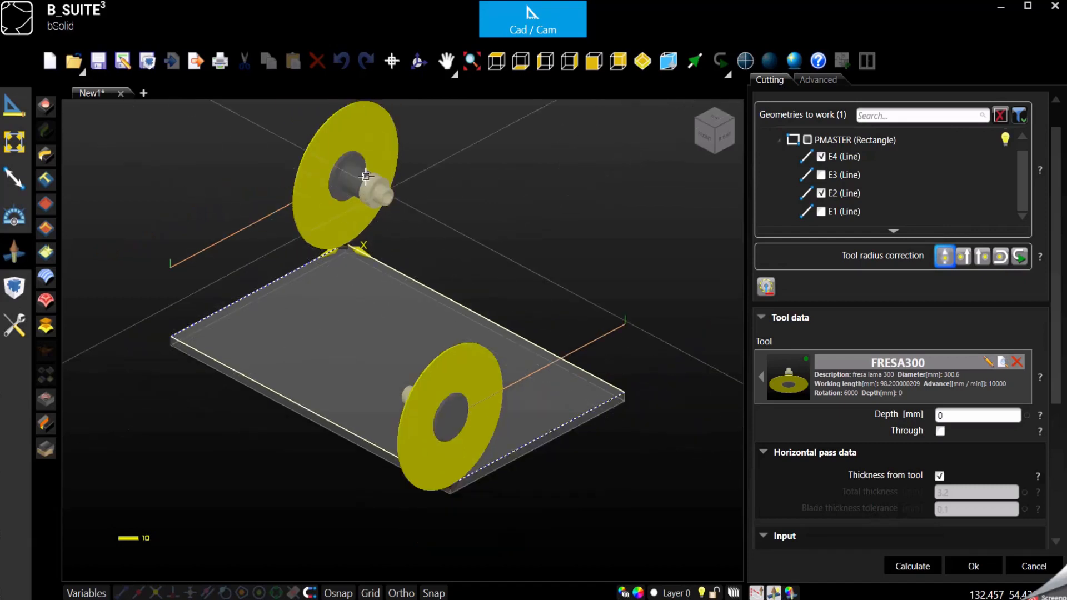
{"action": "scroll", "coordinate": [376, 209], "scroll_direction": "up", "scroll_amount": 3}
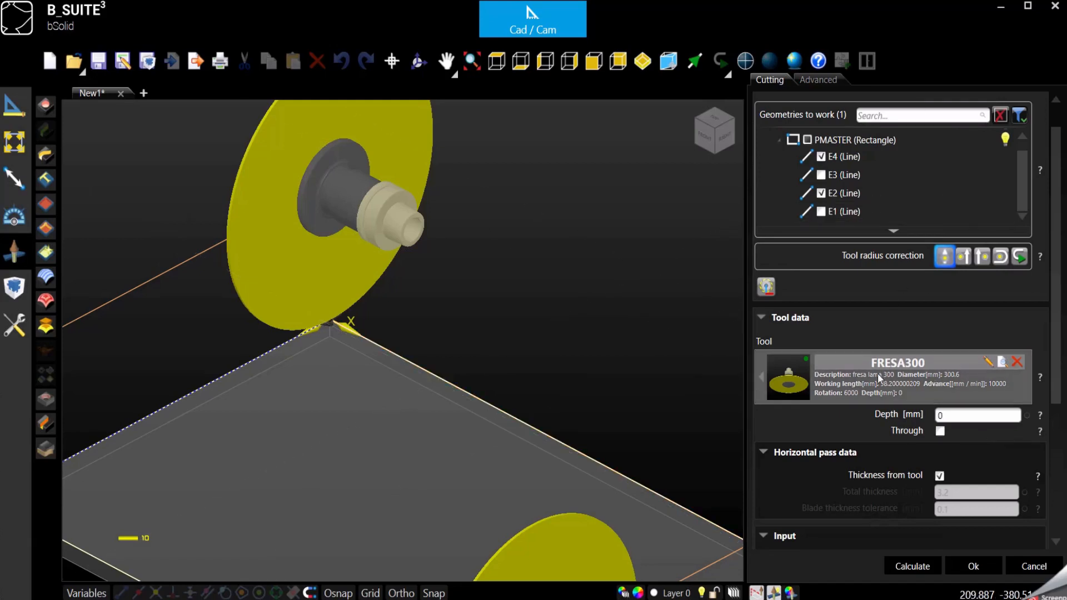
{"action": "scroll", "coordinate": [868, 315], "scroll_direction": "down", "scroll_amount": 2}
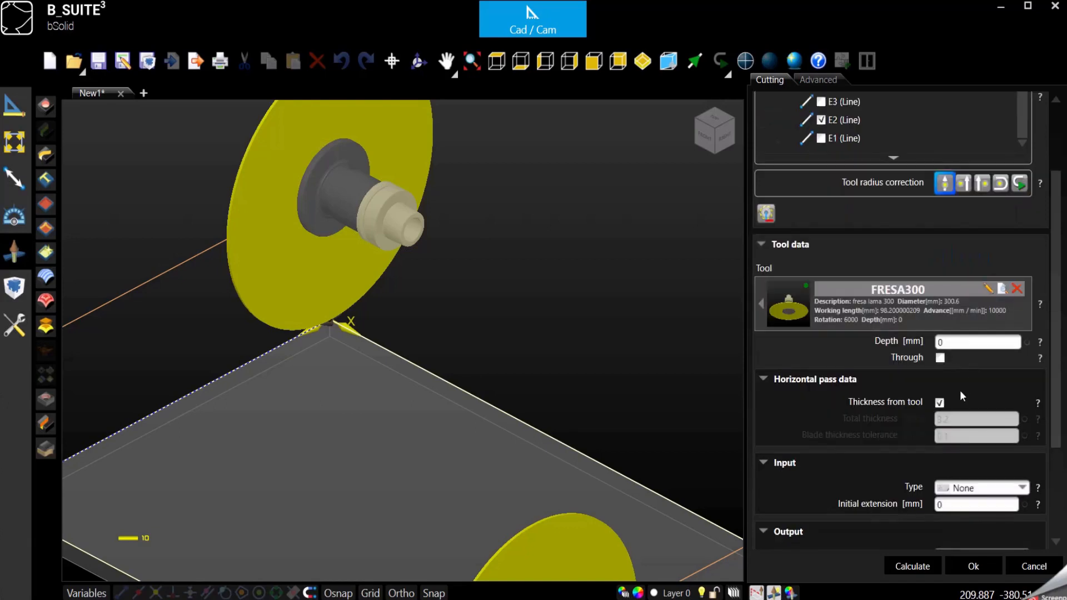
{"action": "scroll", "coordinate": [918, 342], "scroll_direction": "down", "scroll_amount": 2}
{"action": "double_click", "coordinate": [944, 269]}
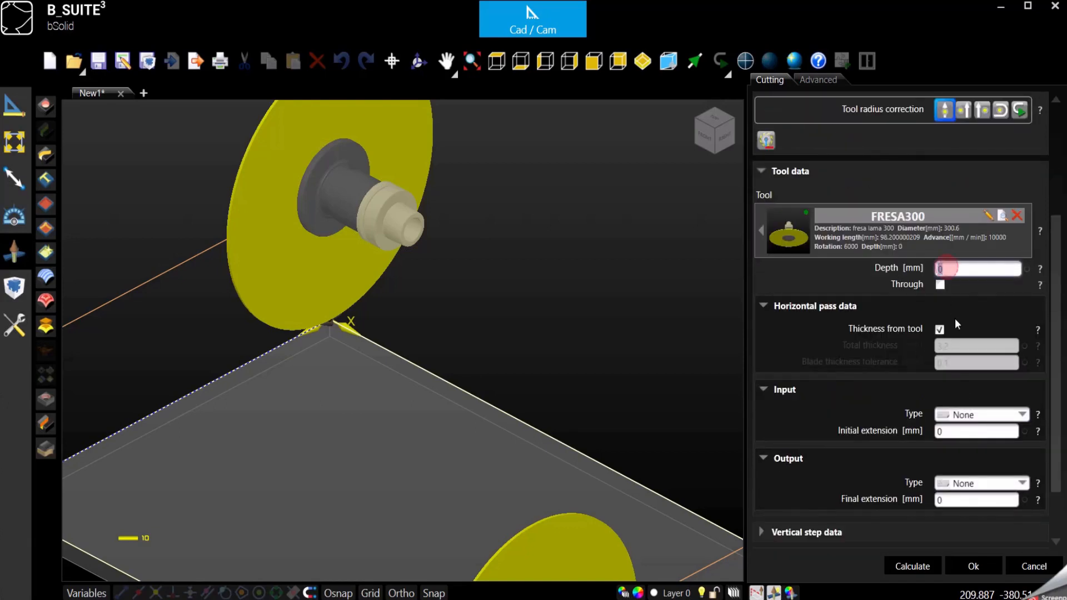
Enter a cut depth of 10 and check Through so the cut goes through the panel
{"action": "left_click", "coordinate": [569, 61]}
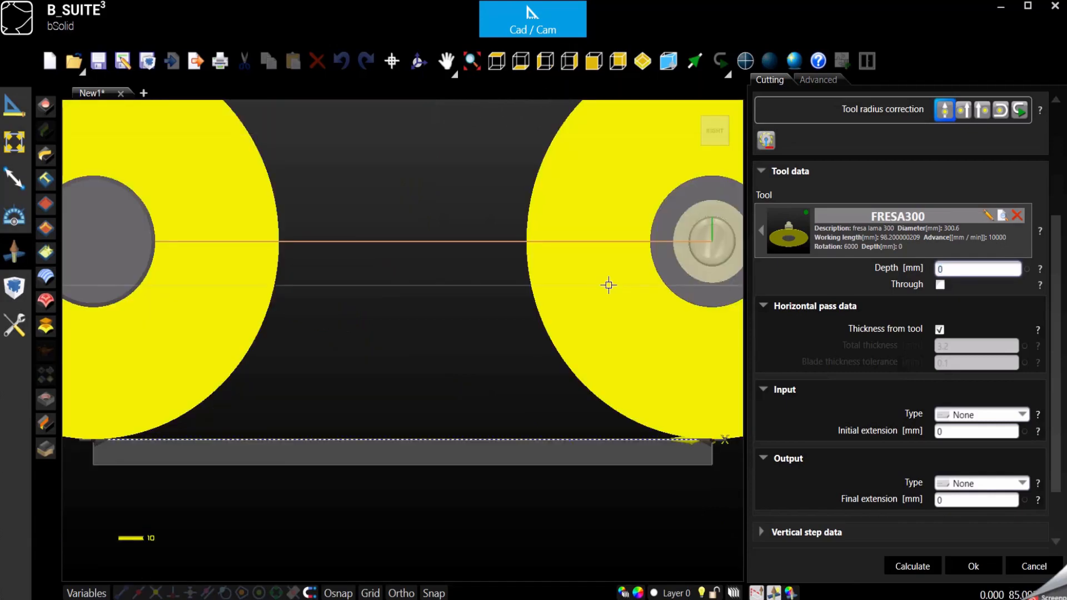
{"action": "scroll", "coordinate": [634, 291], "scroll_direction": "down", "scroll_amount": 1}
{"action": "scroll", "coordinate": [219, 419], "scroll_direction": "up", "scroll_amount": 2}
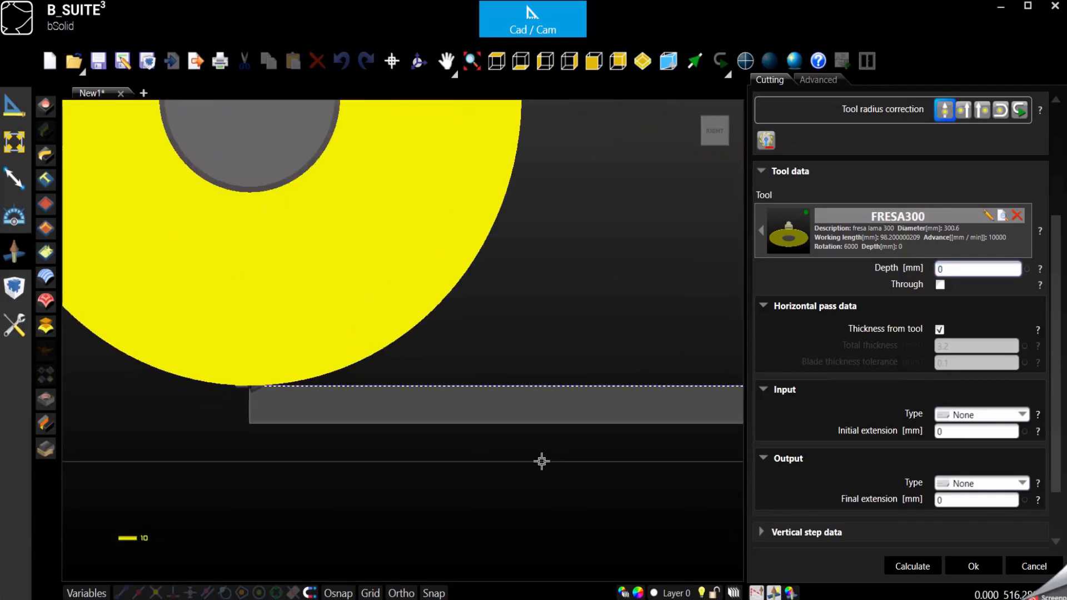
{"action": "scroll", "coordinate": [319, 378], "scroll_direction": "down", "scroll_amount": 2}
{"action": "scroll", "coordinate": [335, 369], "scroll_direction": "up", "scroll_amount": 1}
{"action": "scroll", "coordinate": [335, 370], "scroll_direction": "up", "scroll_amount": 1}
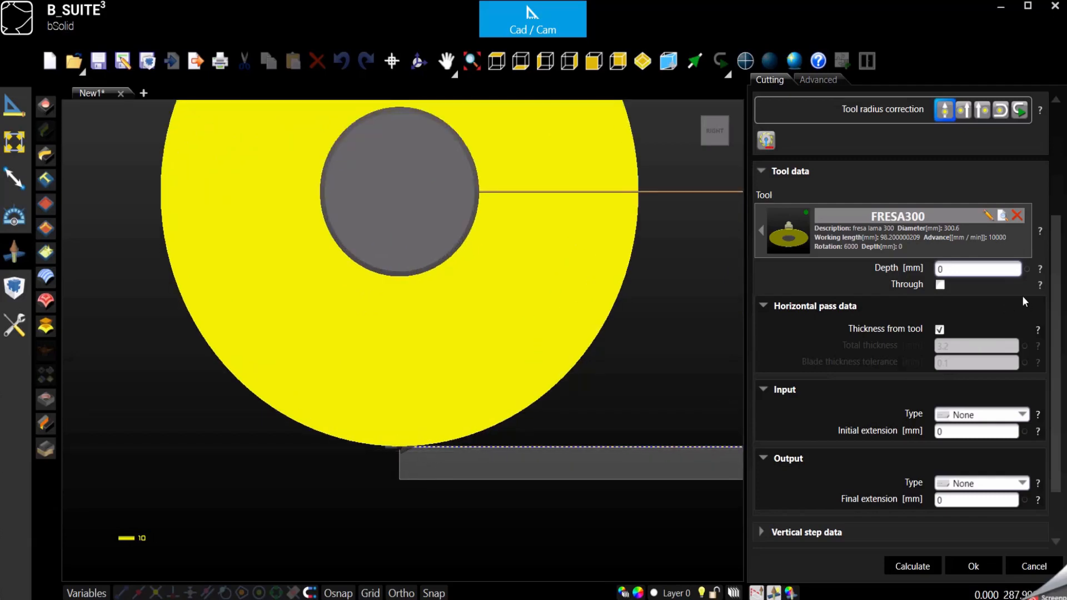
{"action": "left_click", "coordinate": [962, 269]}
{"action": "type", "text": "10"}
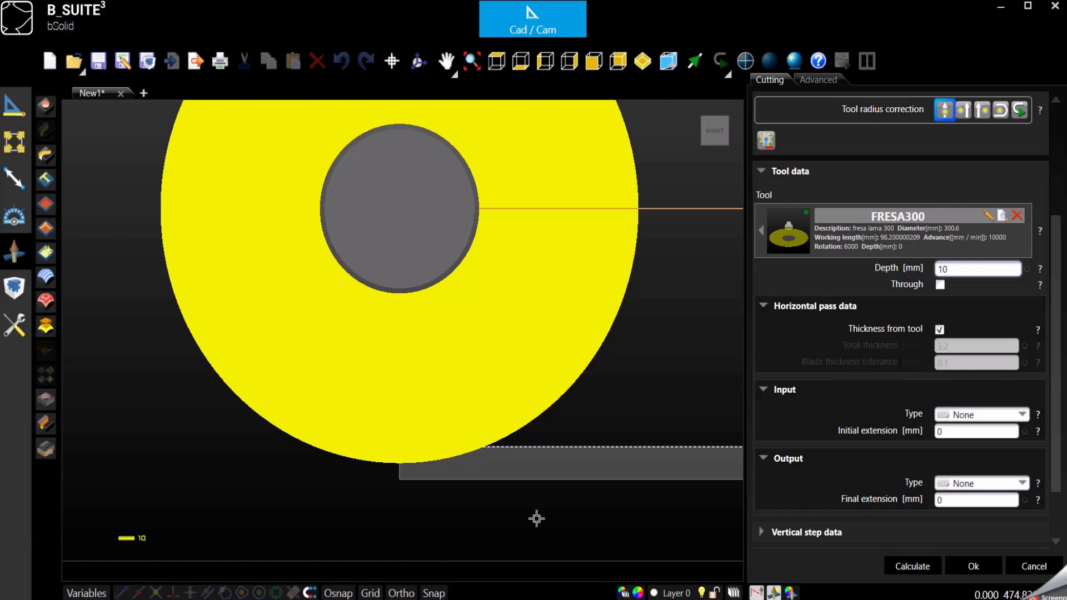
{"action": "left_click_drag", "start_coordinate": [948, 269], "coordinate": [882, 274]}
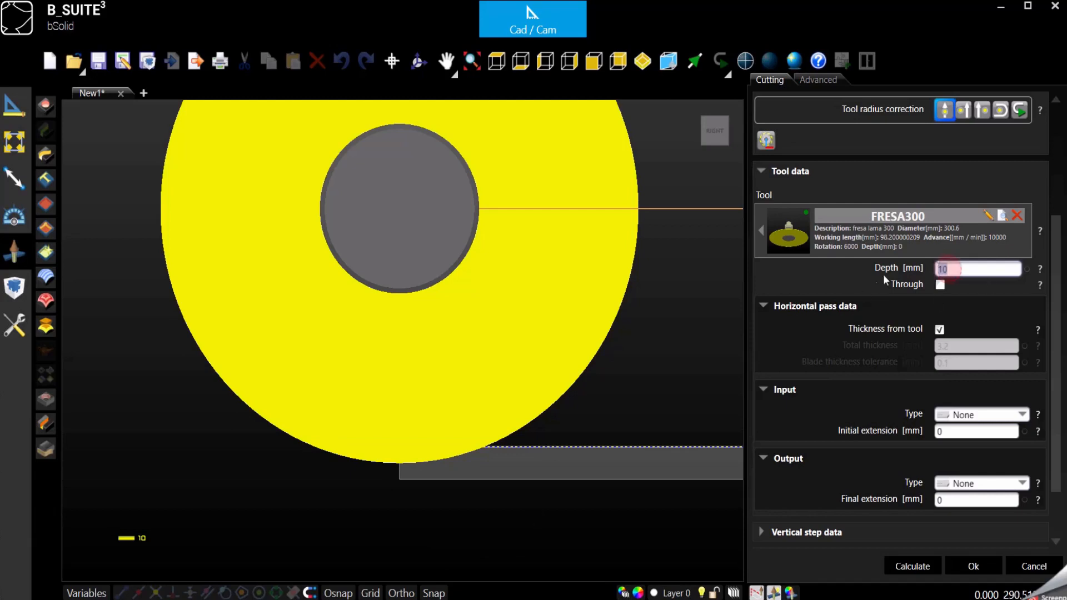
{"action": "left_click", "coordinate": [940, 285]}
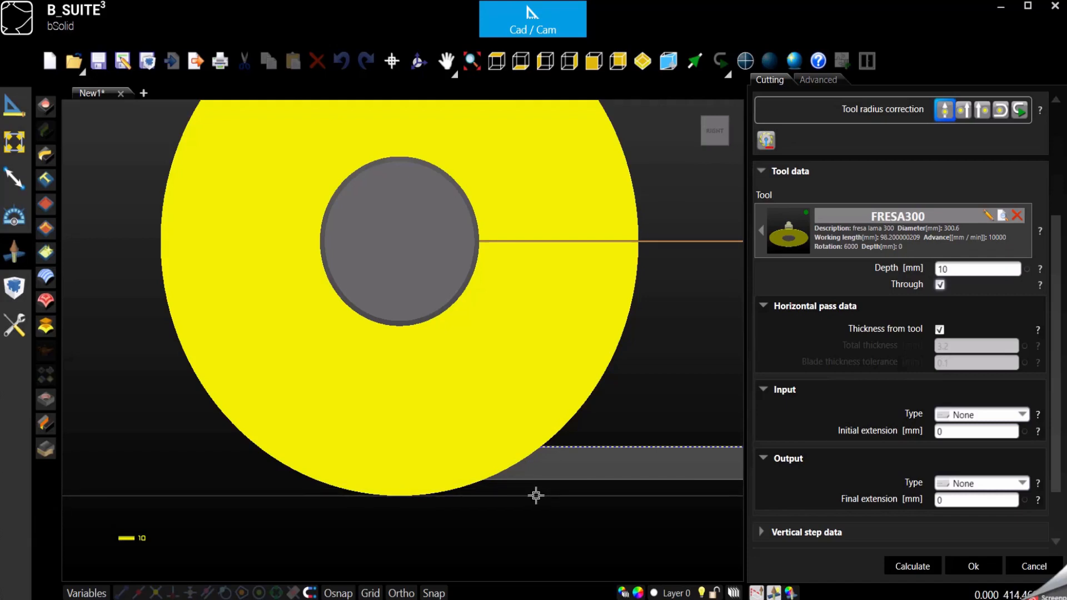
Change the cut depth to 2, then to 0.1 mm, and view the blades isometrically
{"action": "left_click", "coordinate": [964, 271]}
{"action": "double_click", "coordinate": [964, 272]}
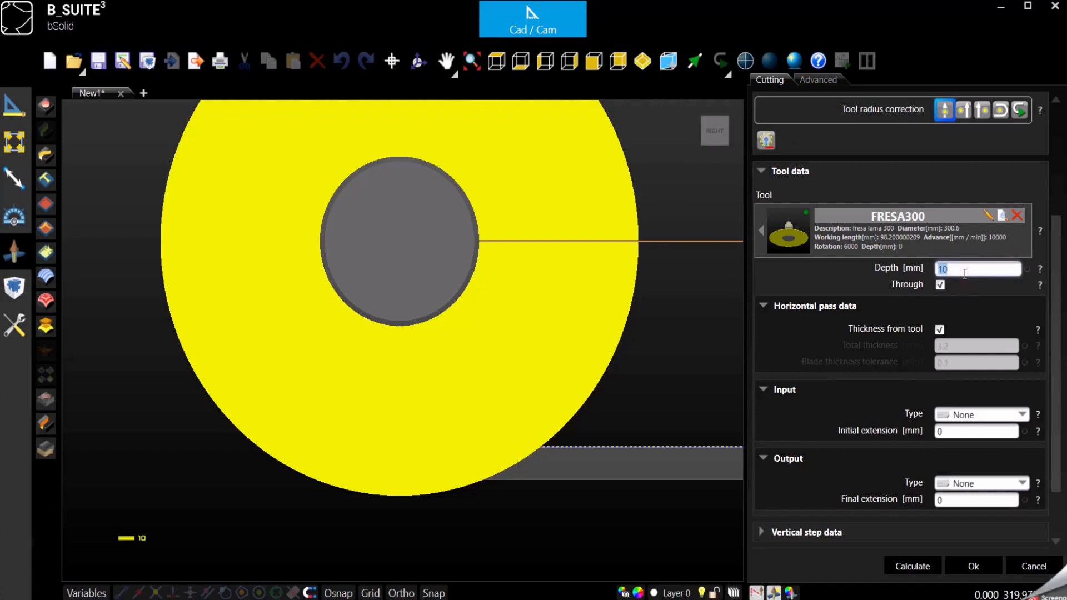
{"action": "key", "text": "BackSpace"}
{"action": "type", "text": "2"}
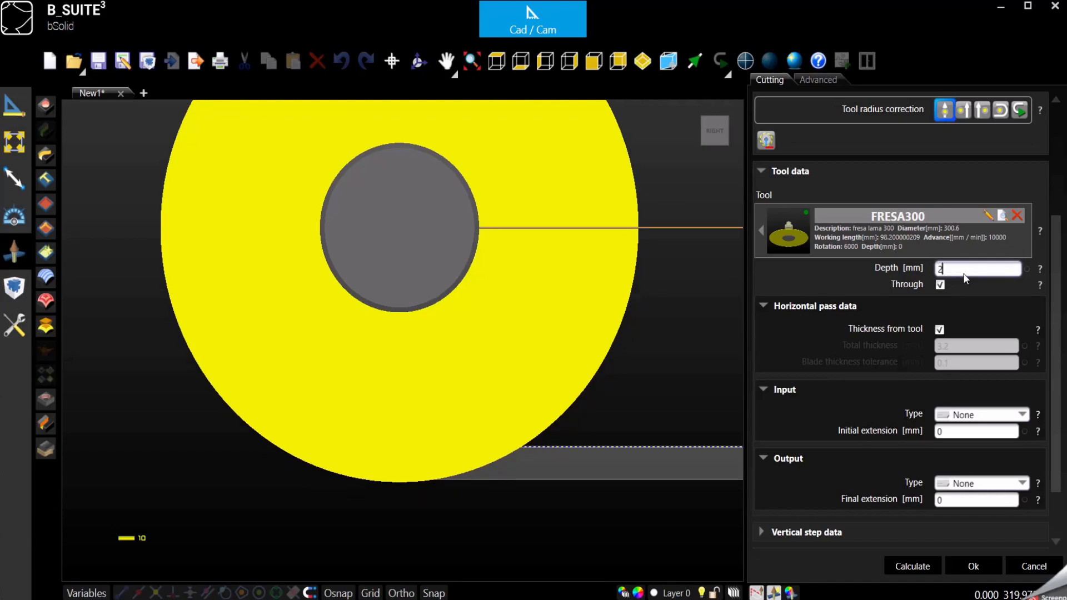
{"action": "left_click", "coordinate": [961, 285]}
{"action": "double_click", "coordinate": [950, 271]}
{"action": "type", "text": "0.1"}
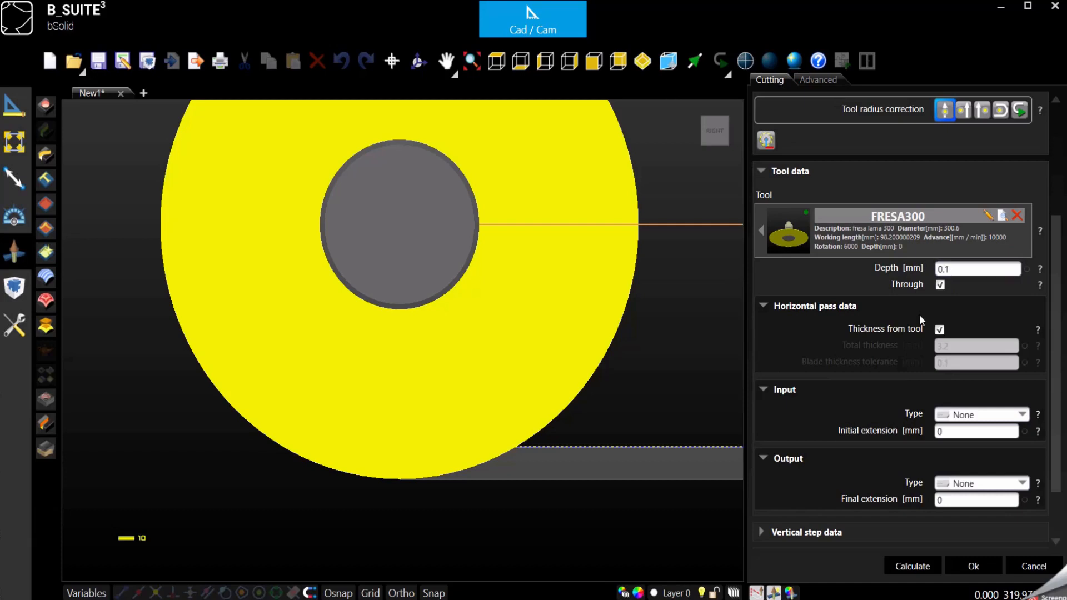
{"action": "left_click", "coordinate": [643, 61]}
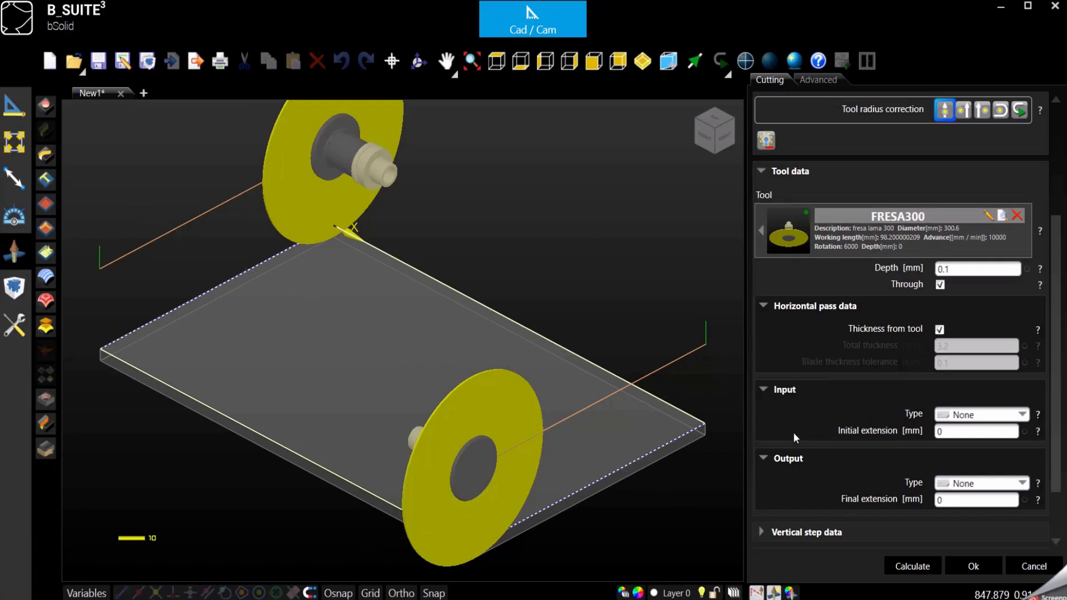
After viewing the FRESA300 tool properties, uncheck E2 so the cut runs on E4 alone
{"action": "scroll", "coordinate": [792, 432], "scroll_direction": "up", "scroll_amount": 3}
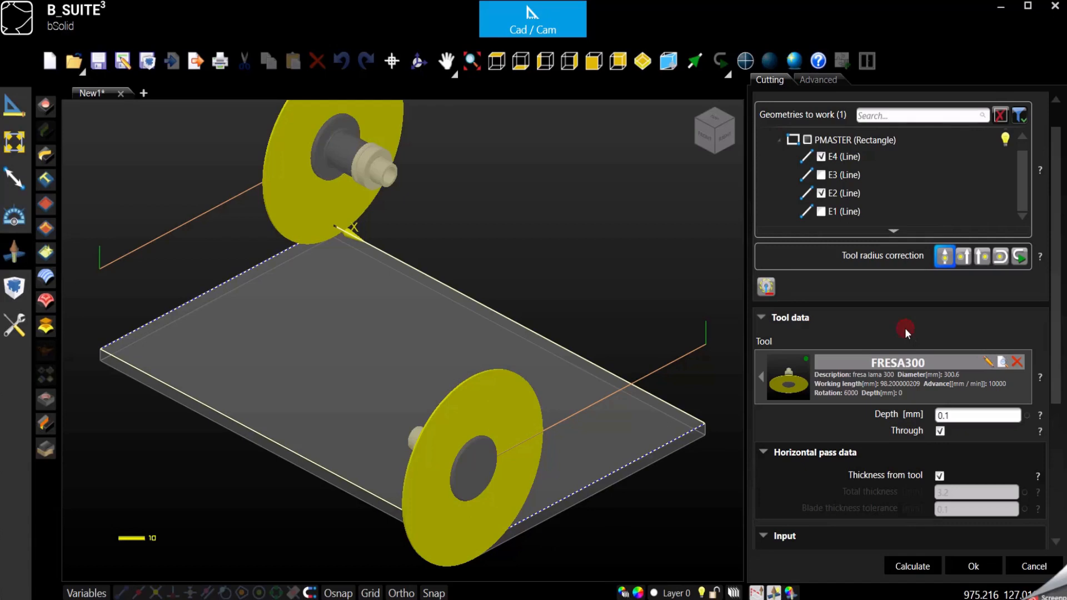
{"action": "left_click", "coordinate": [989, 362]}
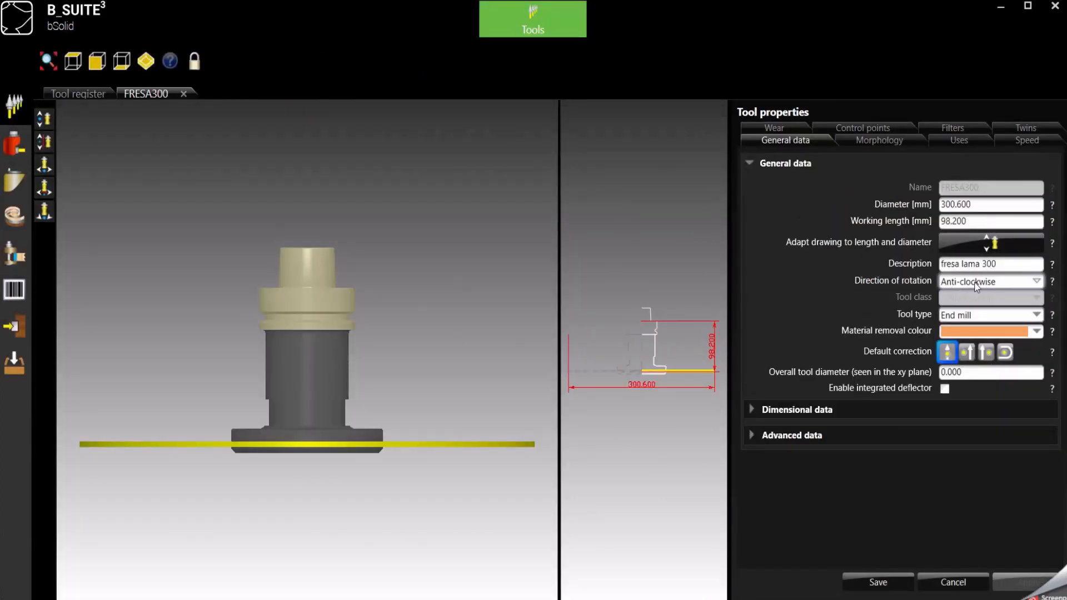
{"action": "left_click", "coordinate": [550, 27]}
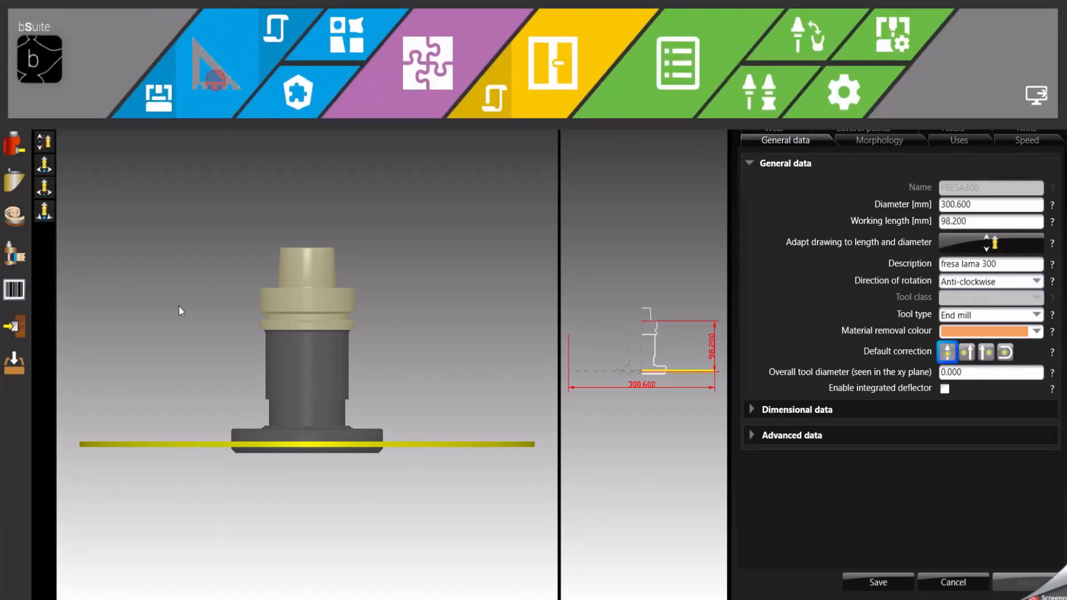
{"action": "left_click", "coordinate": [209, 378]}
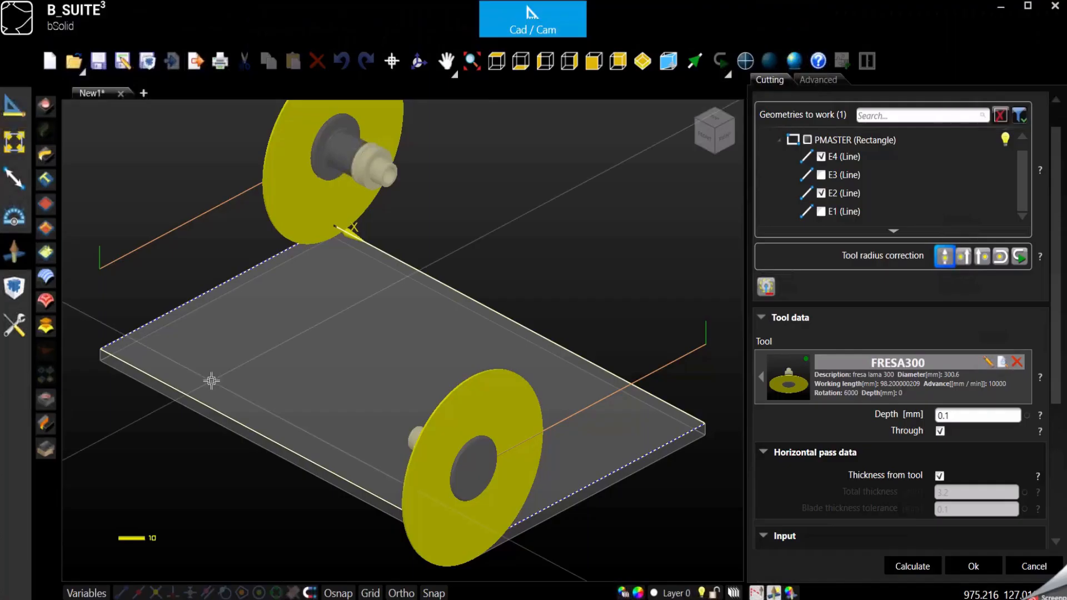
{"action": "left_click", "coordinate": [822, 193]}
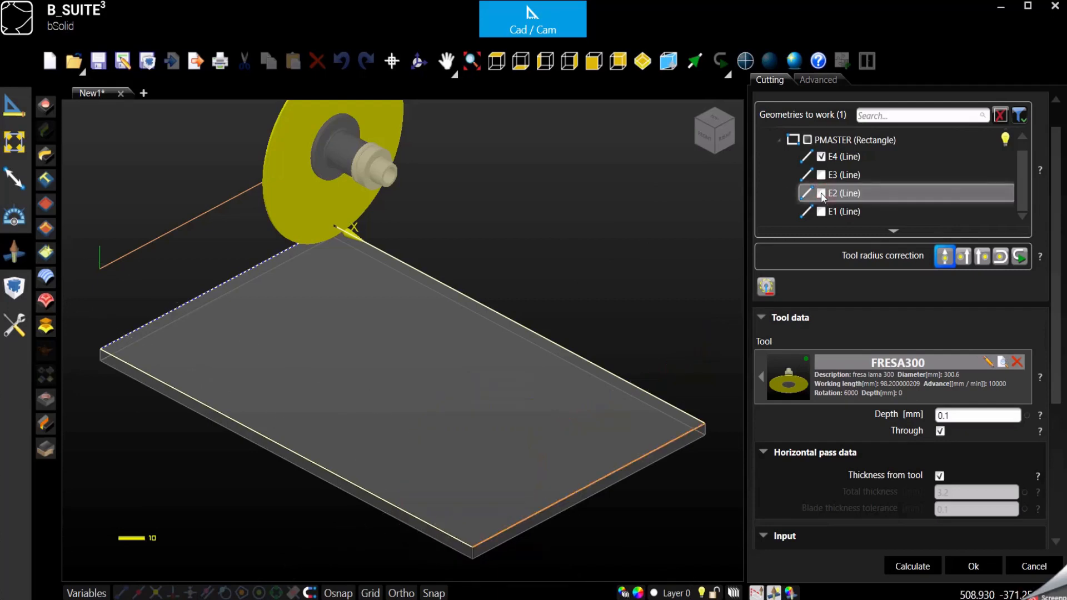
{"action": "scroll", "coordinate": [527, 406], "scroll_direction": "down", "scroll_amount": 1}
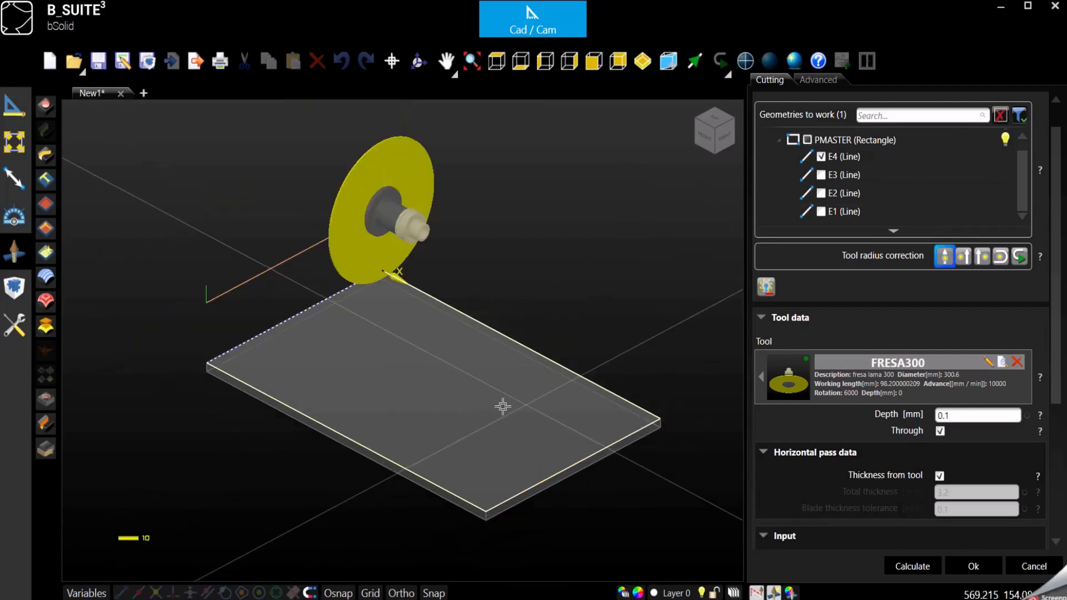
{"action": "left_click", "coordinate": [418, 61]}
{"action": "left_click_drag", "start_coordinate": [402, 392], "coordinate": [381, 350]}
{"action": "scroll", "coordinate": [354, 138], "scroll_direction": "up", "scroll_amount": 2}
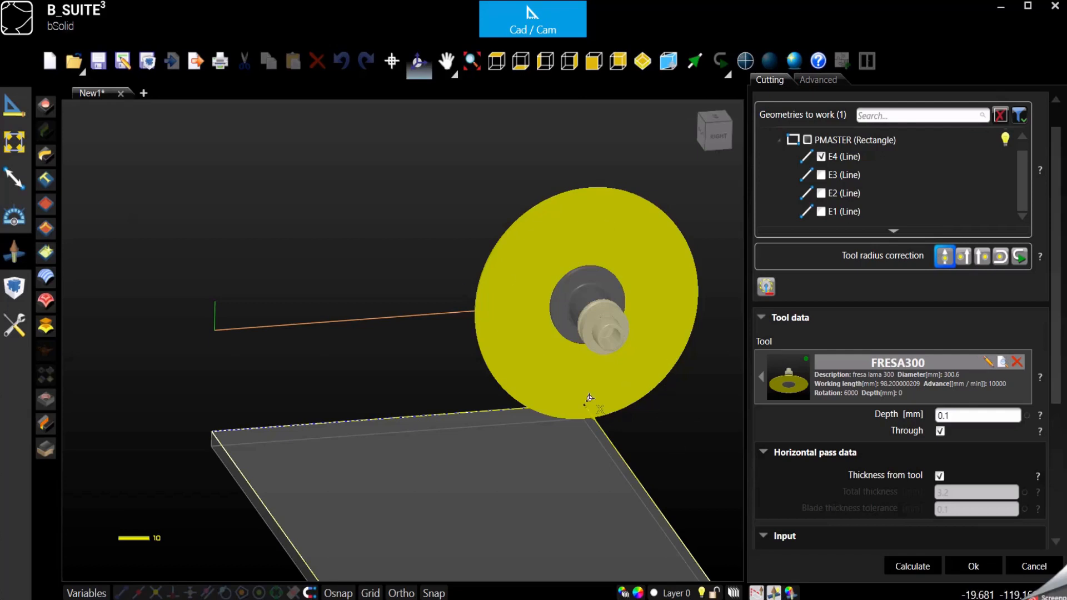
Tilt the view along edge E4 and set the blade to travel in reverse
{"action": "left_click", "coordinate": [377, 432]}
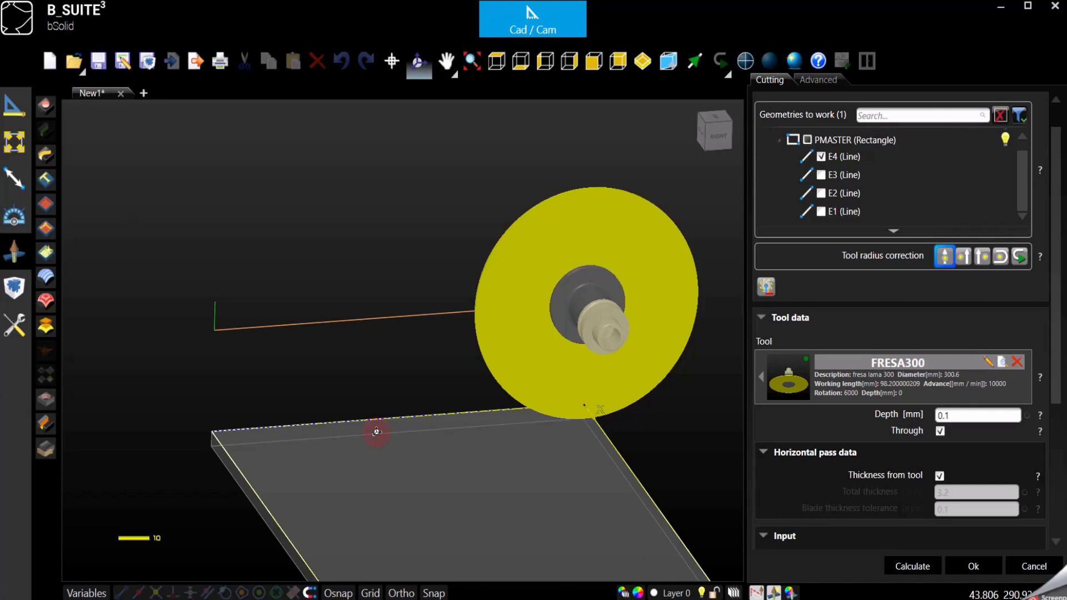
{"action": "left_click_drag", "start_coordinate": [376, 431], "coordinate": [387, 469]}
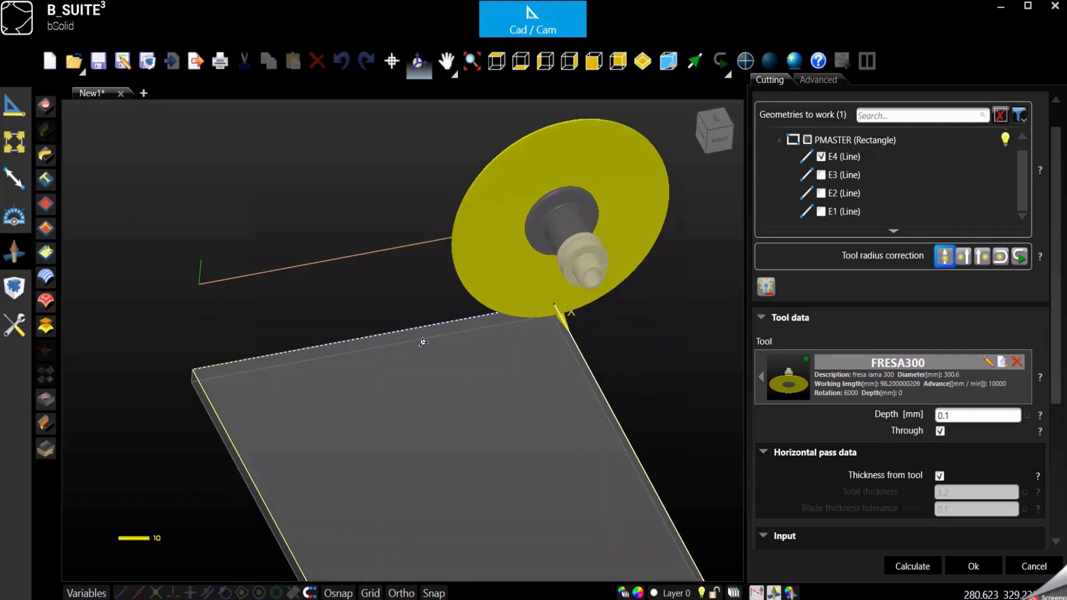
{"action": "left_click", "coordinate": [953, 322]}
{"action": "left_click", "coordinate": [1018, 256]}
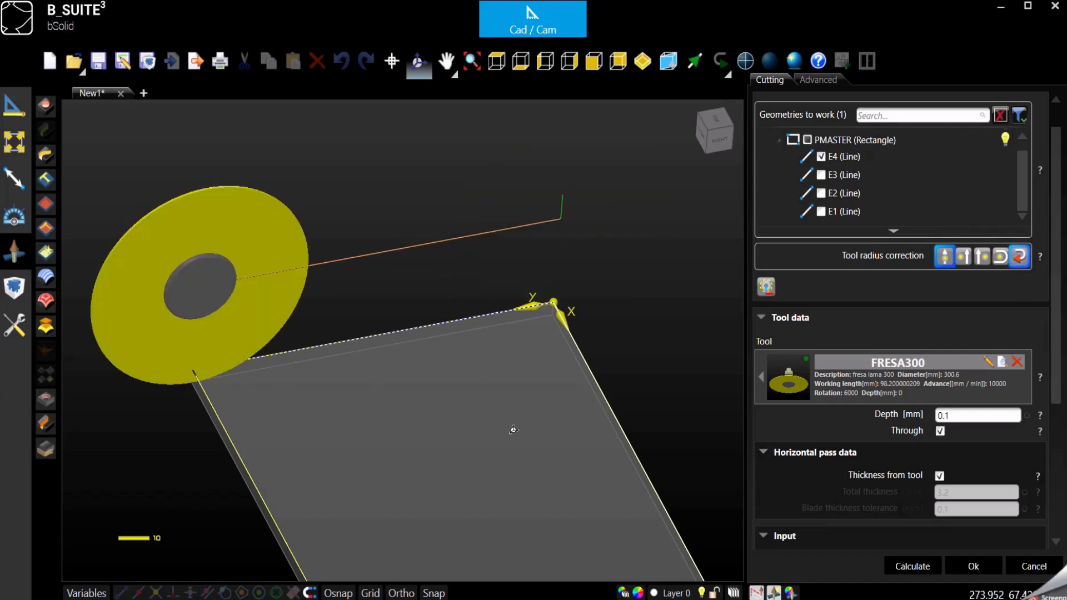
{"action": "left_click", "coordinate": [1018, 259]}
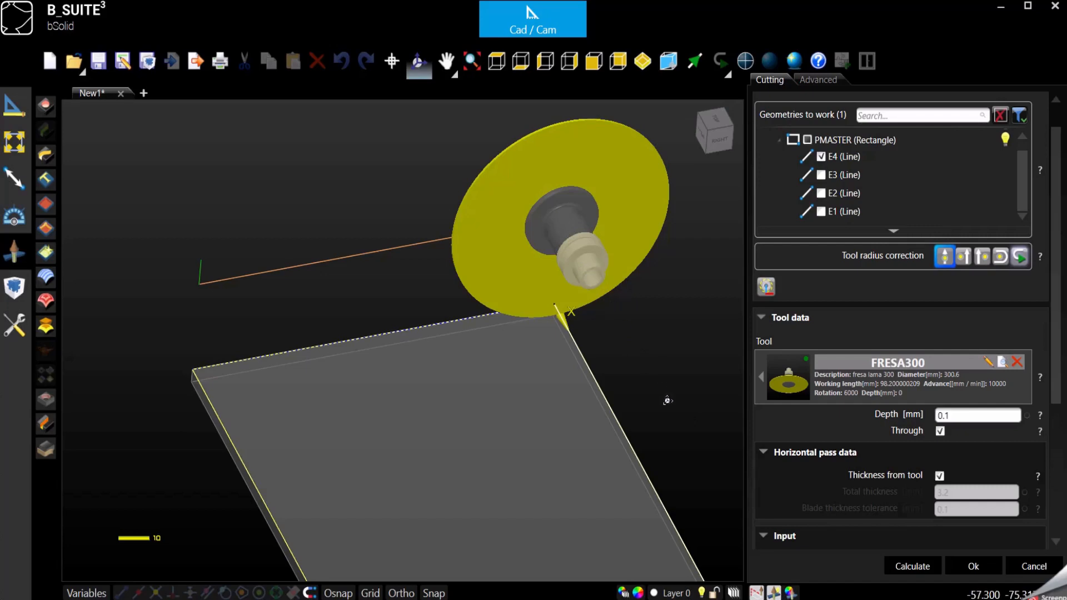
{"action": "left_click", "coordinate": [1020, 257]}
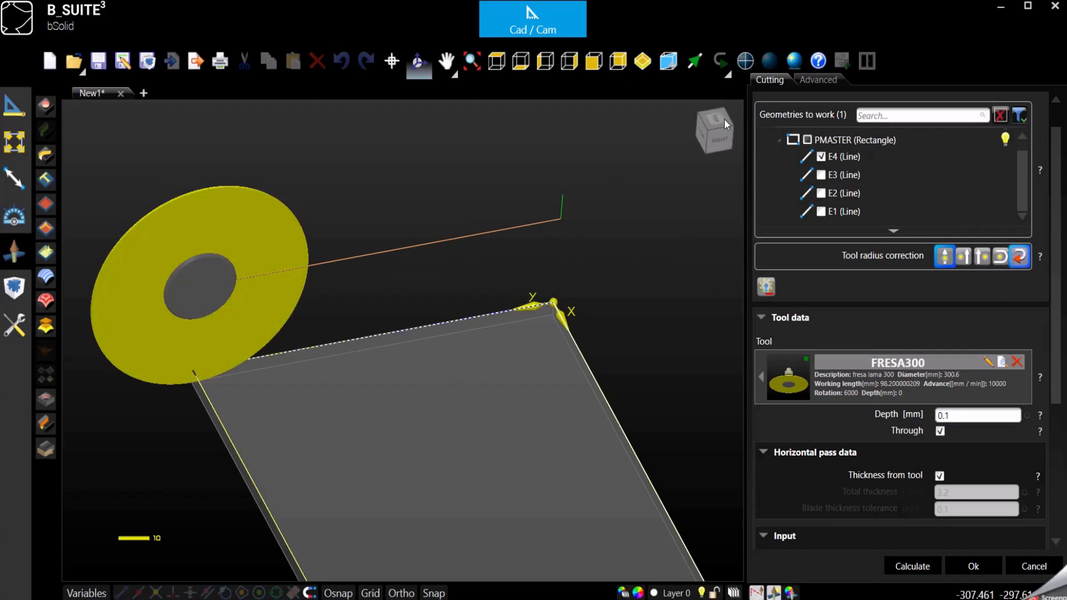
Swing the view to a front-left isometric angle using the view cube
{"action": "left_click", "coordinate": [709, 129]}
{"action": "left_click", "coordinate": [702, 127]}
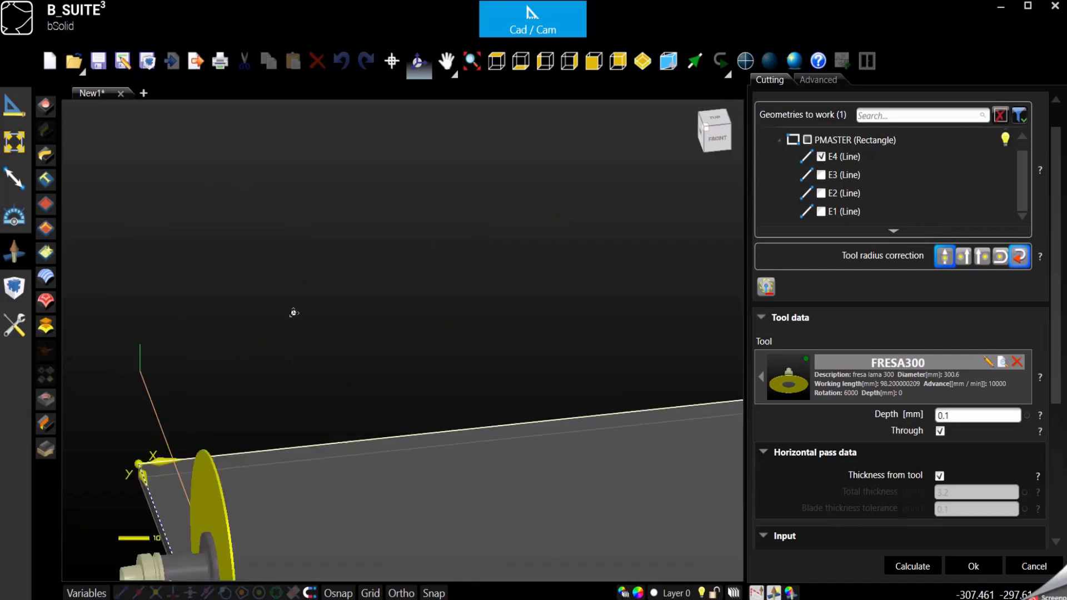
{"action": "scroll", "coordinate": [354, 258], "scroll_direction": "down", "scroll_amount": 3}
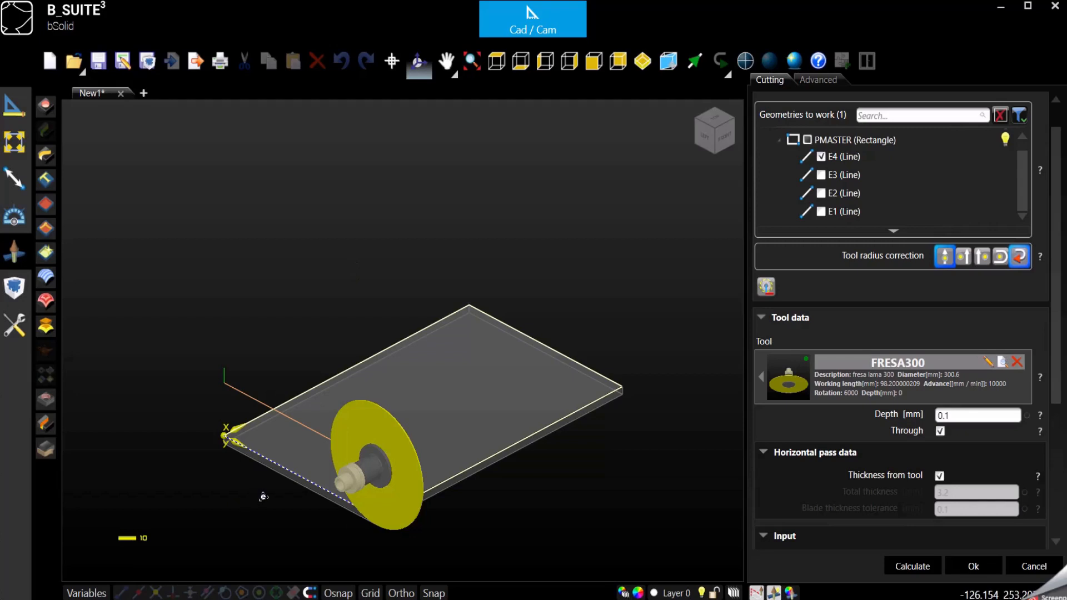
{"action": "scroll", "coordinate": [265, 498], "scroll_direction": "up", "scroll_amount": 3}
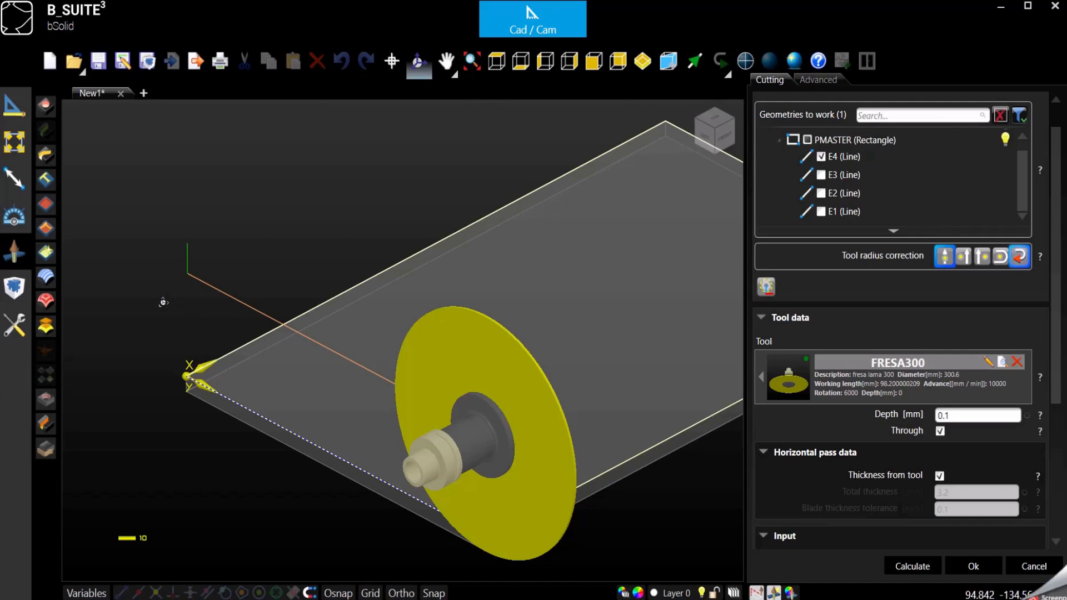
{"action": "scroll", "coordinate": [323, 389], "scroll_direction": "down", "scroll_amount": 1}
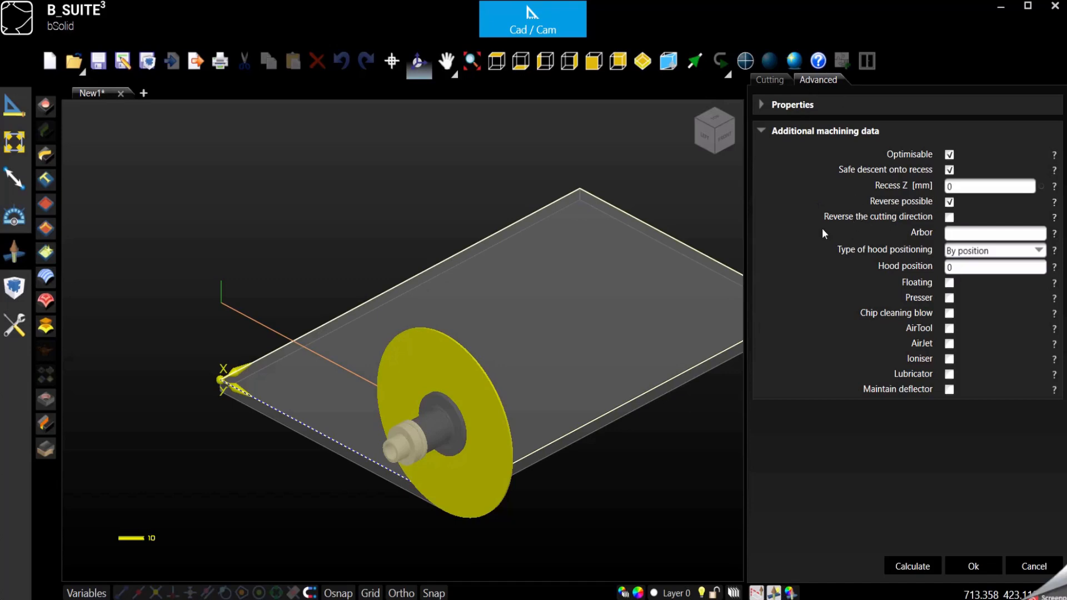
Check Reverse the cutting direction, inspect the panel, then uncheck it again
{"action": "left_click", "coordinate": [949, 217]}
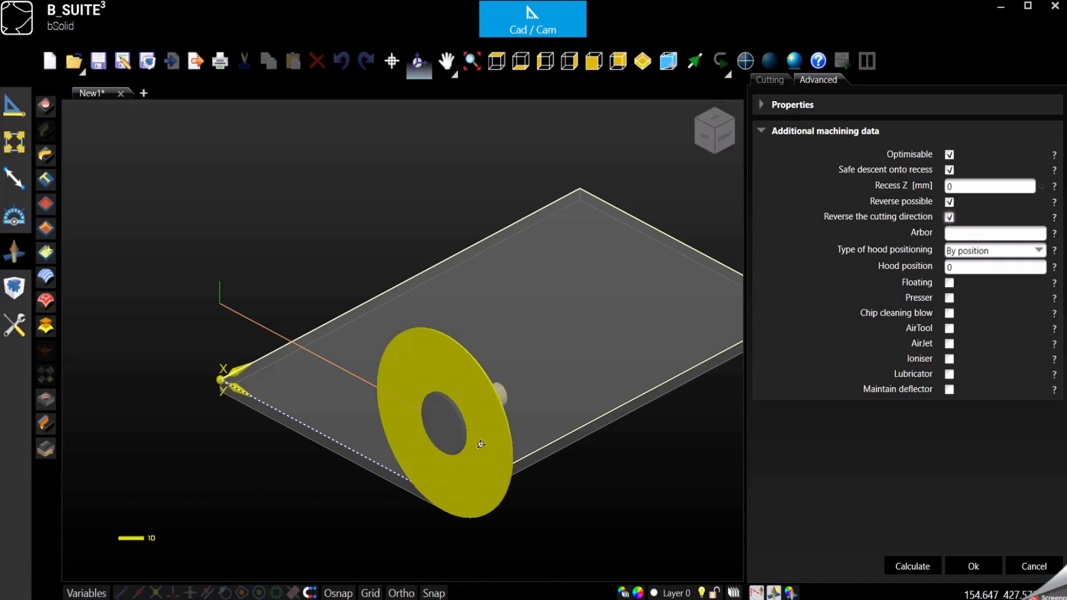
{"action": "left_click", "coordinate": [731, 121]}
{"action": "left_click", "coordinate": [731, 120]}
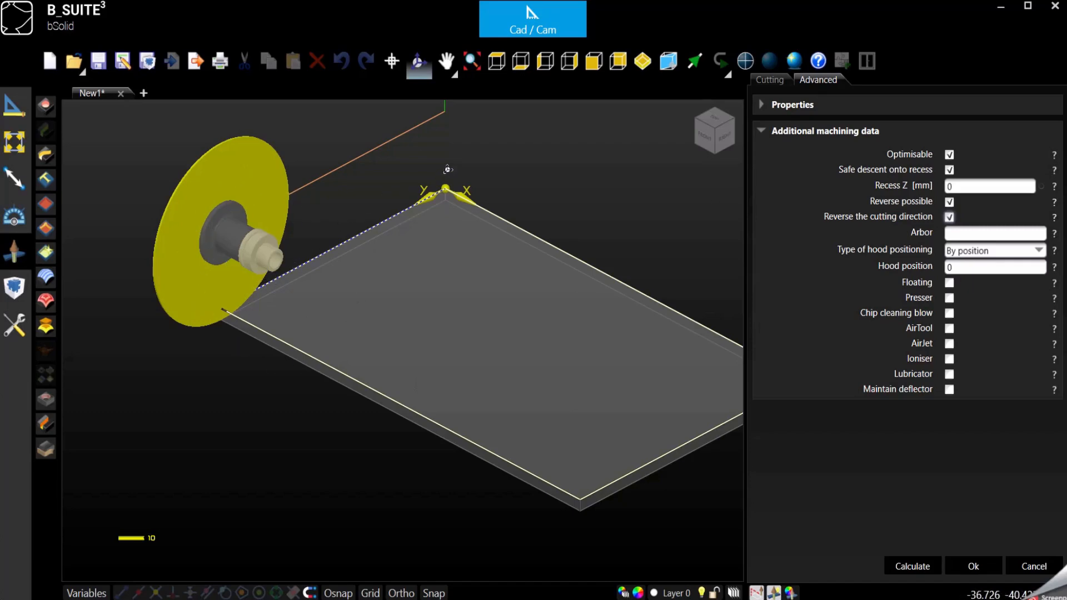
{"action": "left_click", "coordinate": [949, 217]}
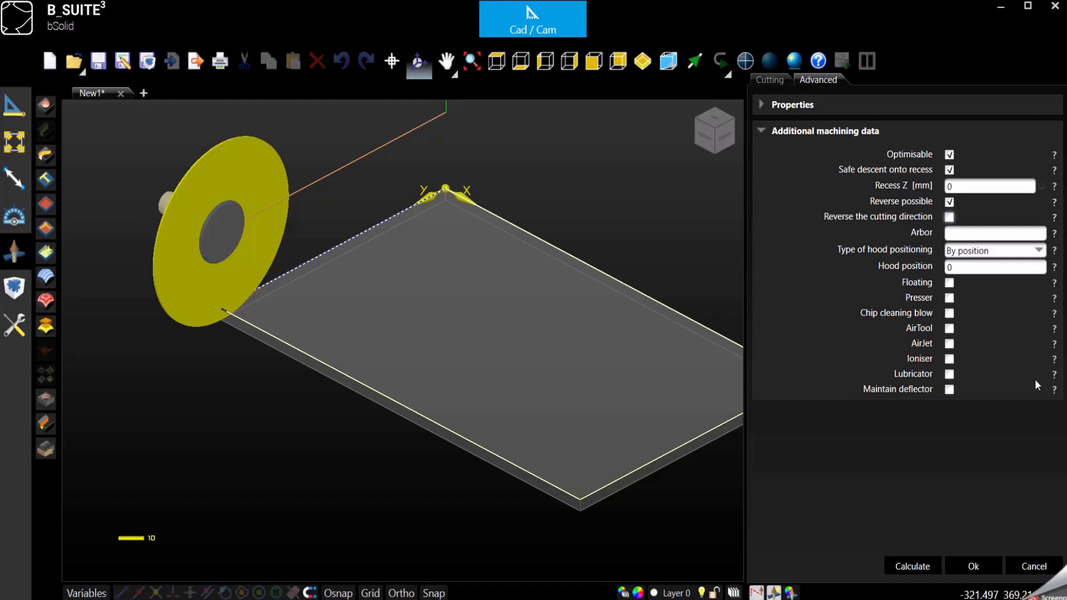
Select the Hood position value 0 for editing
{"action": "left_click", "coordinate": [958, 266]}
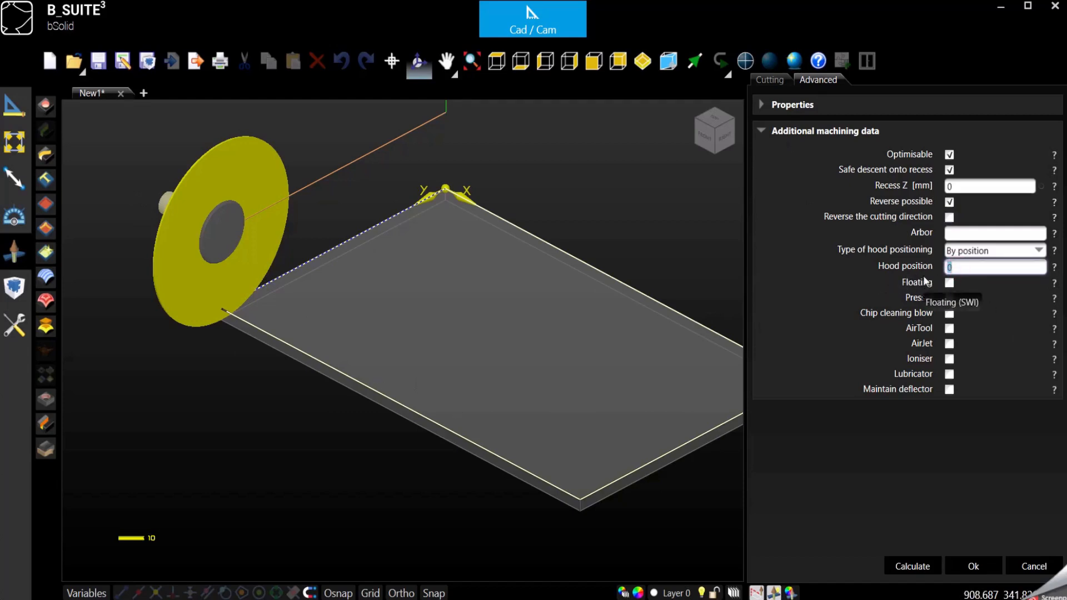
{"action": "left_click", "coordinate": [964, 267]}
{"action": "double_click", "coordinate": [965, 267]}
{"action": "left_click", "coordinate": [981, 271]}
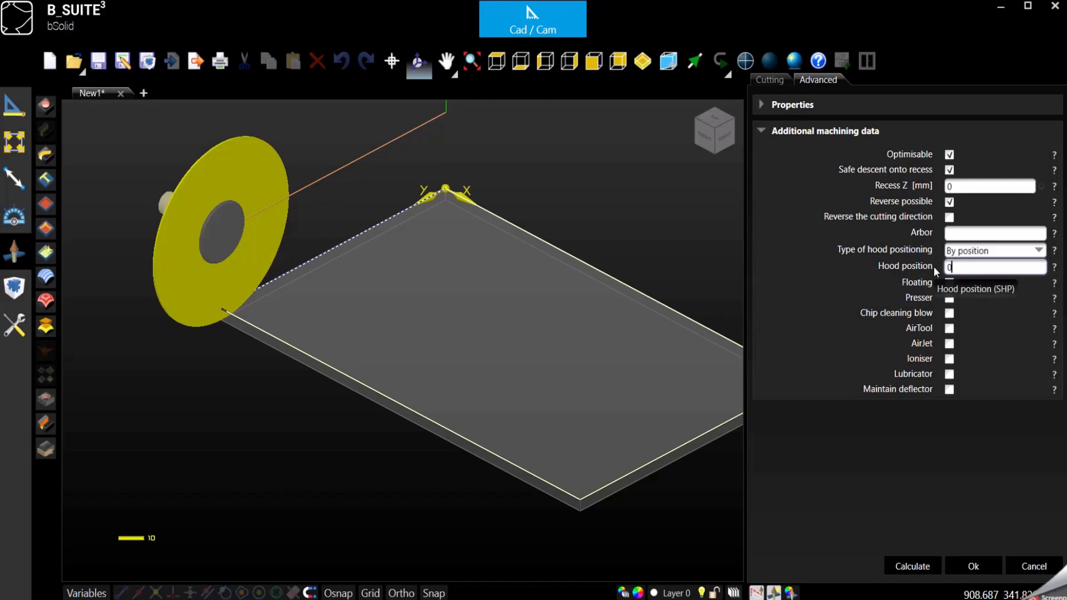
{"action": "left_click_drag", "start_coordinate": [972, 266], "coordinate": [897, 270]}
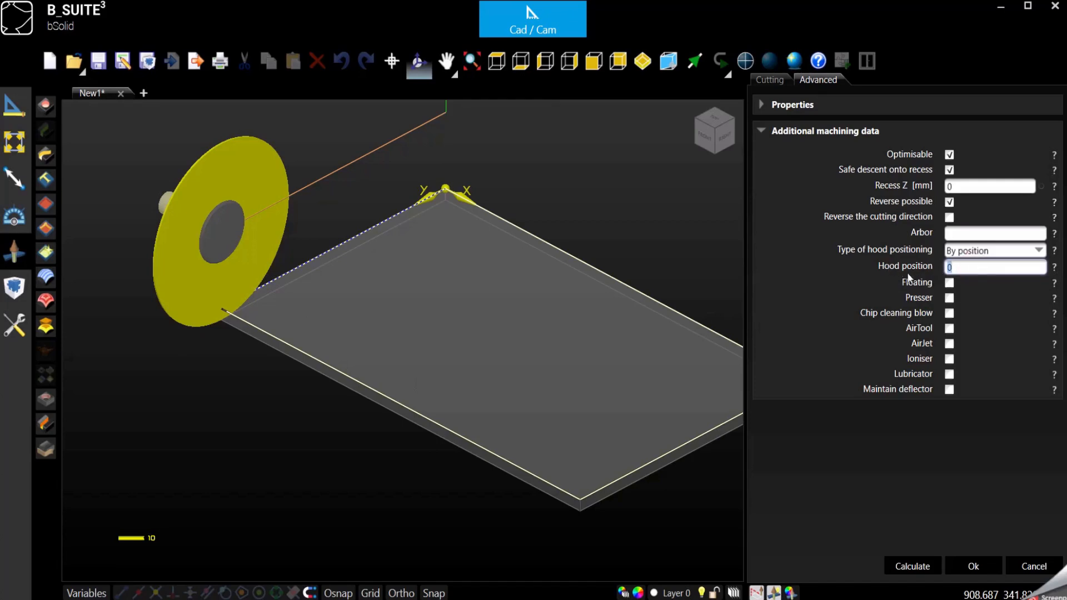
{"action": "left_click", "coordinate": [970, 266]}
Uncheck Thickness from tool in the Cutting settings and select the 3.2 mm total thickness value
{"action": "left_click", "coordinate": [762, 81]}
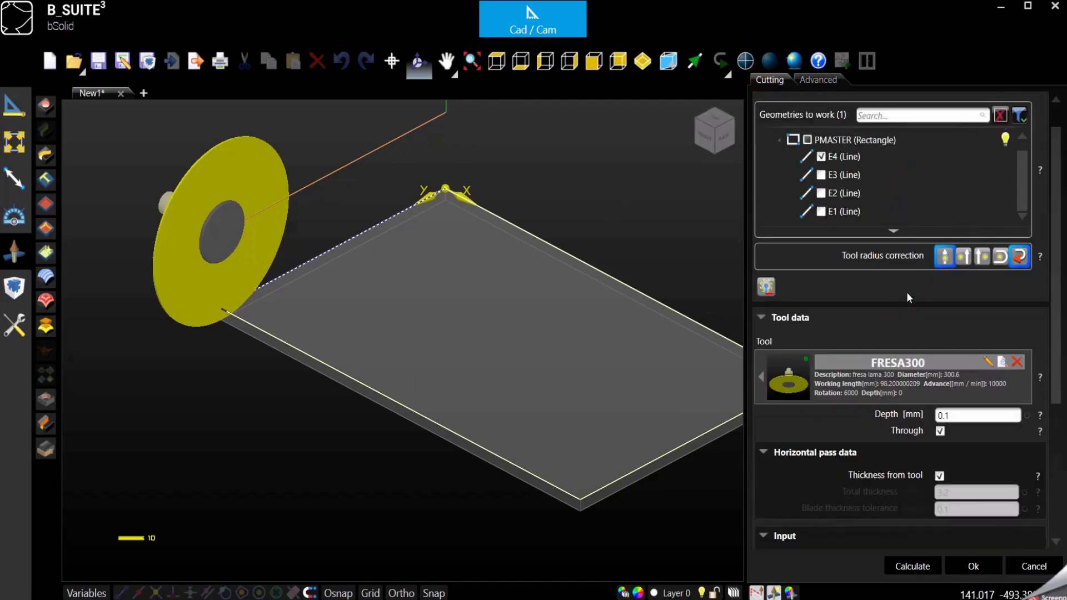
{"action": "scroll", "coordinate": [910, 311], "scroll_direction": "down", "scroll_amount": 2}
{"action": "scroll", "coordinate": [910, 318], "scroll_direction": "down", "scroll_amount": 1}
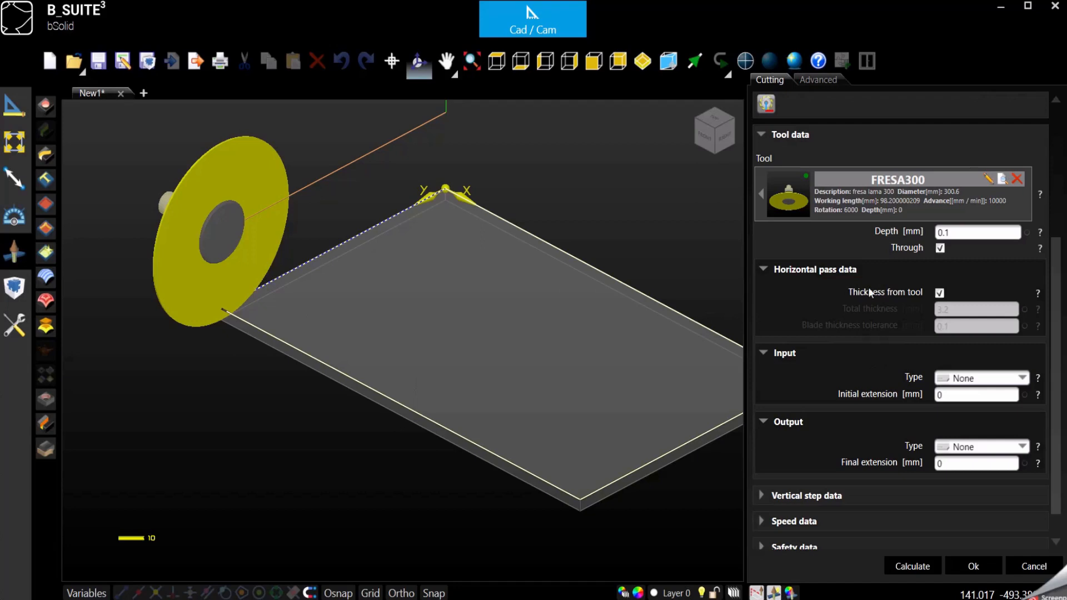
{"action": "left_click", "coordinate": [941, 296]}
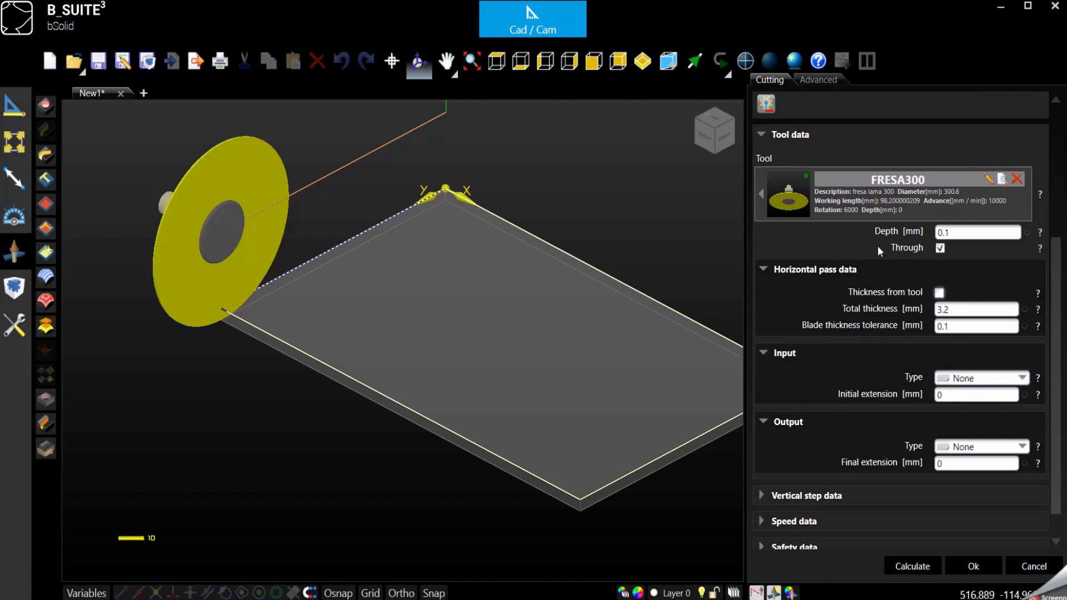
{"action": "left_click", "coordinate": [962, 311]}
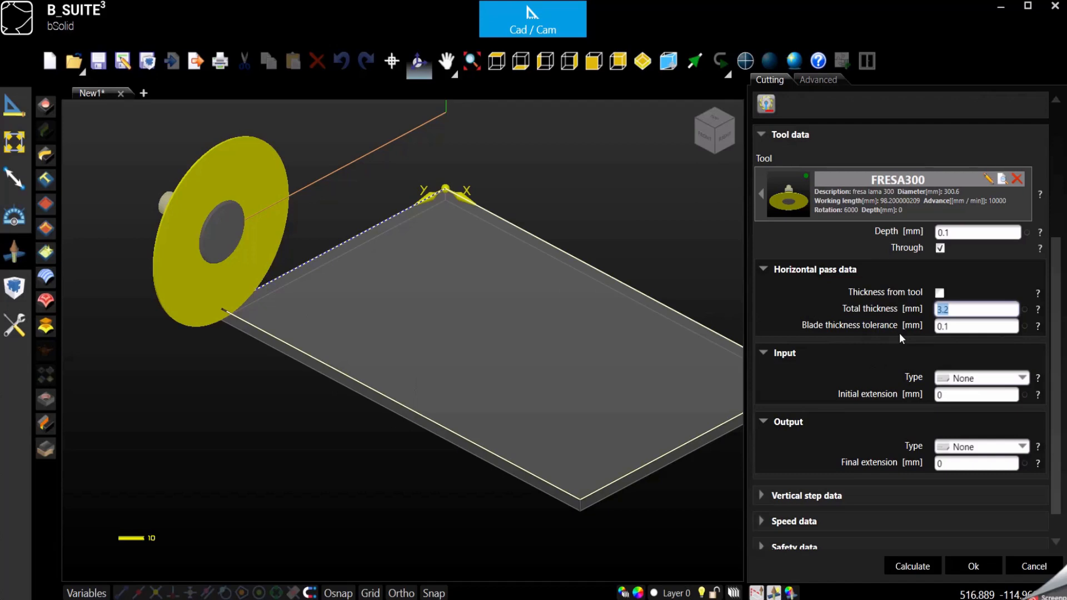
{"action": "left_click", "coordinate": [958, 309]}
{"action": "left_click_drag", "start_coordinate": [957, 309], "coordinate": [859, 325]}
From top view, set the E4 cut's tool radius correction to Right
{"action": "left_click", "coordinate": [501, 59]}
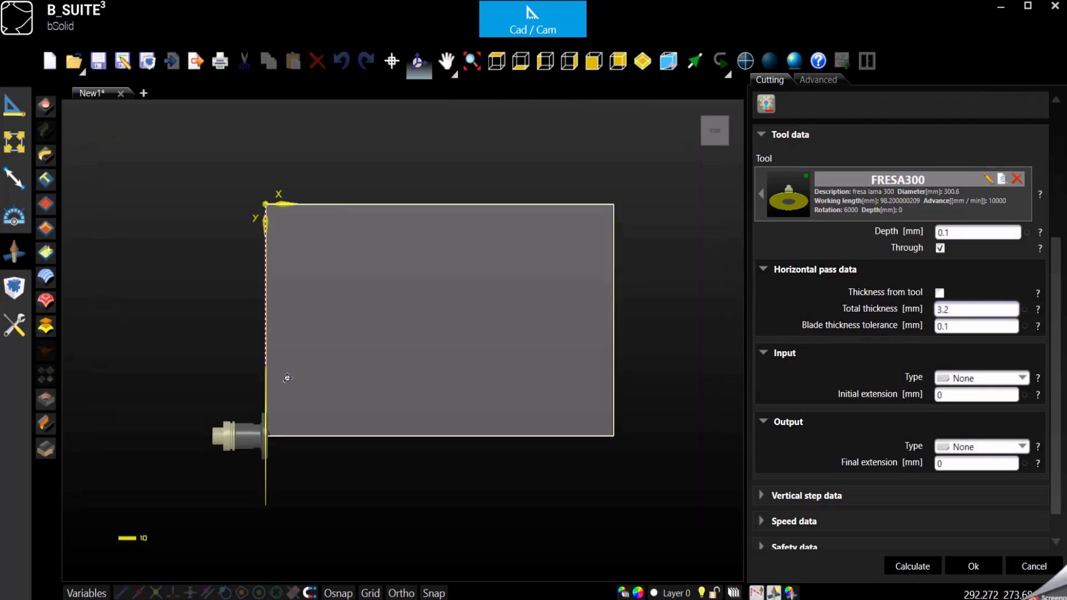
{"action": "scroll", "coordinate": [270, 383], "scroll_direction": "up", "scroll_amount": 3}
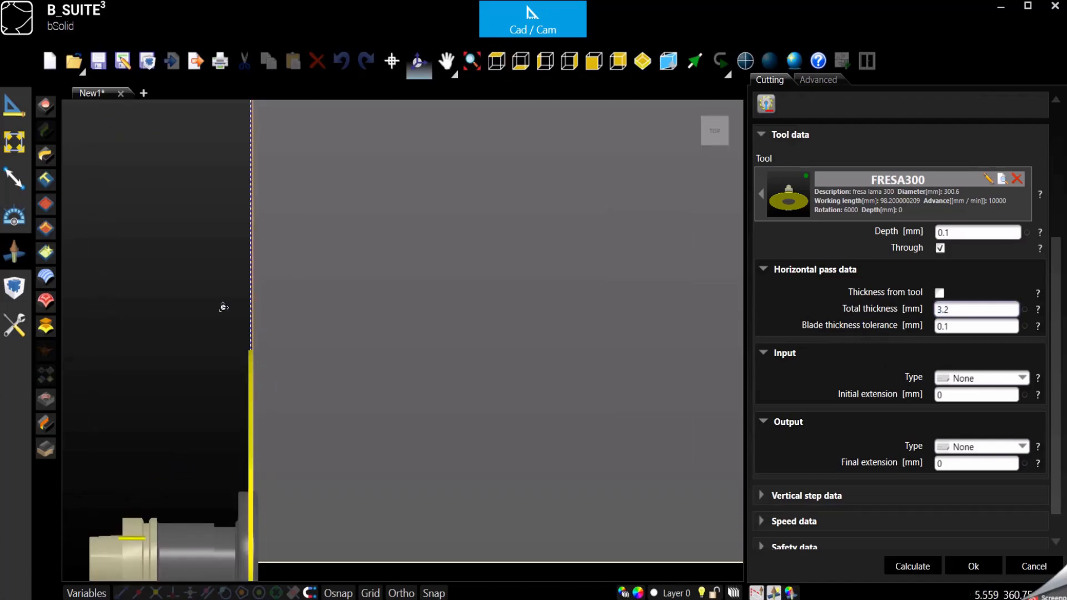
{"action": "scroll", "coordinate": [250, 322], "scroll_direction": "up", "scroll_amount": 3}
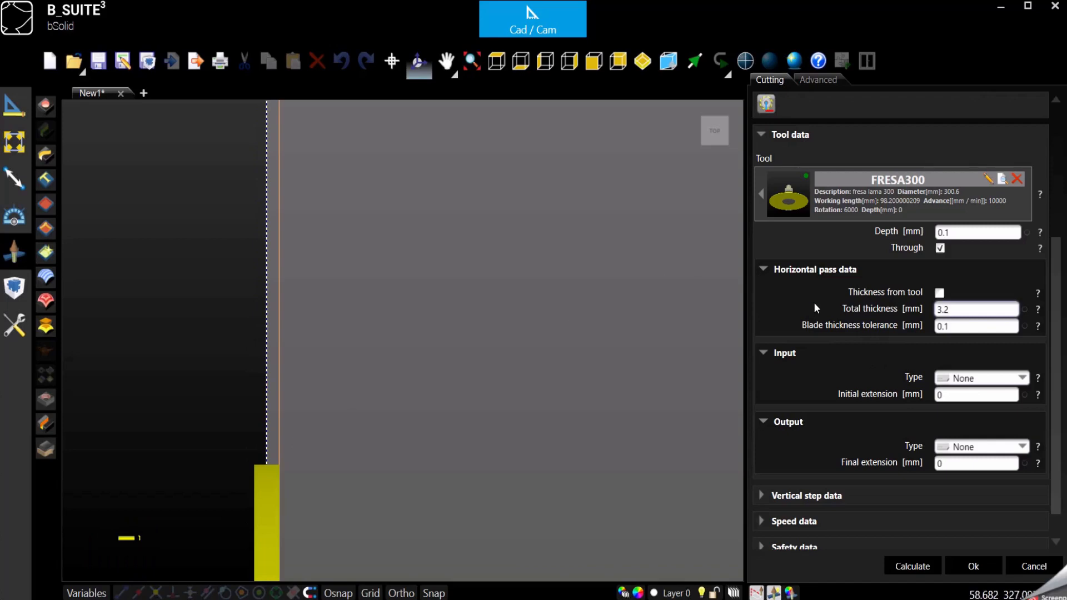
{"action": "scroll", "coordinate": [914, 300], "scroll_direction": "up", "scroll_amount": 5}
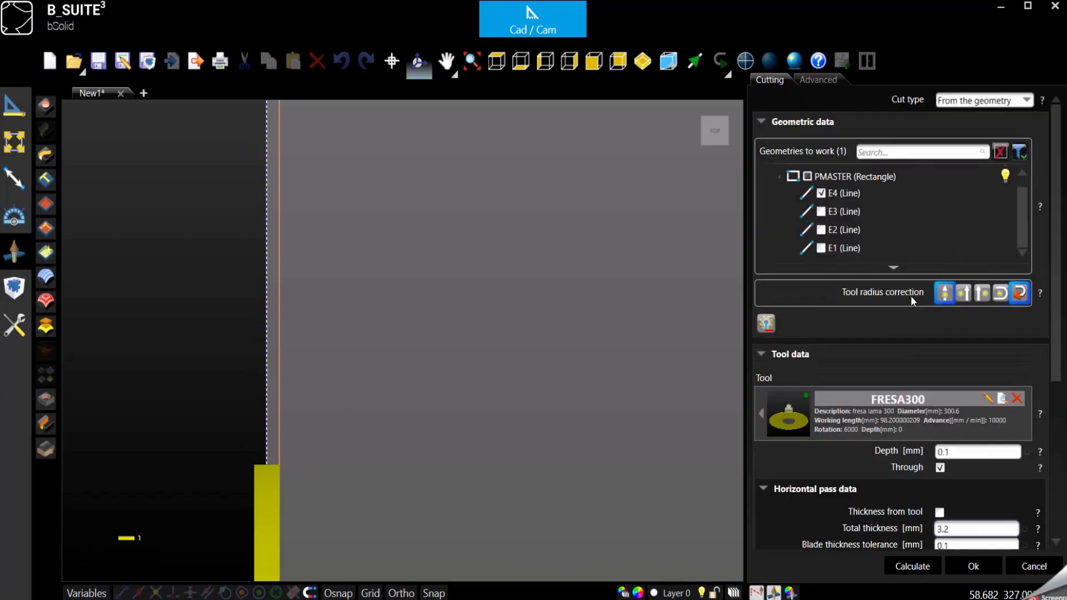
{"action": "left_click", "coordinate": [964, 295]}
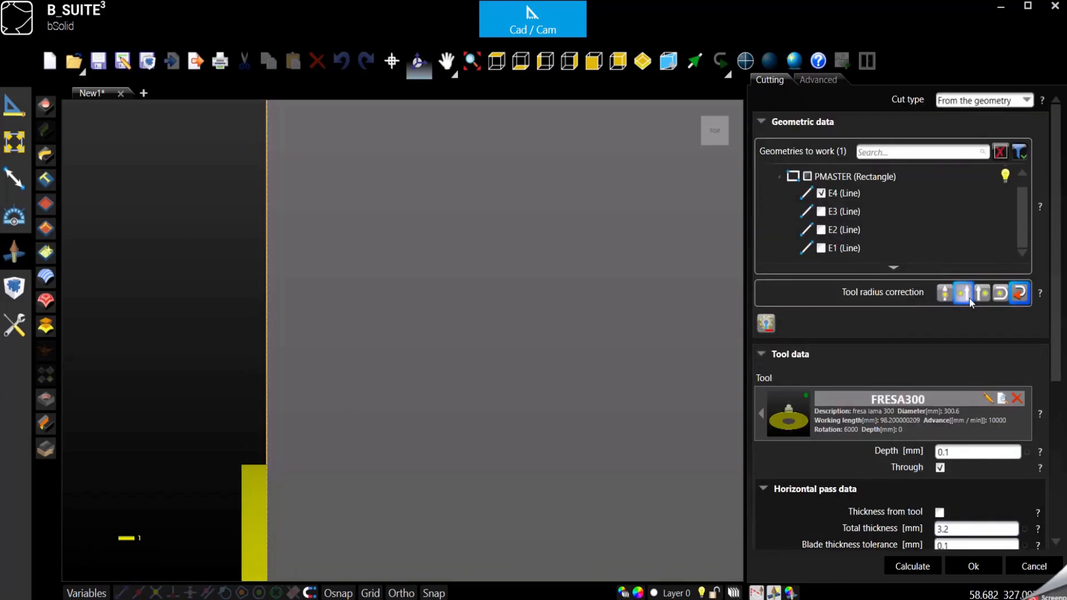
{"action": "left_click", "coordinate": [985, 298]}
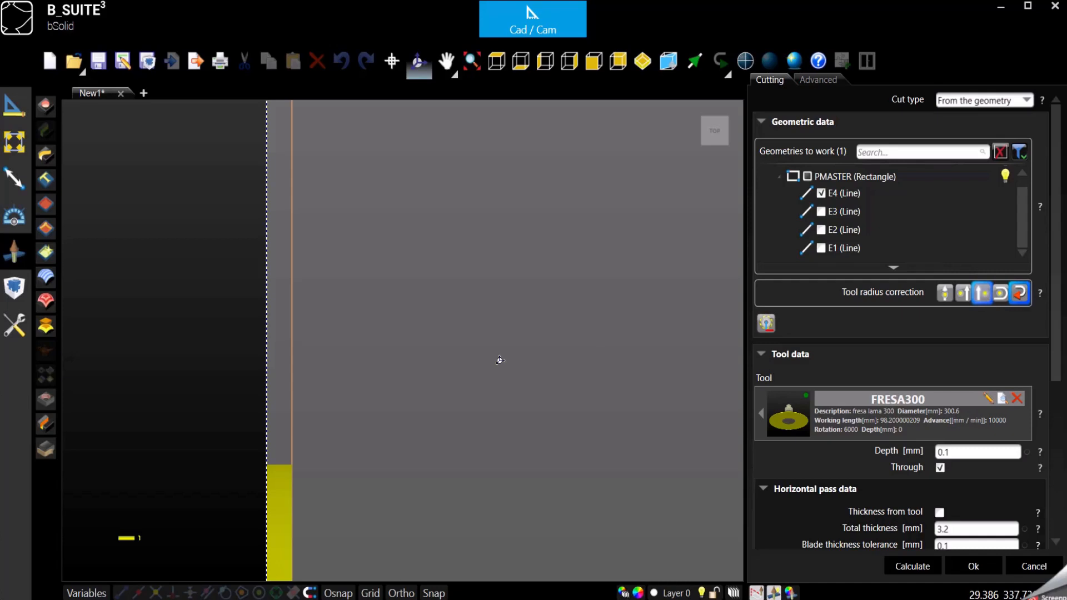
Set the horizontal pass total thickness to 10 mm
{"action": "scroll", "coordinate": [233, 216], "scroll_direction": "down", "scroll_amount": 3}
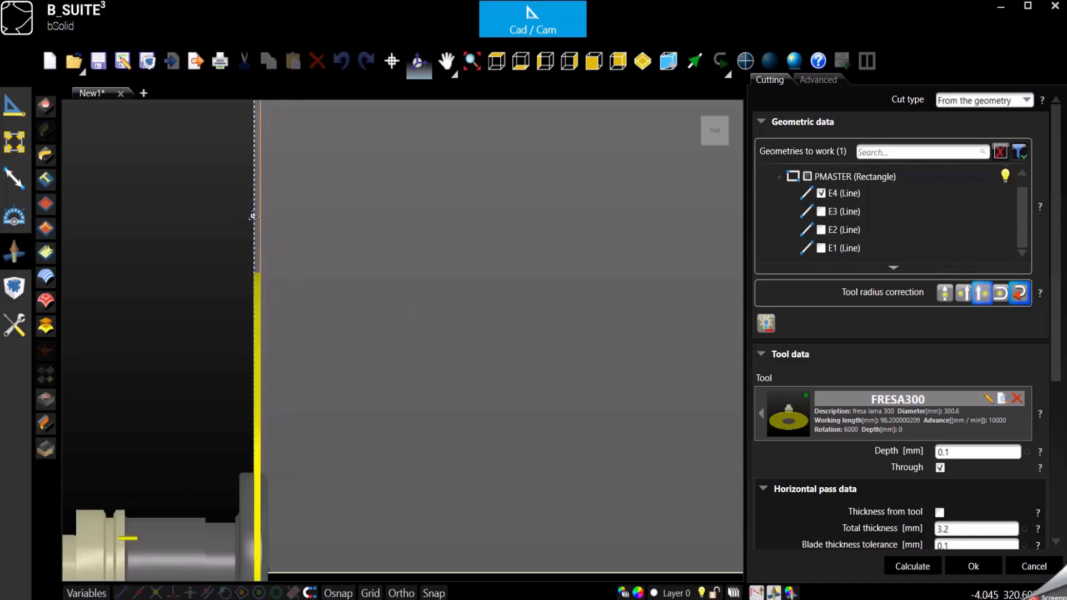
{"action": "scroll", "coordinate": [254, 215], "scroll_direction": "up", "scroll_amount": 3}
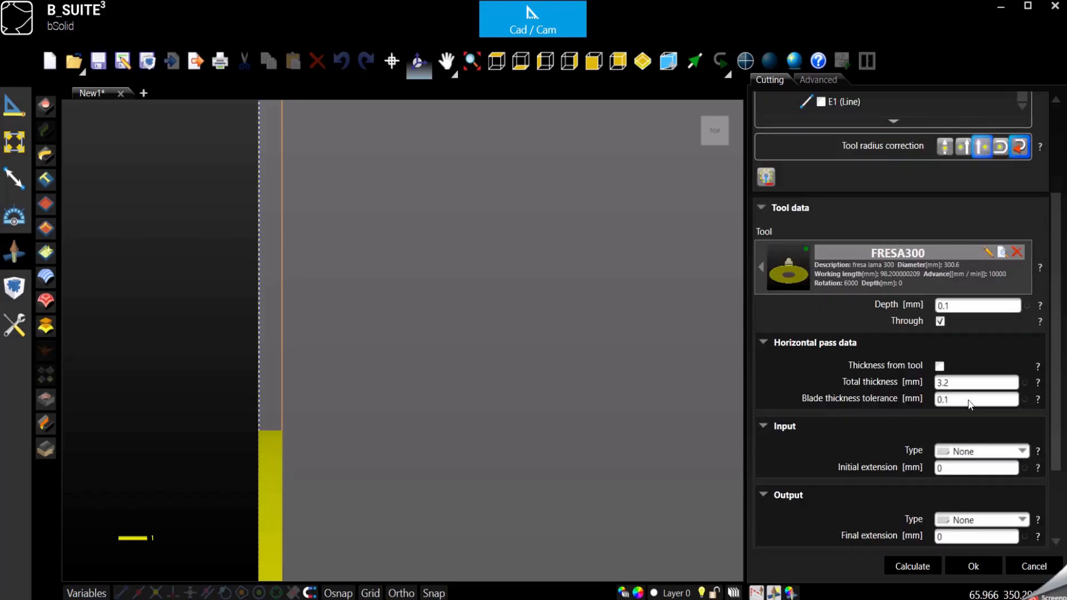
{"action": "double_click", "coordinate": [966, 383]}
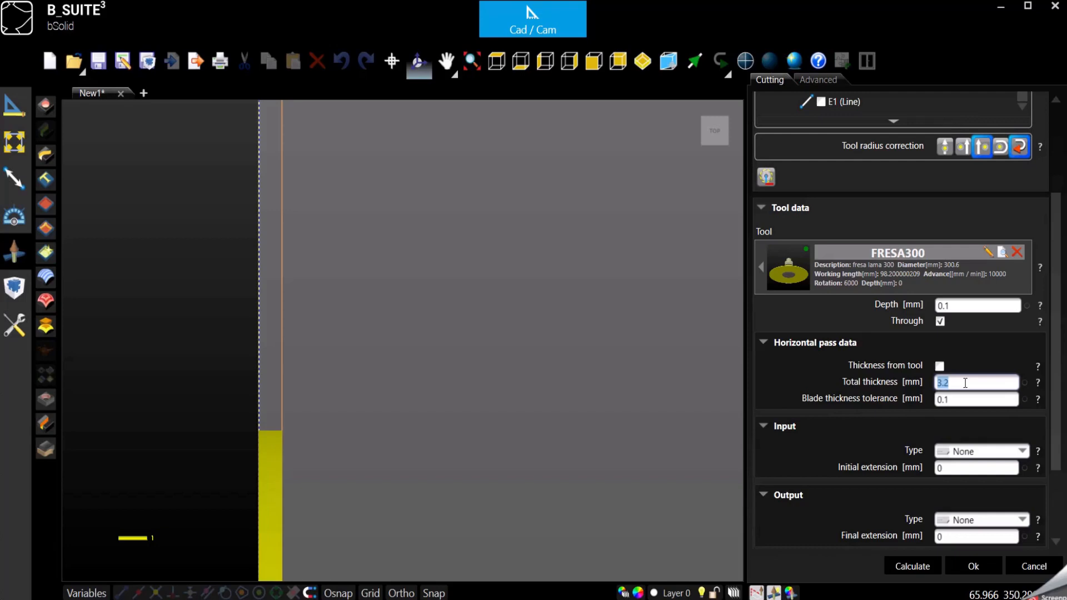
{"action": "type", "text": "10"}
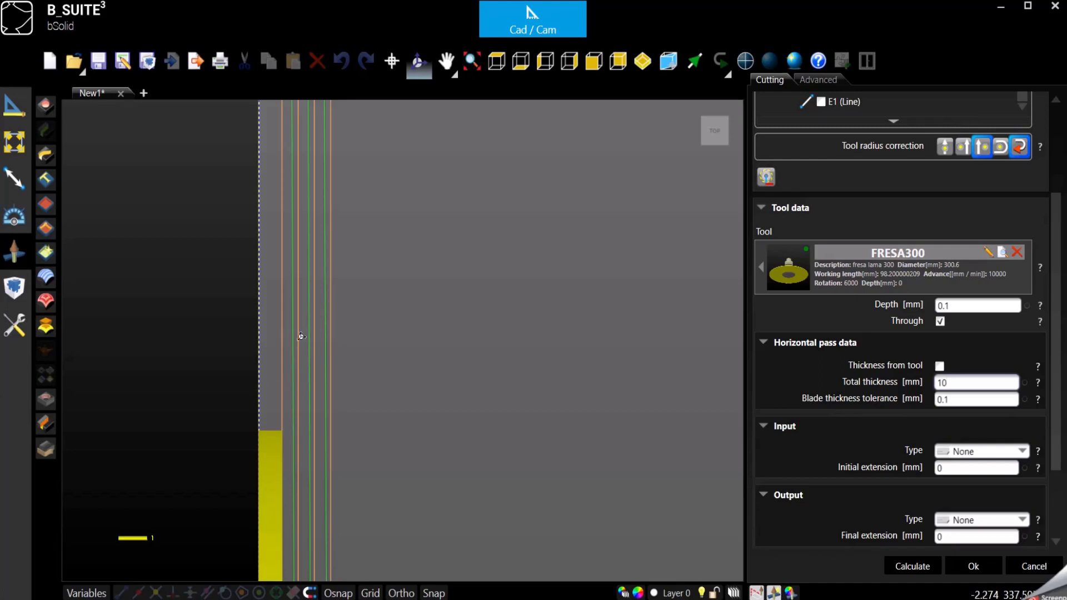
{"action": "scroll", "coordinate": [340, 336], "scroll_direction": "down", "scroll_amount": 3}
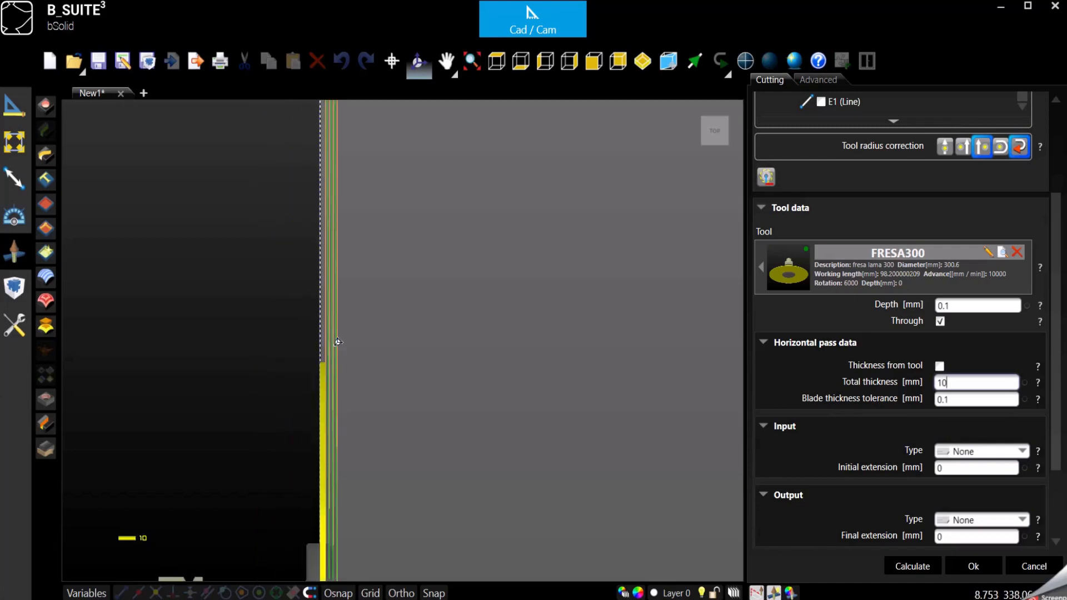
{"action": "scroll", "coordinate": [337, 341], "scroll_direction": "down", "scroll_amount": 2}
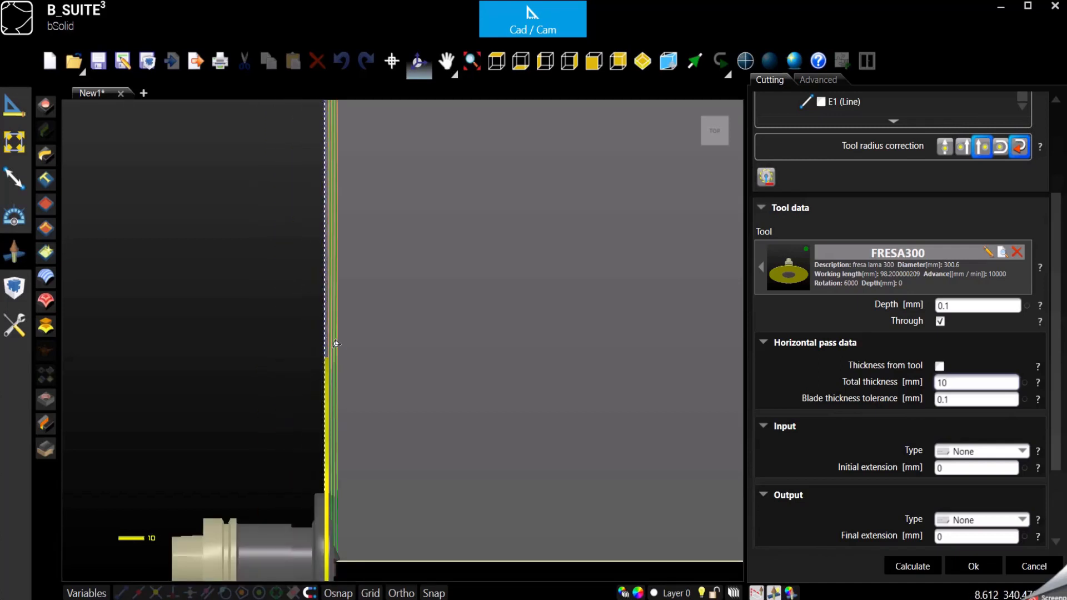
Add the P1009 cut and replay its simulation with Override set to 0.1
{"action": "left_click", "coordinate": [992, 573]}
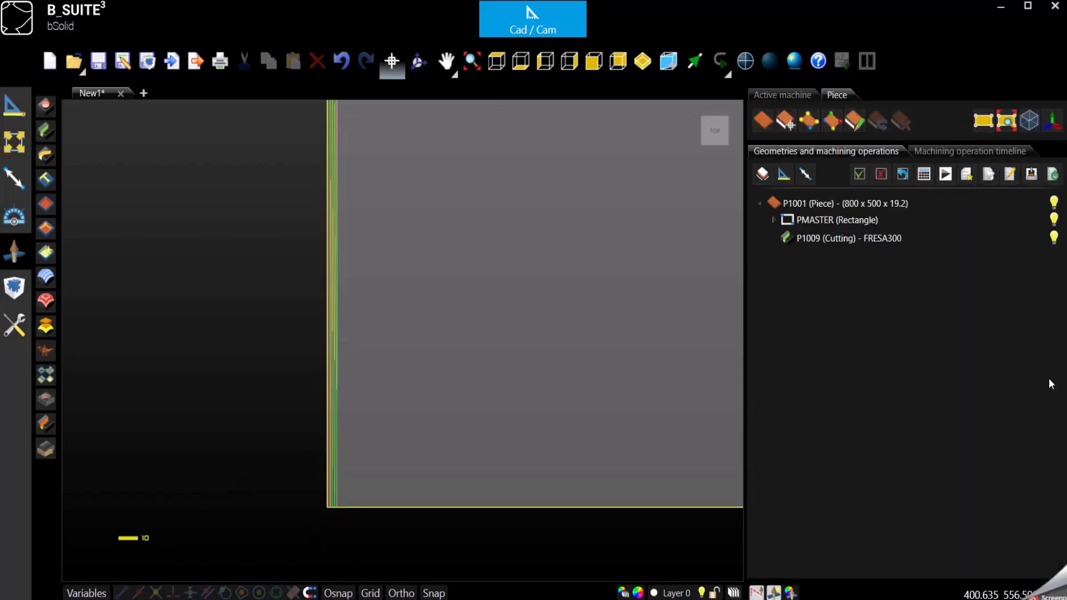
{"action": "left_click", "coordinate": [945, 178]}
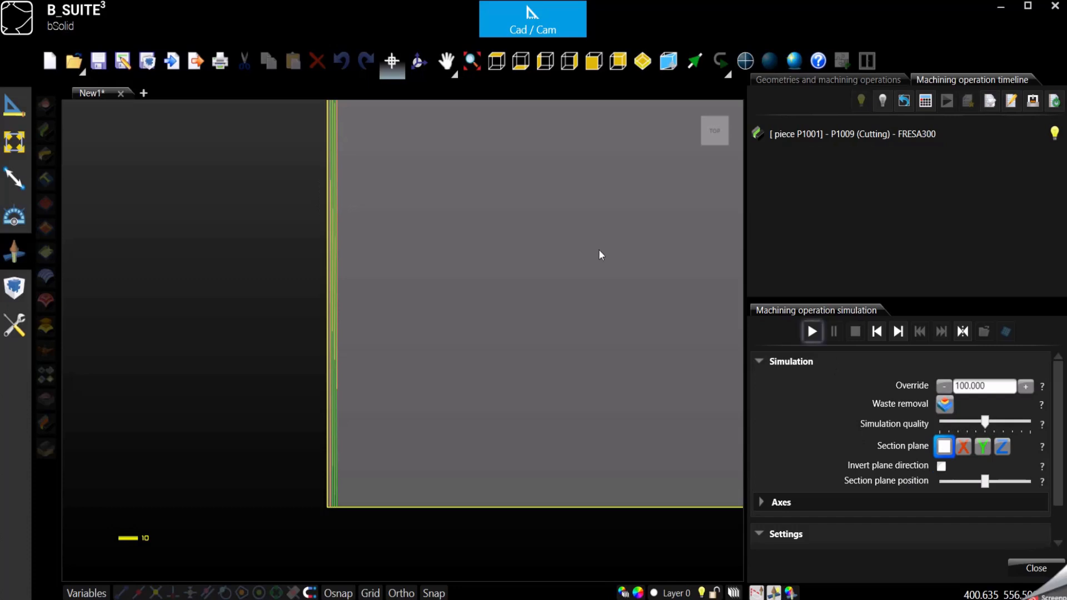
{"action": "scroll", "coordinate": [488, 307], "scroll_direction": "down", "scroll_amount": 3}
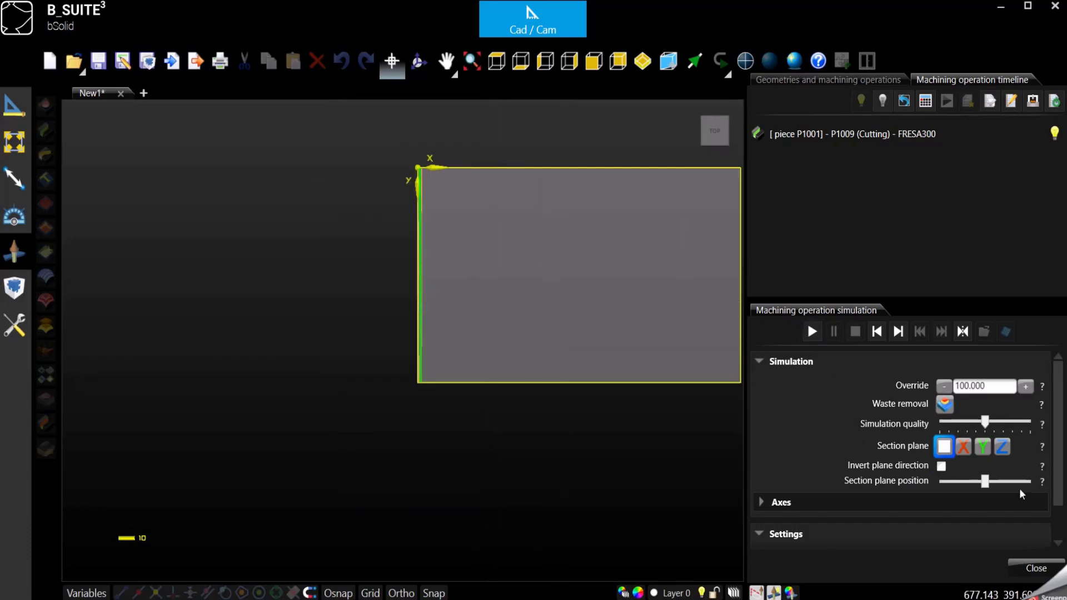
{"action": "left_click", "coordinate": [811, 331]}
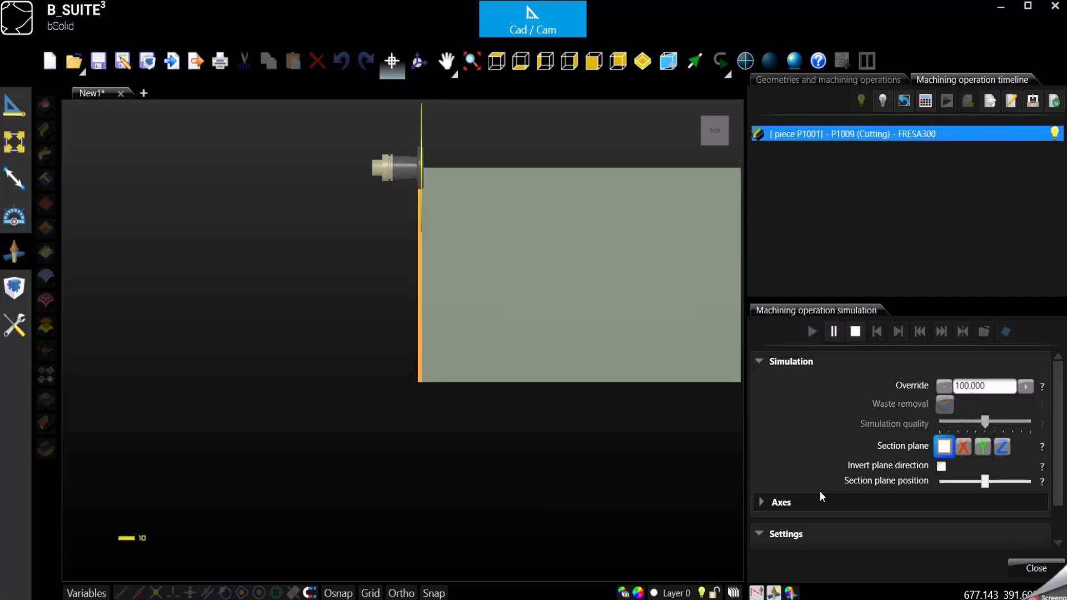
{"action": "left_click", "coordinate": [855, 332]}
{"action": "left_click", "coordinate": [988, 384]}
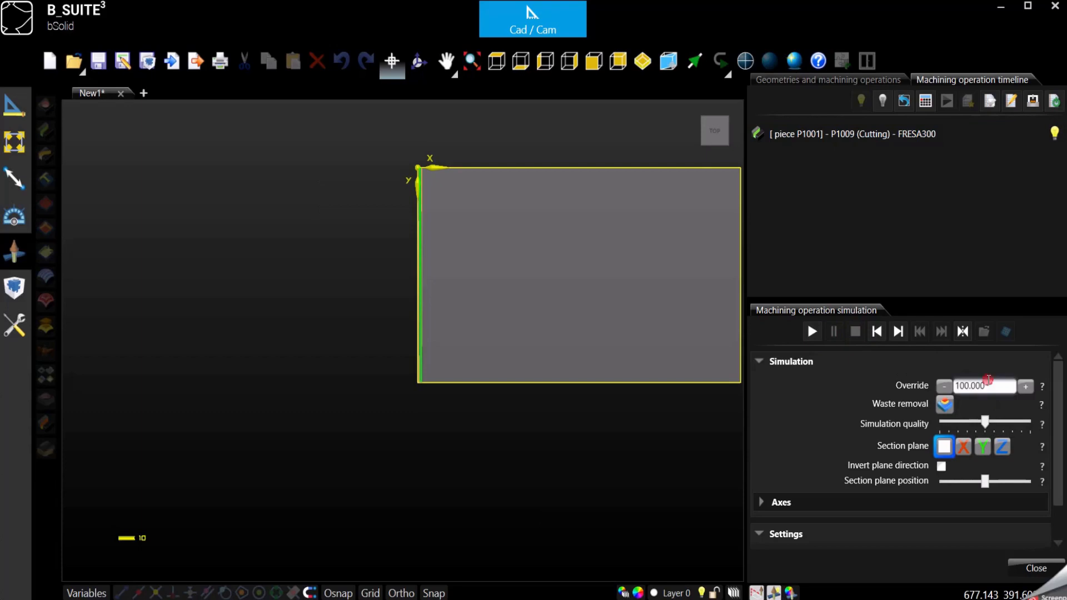
{"action": "double_click", "coordinate": [989, 384]}
{"action": "left_click", "coordinate": [810, 331]}
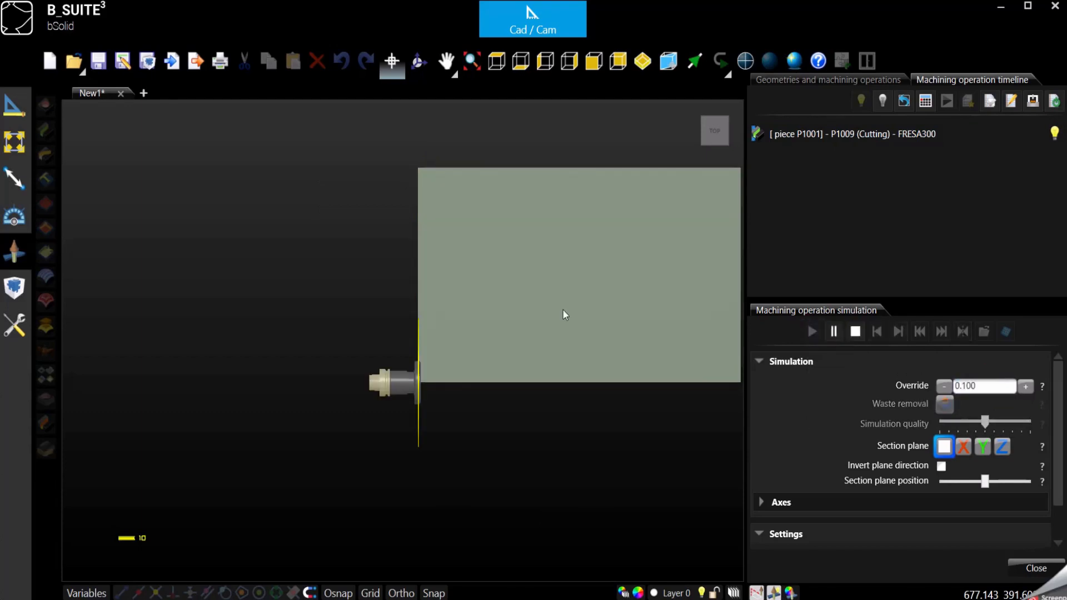
Watch the simulation in isometric view, orbiting to a low side view of panel and blade
{"action": "scroll", "coordinate": [447, 250], "scroll_direction": "up", "scroll_amount": 5}
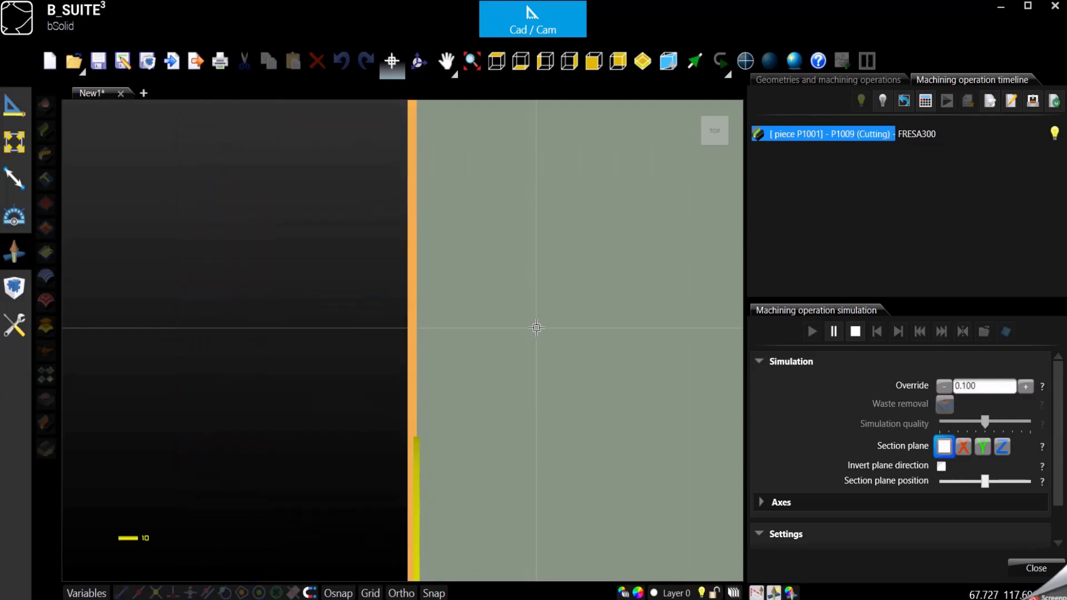
{"action": "left_click", "coordinate": [642, 61]}
{"action": "scroll", "coordinate": [119, 336], "scroll_direction": "up", "scroll_amount": 5}
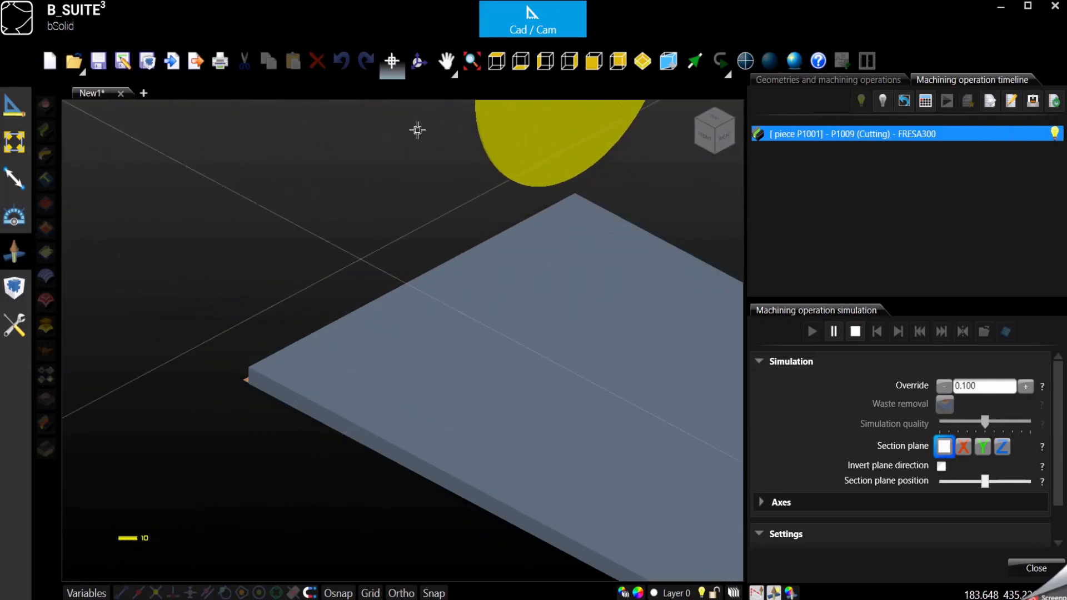
{"action": "left_click", "coordinate": [418, 62]}
{"action": "left_click_drag", "start_coordinate": [408, 412], "coordinate": [495, 395]}
Stop the simulation and open FRESA300 for editing from the P1009 cutting operation
{"action": "left_click", "coordinate": [855, 331]}
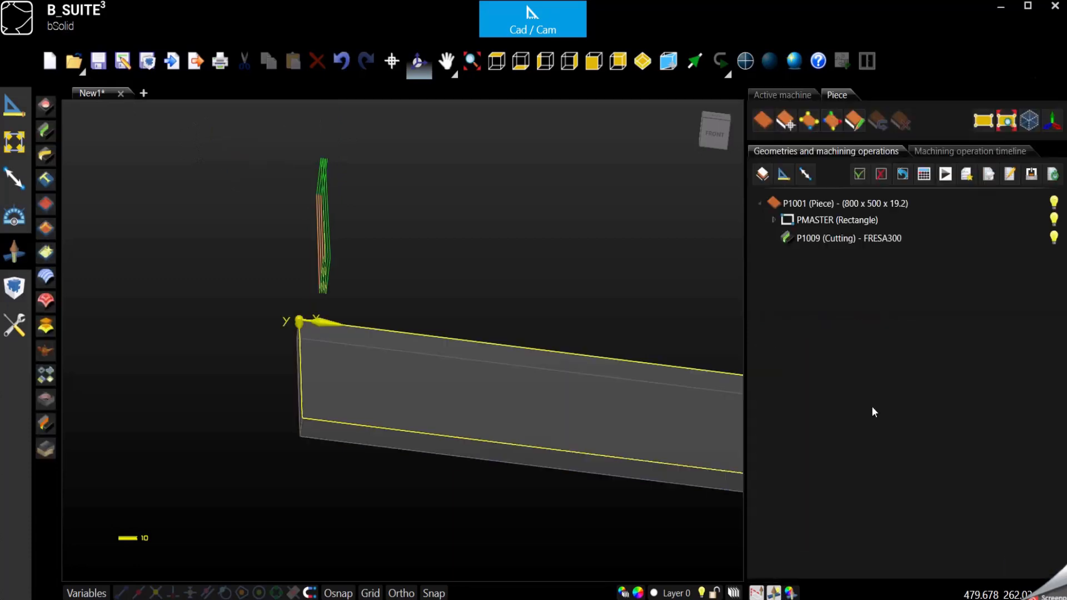
{"action": "left_click", "coordinate": [808, 239]}
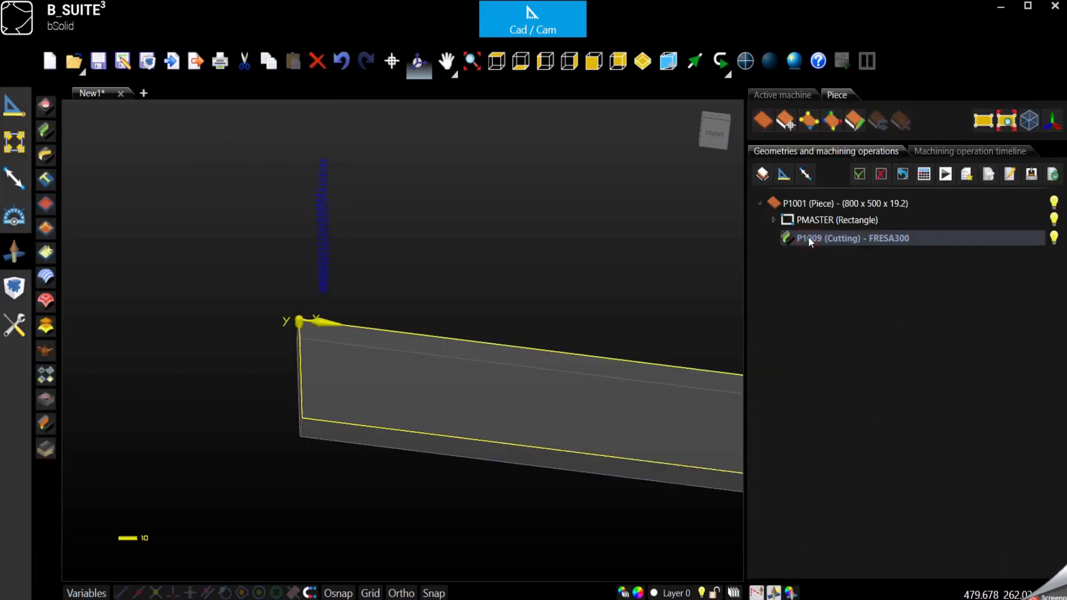
{"action": "double_click", "coordinate": [809, 239]}
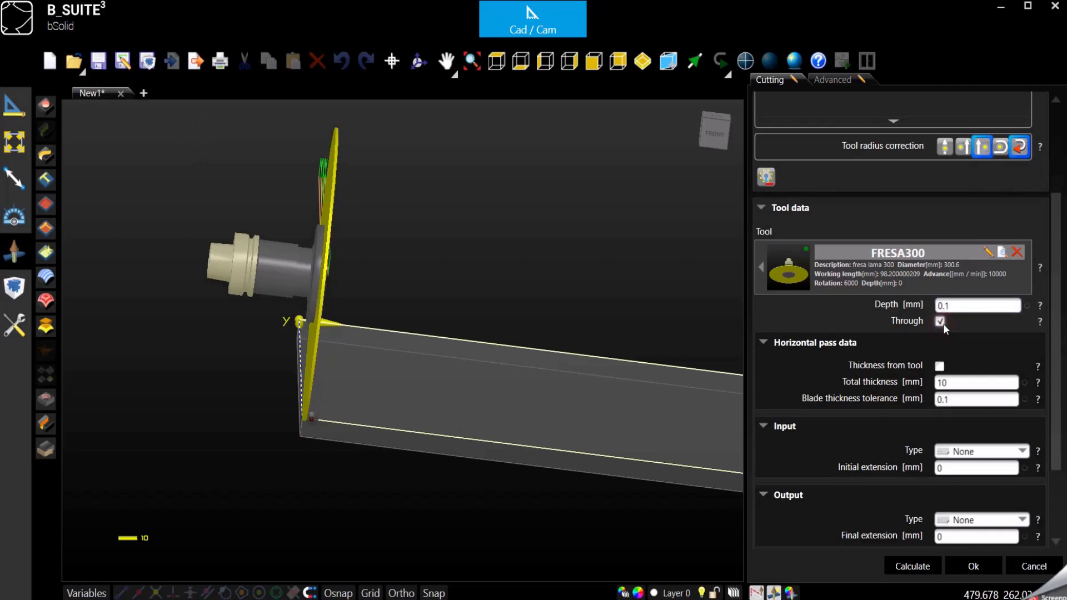
{"action": "left_click", "coordinate": [964, 307]}
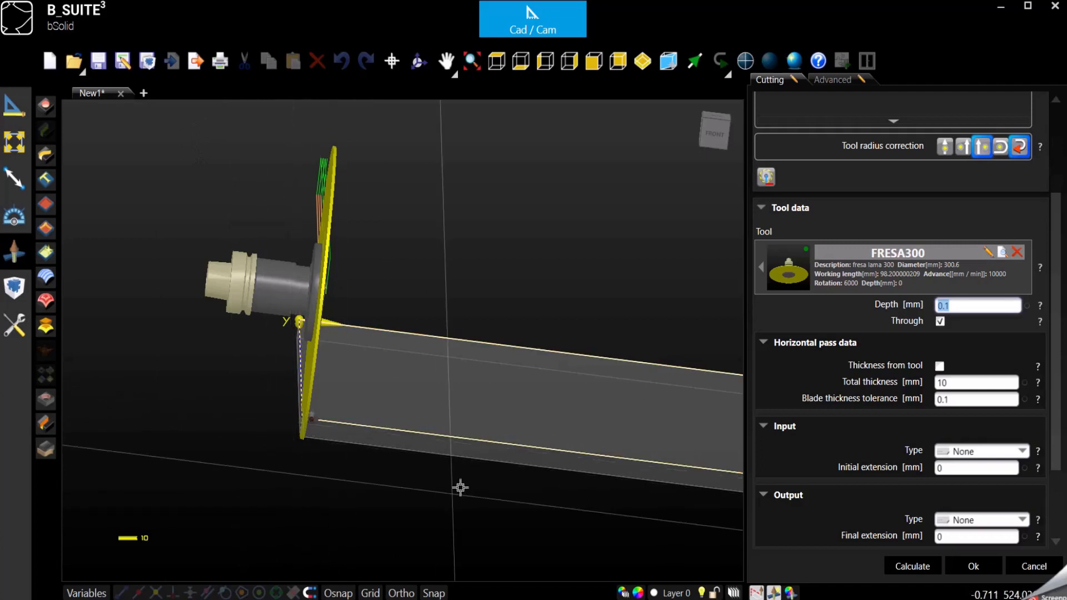
{"action": "left_click", "coordinate": [990, 253]}
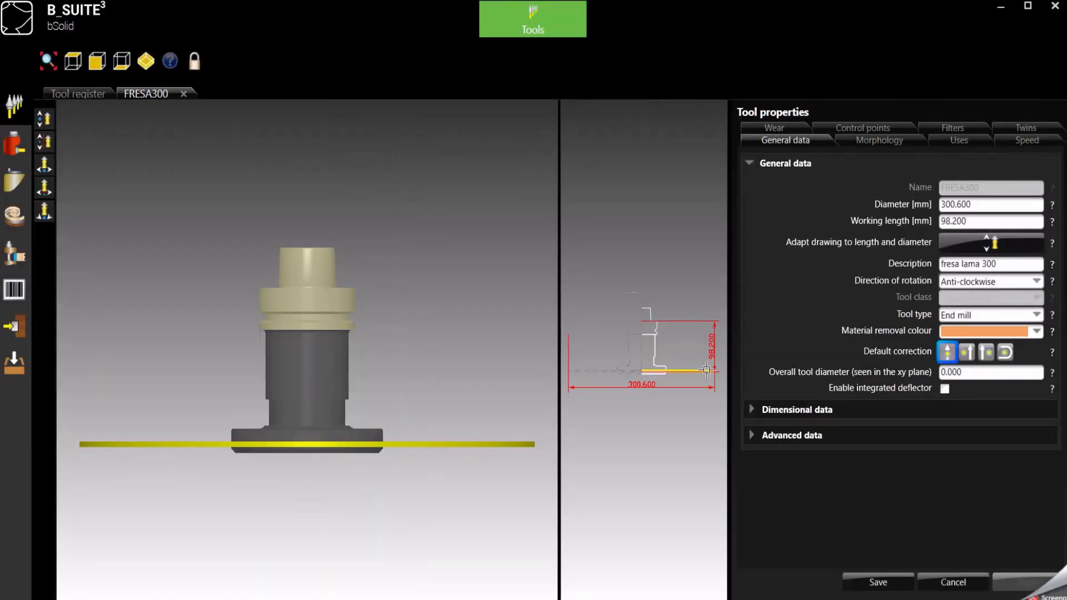
Take FRESA300's body diameter from the drawing at the blade profile's cone tip
{"action": "scroll", "coordinate": [706, 370], "scroll_direction": "up", "scroll_amount": 5}
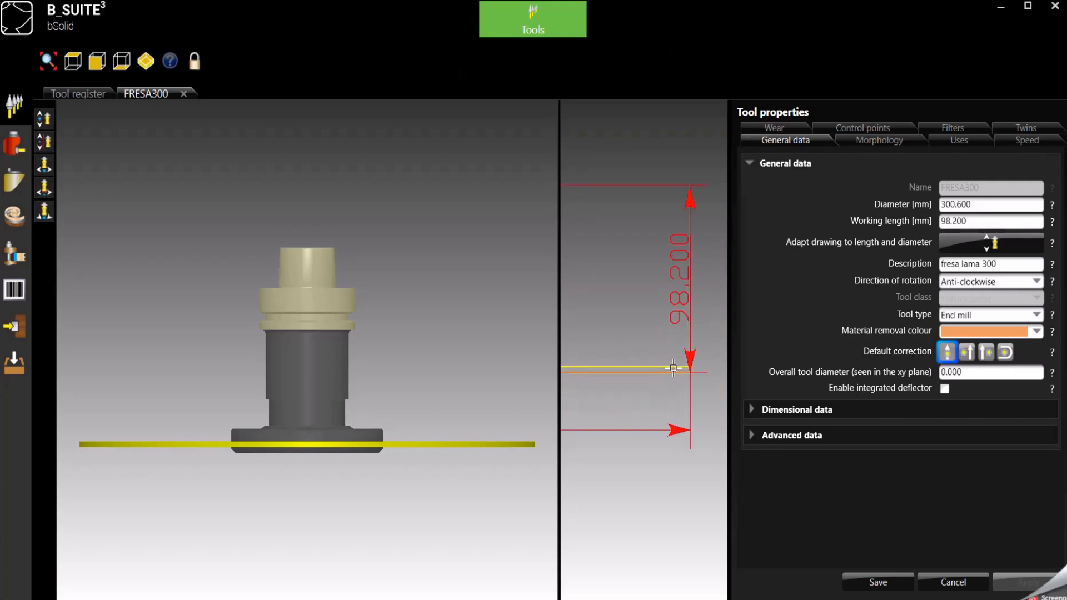
{"action": "scroll", "coordinate": [678, 368], "scroll_direction": "up", "scroll_amount": 3}
{"action": "scroll", "coordinate": [714, 383], "scroll_direction": "up", "scroll_amount": 3}
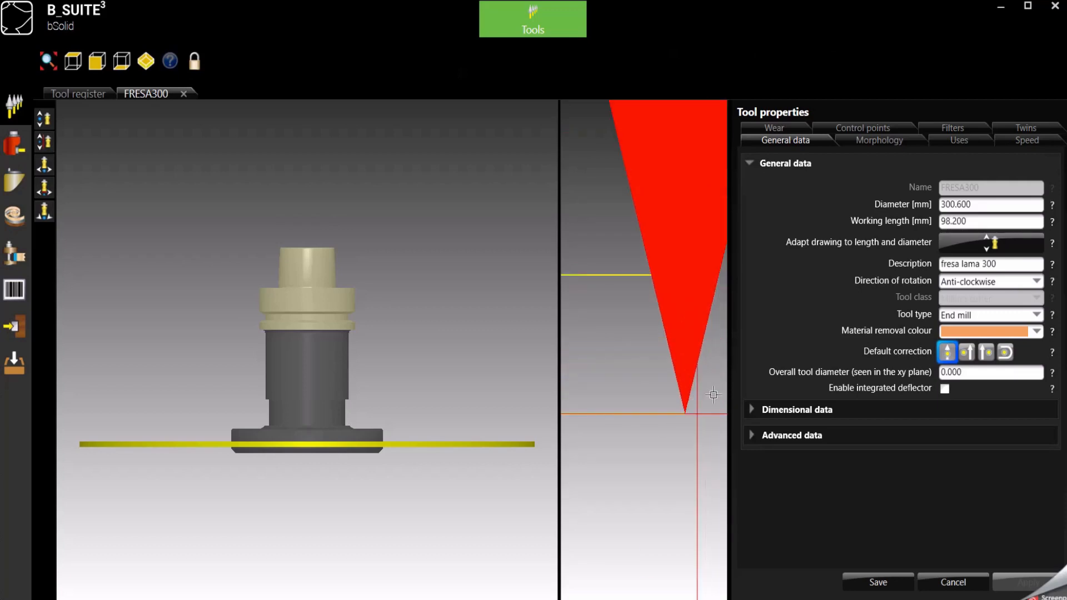
{"action": "scroll", "coordinate": [713, 373], "scroll_direction": "down", "scroll_amount": 10}
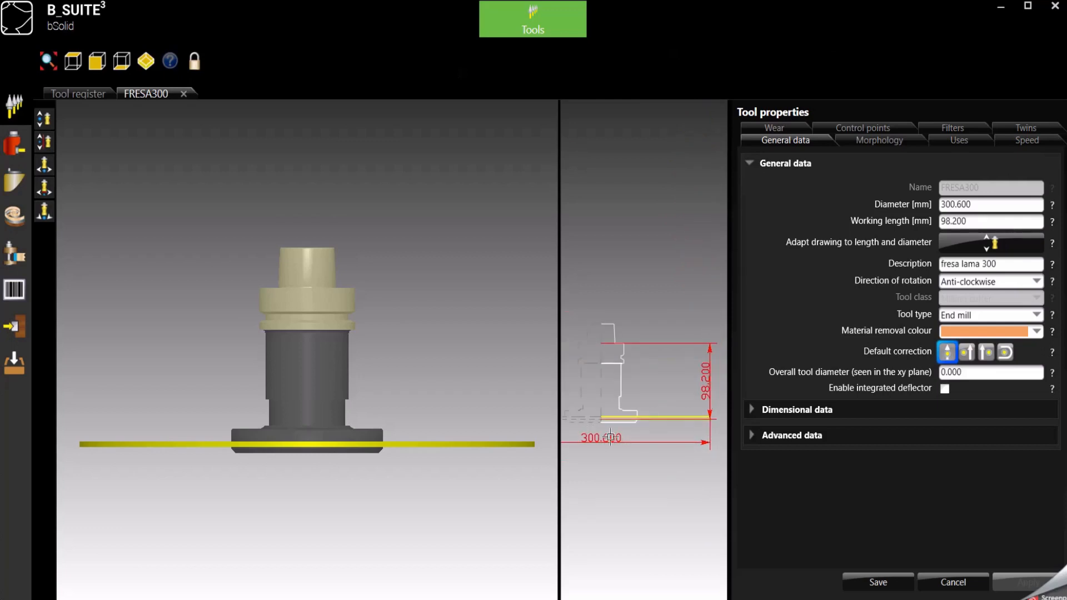
{"action": "scroll", "coordinate": [723, 417], "scroll_direction": "up", "scroll_amount": 8}
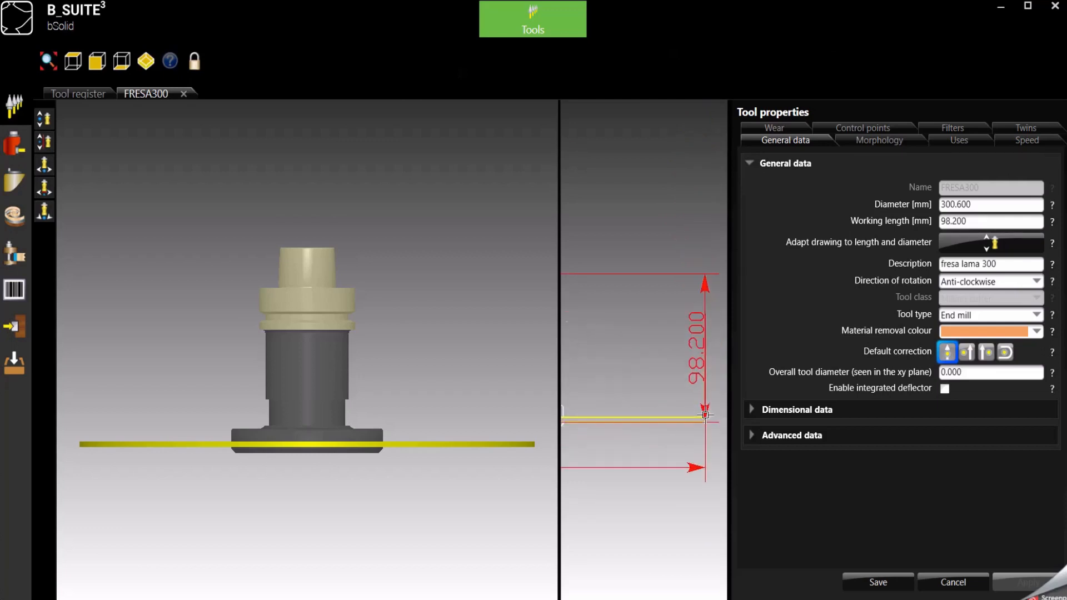
{"action": "scroll", "coordinate": [704, 445], "scroll_direction": "up", "scroll_amount": 3}
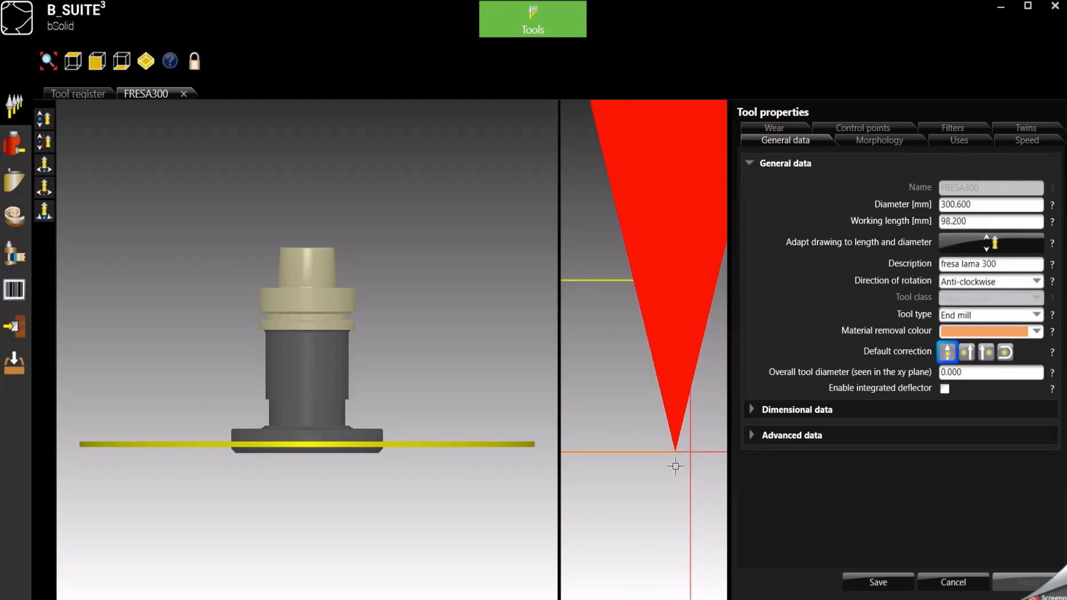
{"action": "left_click", "coordinate": [863, 142]}
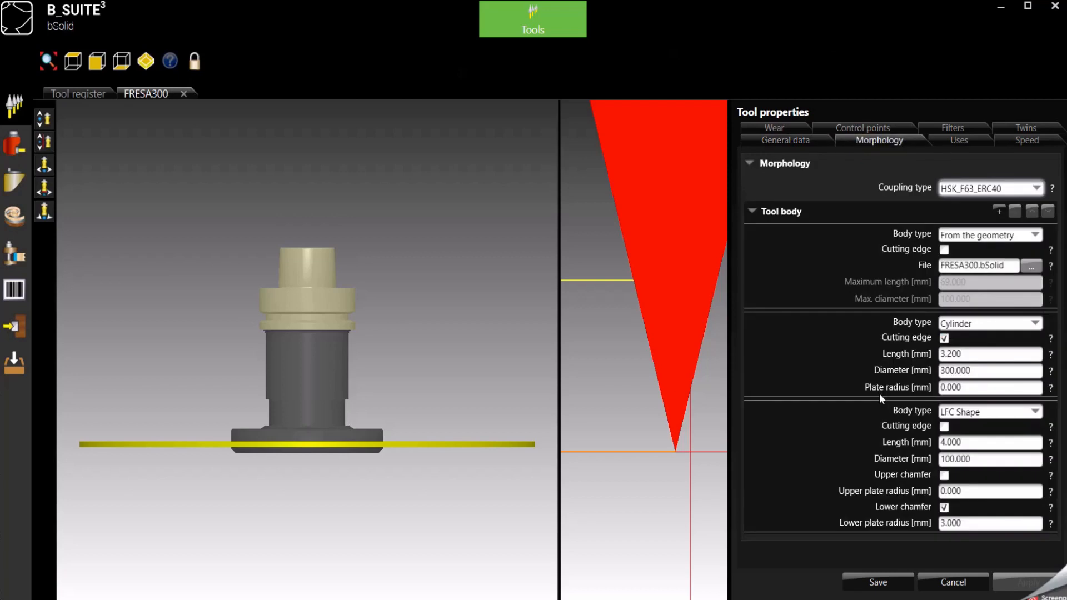
{"action": "left_click", "coordinate": [973, 370]}
{"action": "double_click", "coordinate": [979, 371]}
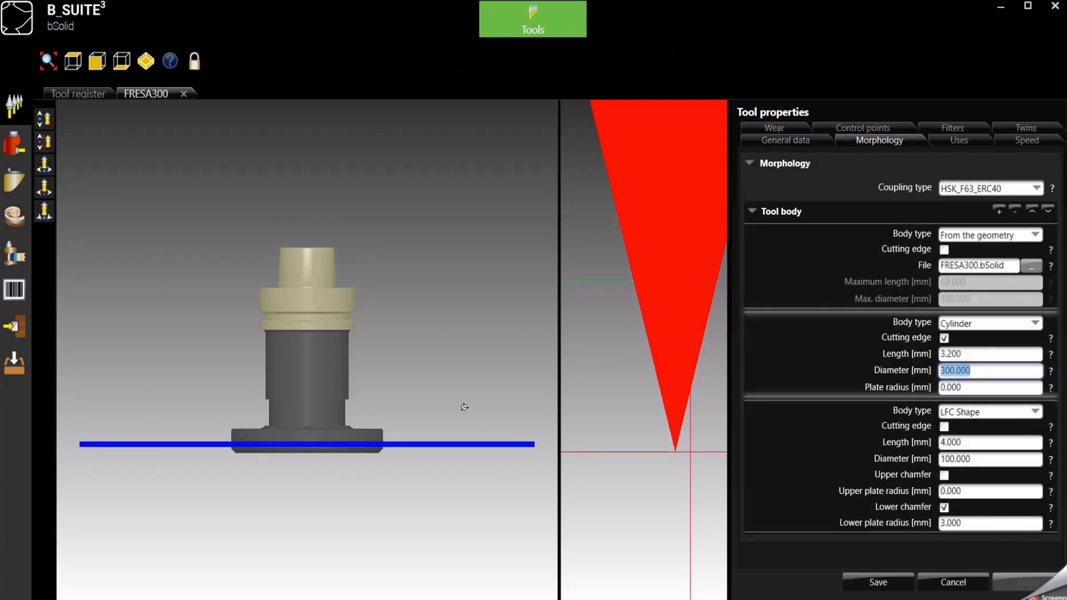
{"action": "left_click", "coordinate": [46, 191]}
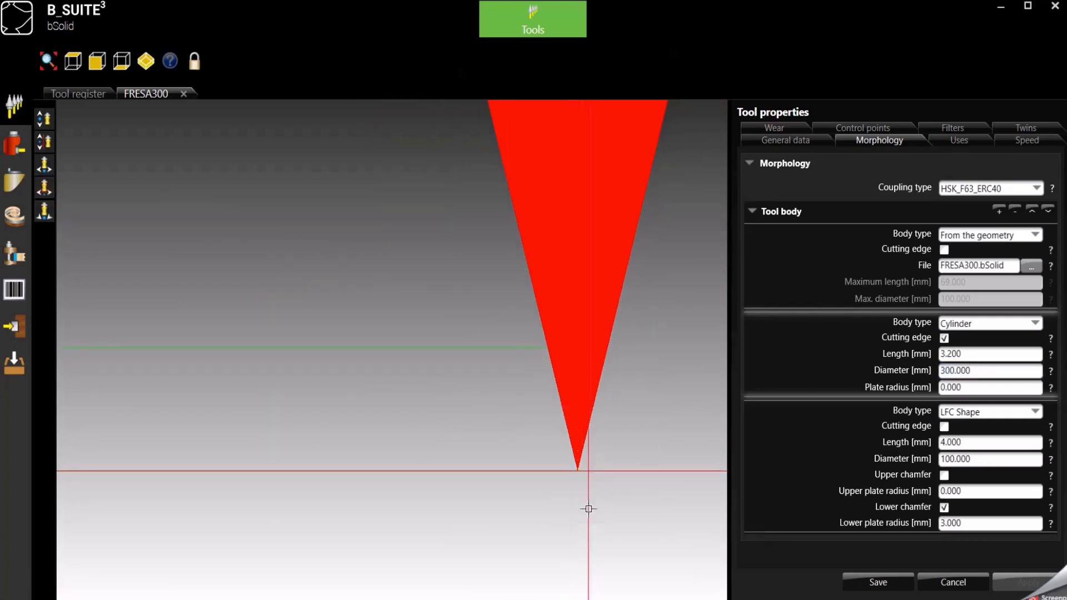
{"action": "left_click", "coordinate": [579, 471]}
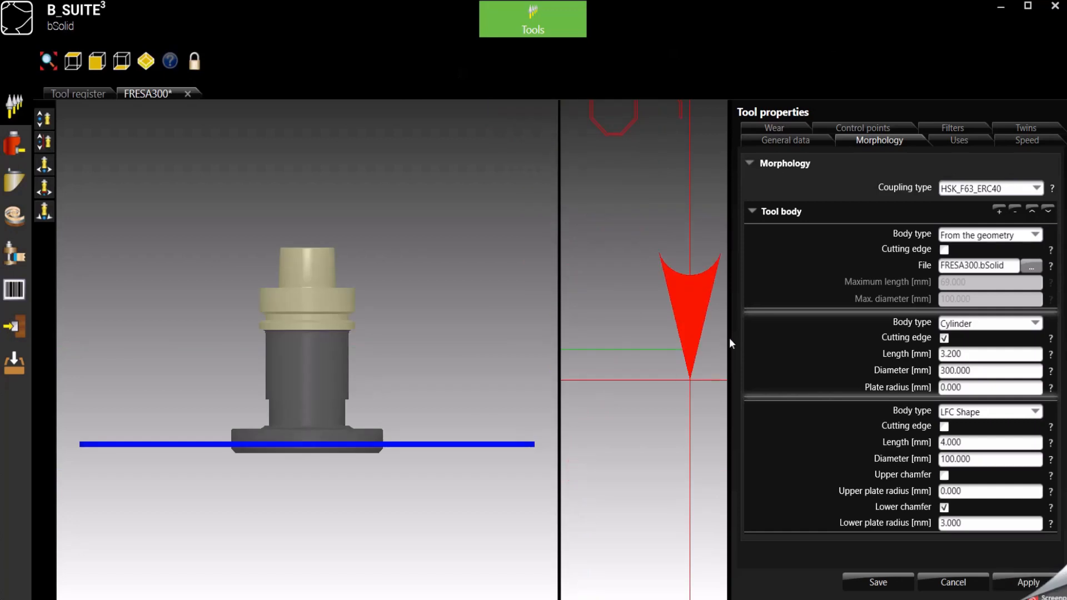
{"action": "scroll", "coordinate": [716, 381], "scroll_direction": "down", "scroll_amount": 5}
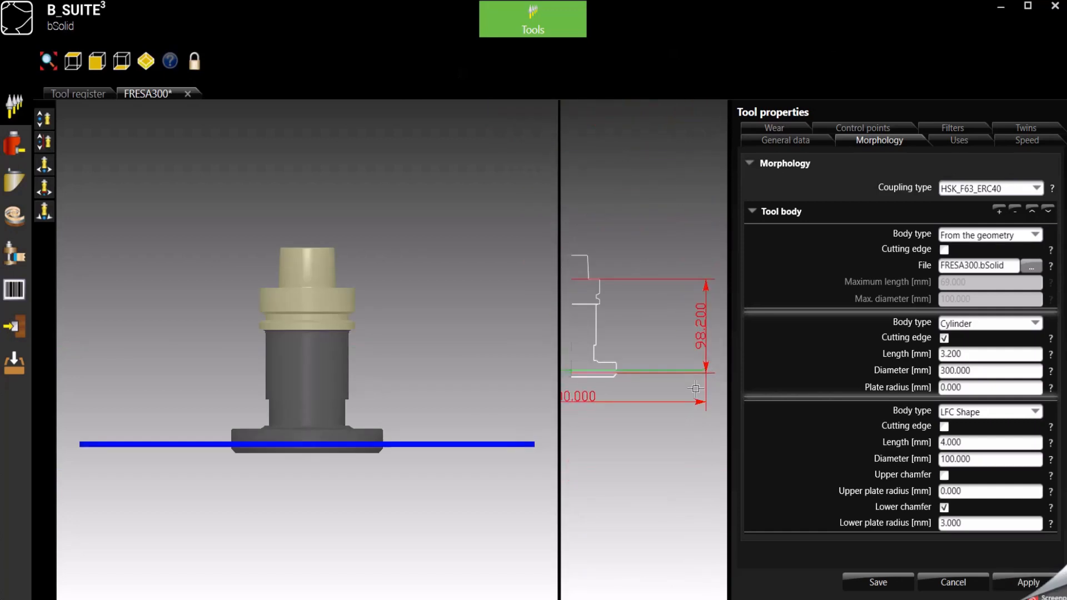
{"action": "scroll", "coordinate": [647, 389], "scroll_direction": "up", "scroll_amount": 1}
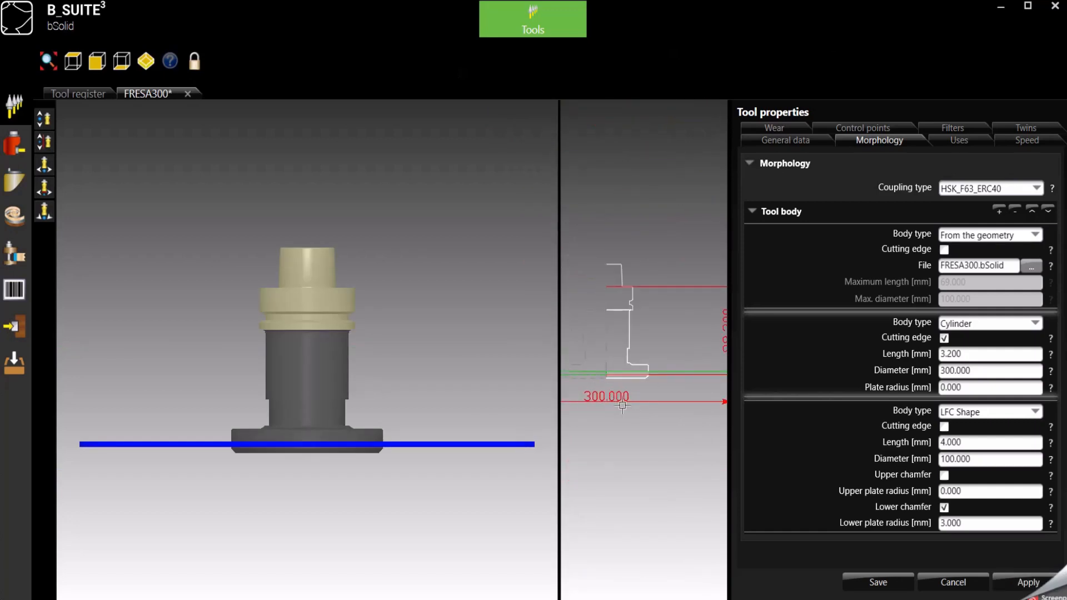
Save FRESA300, confirming its diameter as 300 mm
{"action": "left_click", "coordinate": [882, 585]}
{"action": "left_click", "coordinate": [673, 312]}
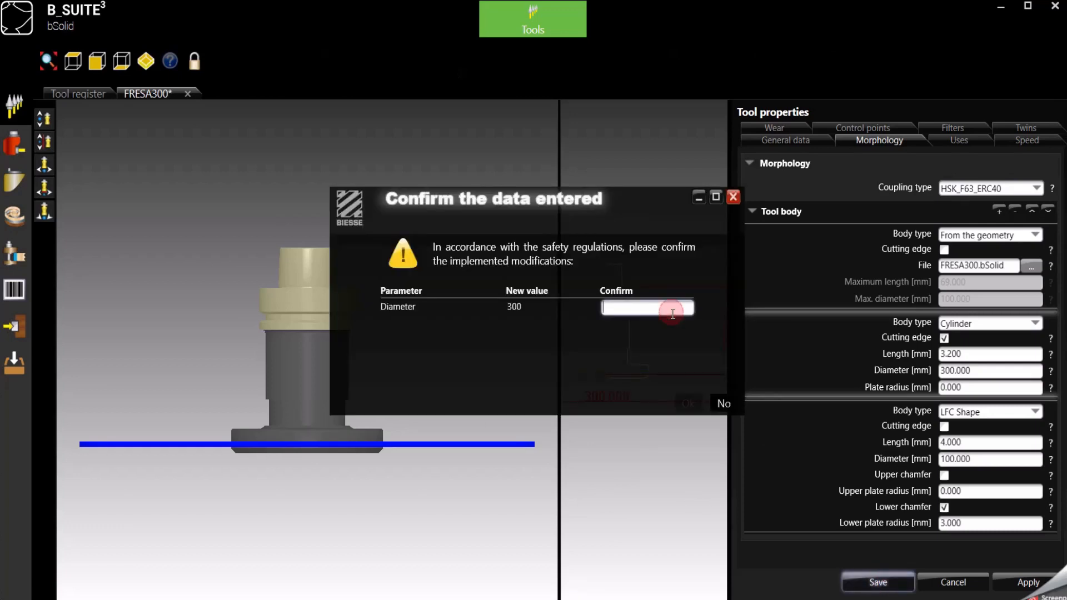
{"action": "type", "text": "300"}
{"action": "left_click", "coordinate": [687, 401]}
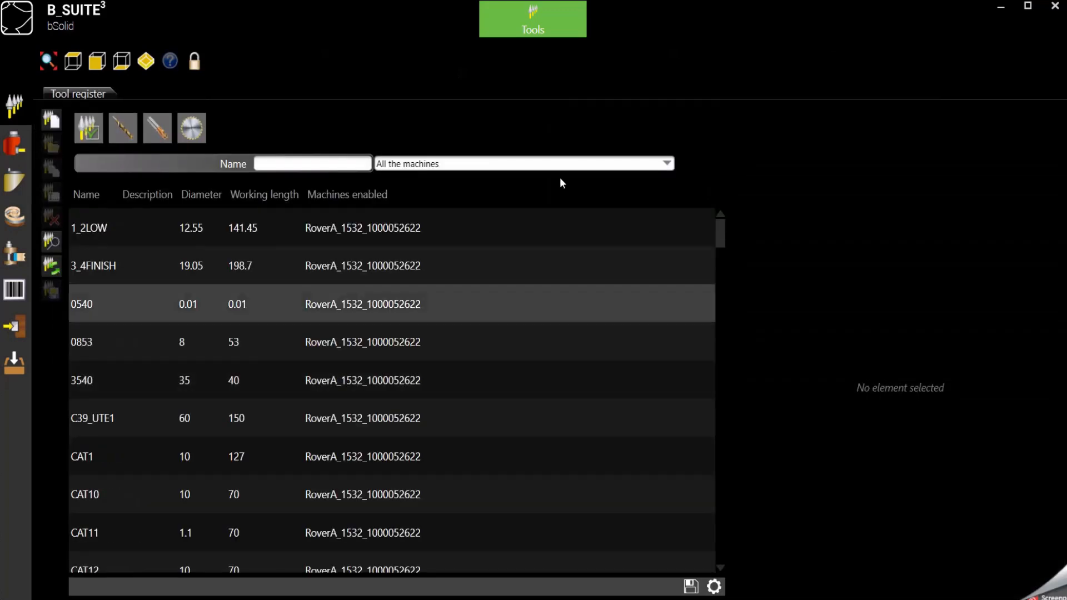
Return to Cad/Cam and accept the P1009 cutting operation with the 300 mm FRESA300
{"action": "mouse_move", "coordinate": [534, 28]}
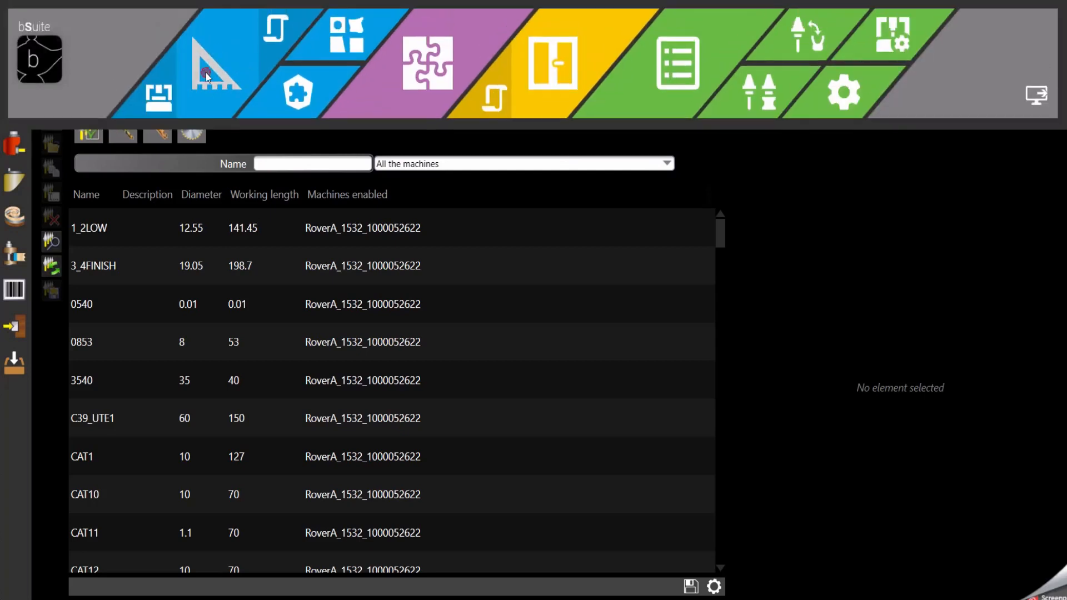
{"action": "left_click", "coordinate": [205, 72]}
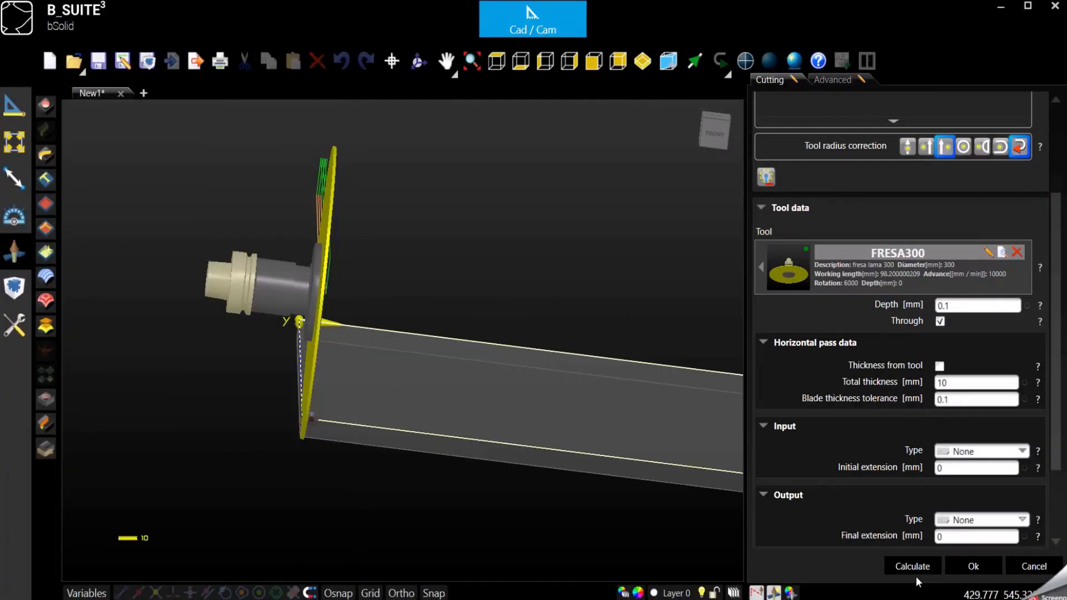
{"action": "left_click", "coordinate": [969, 568]}
{"action": "left_click", "coordinate": [685, 274]}
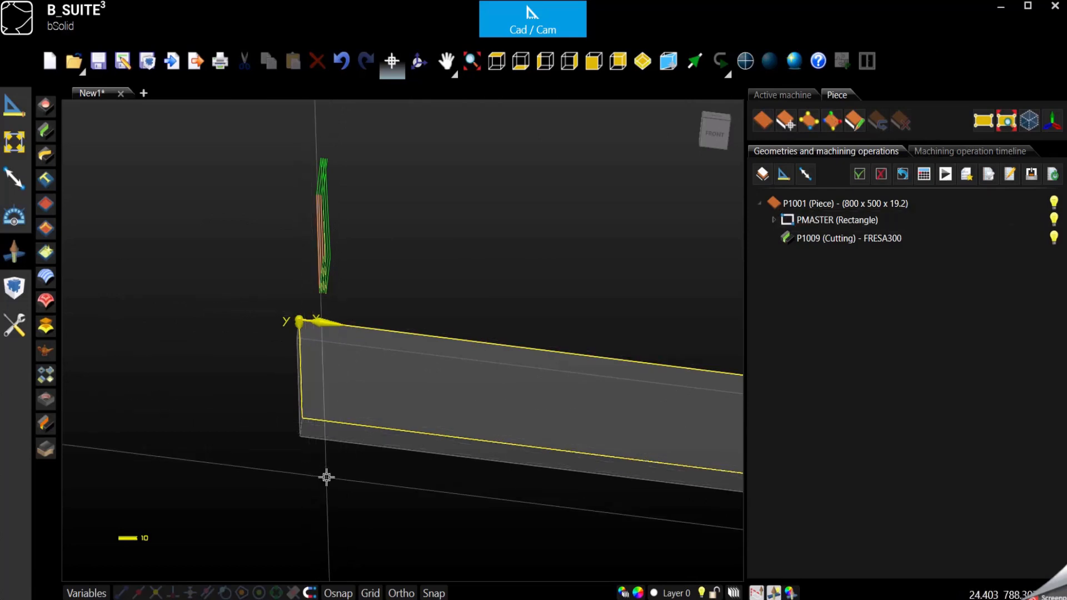
{"action": "left_click", "coordinate": [945, 175]}
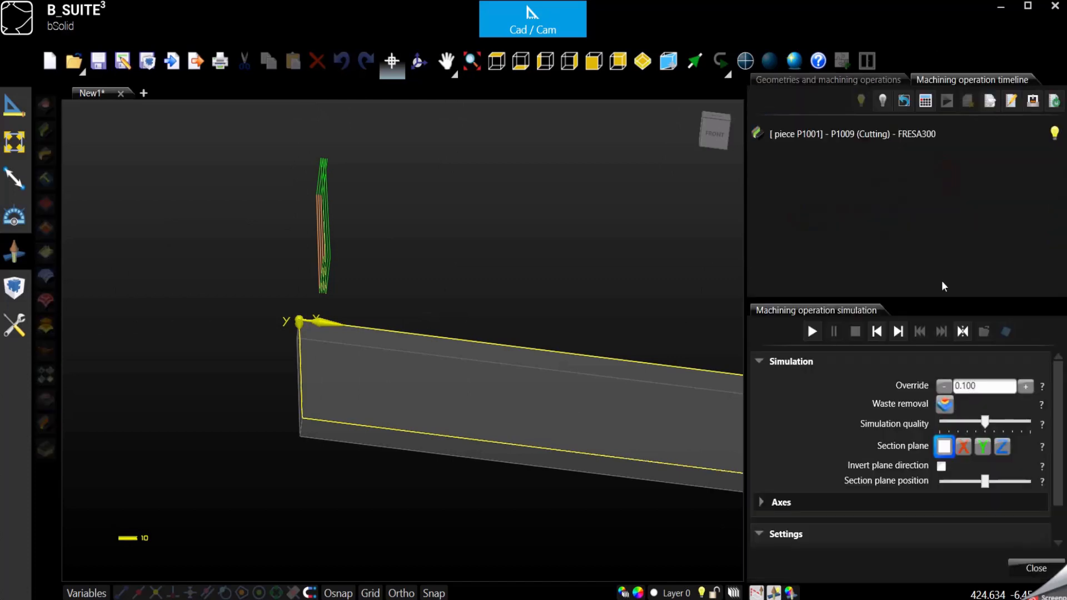
{"action": "left_click", "coordinate": [816, 336]}
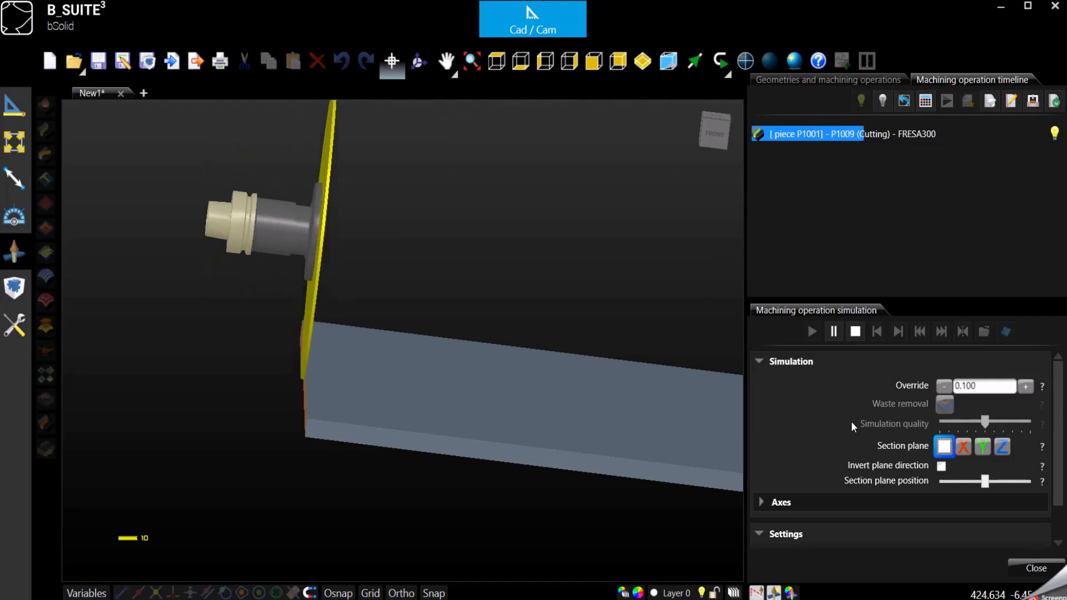
{"action": "left_click", "coordinate": [420, 61]}
{"action": "left_click_drag", "start_coordinate": [406, 250], "coordinate": [374, 497]}
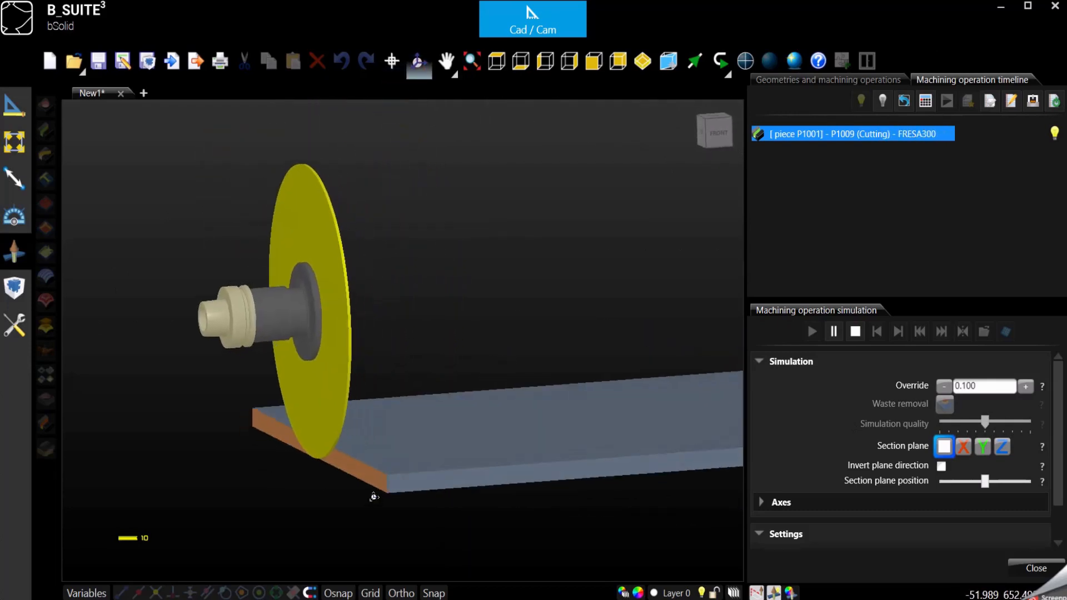
{"action": "scroll", "coordinate": [373, 497], "scroll_direction": "up", "scroll_amount": 2}
{"action": "scroll", "coordinate": [373, 498], "scroll_direction": "up", "scroll_amount": 2}
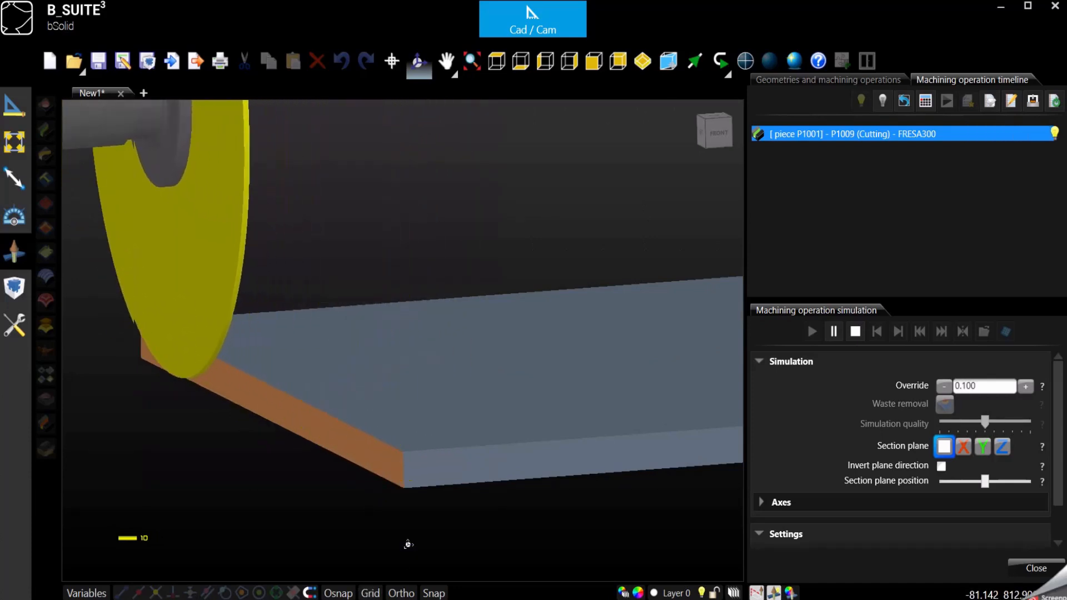
{"action": "scroll", "coordinate": [430, 427], "scroll_direction": "down", "scroll_amount": 3}
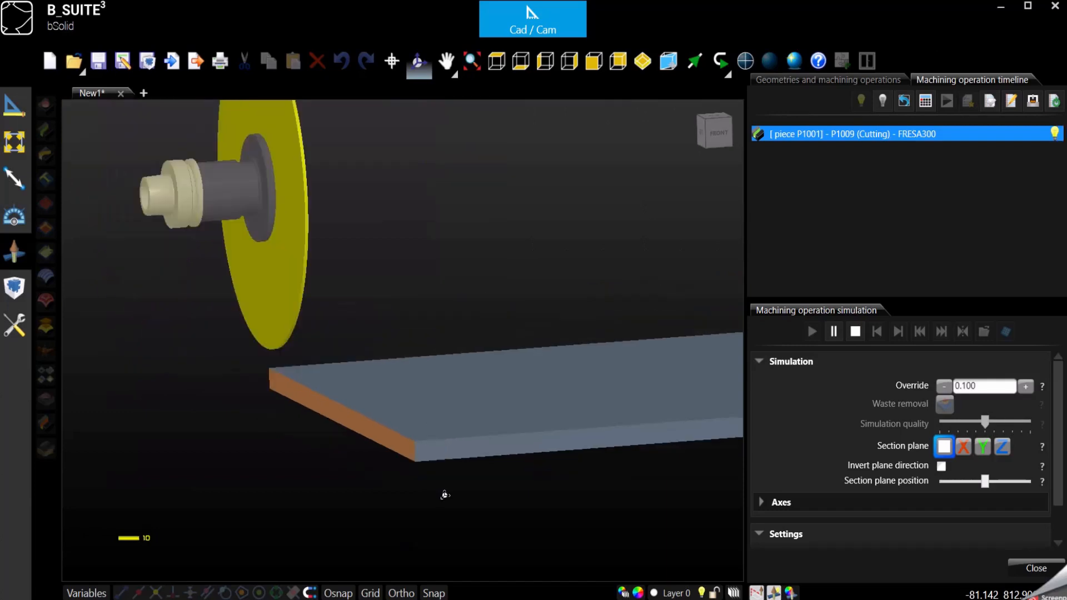
{"action": "left_click_drag", "start_coordinate": [443, 495], "coordinate": [471, 519]}
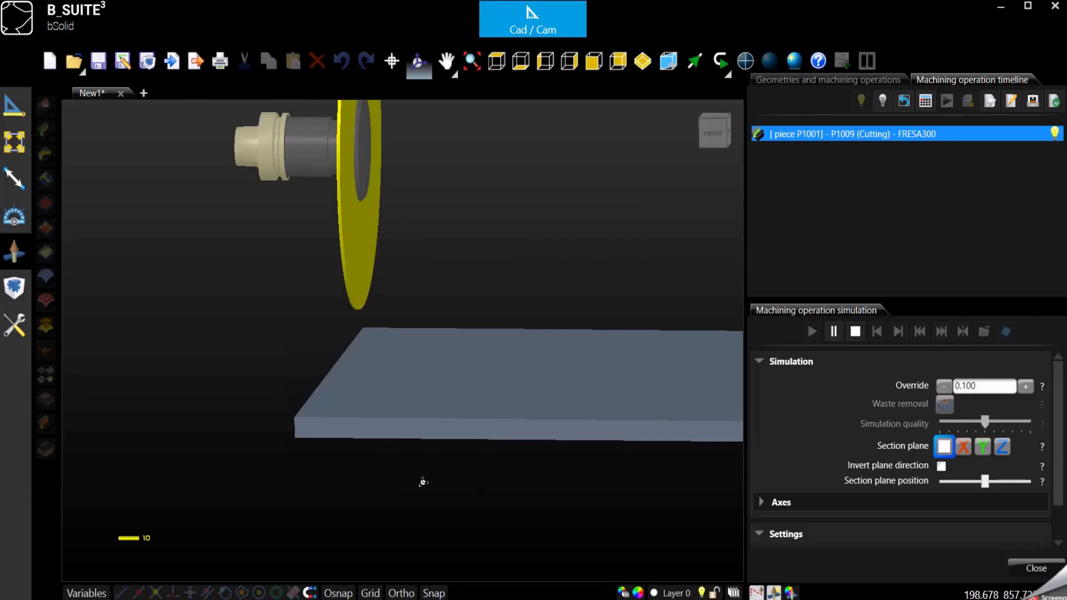
{"action": "scroll", "coordinate": [422, 483], "scroll_direction": "down", "scroll_amount": 2}
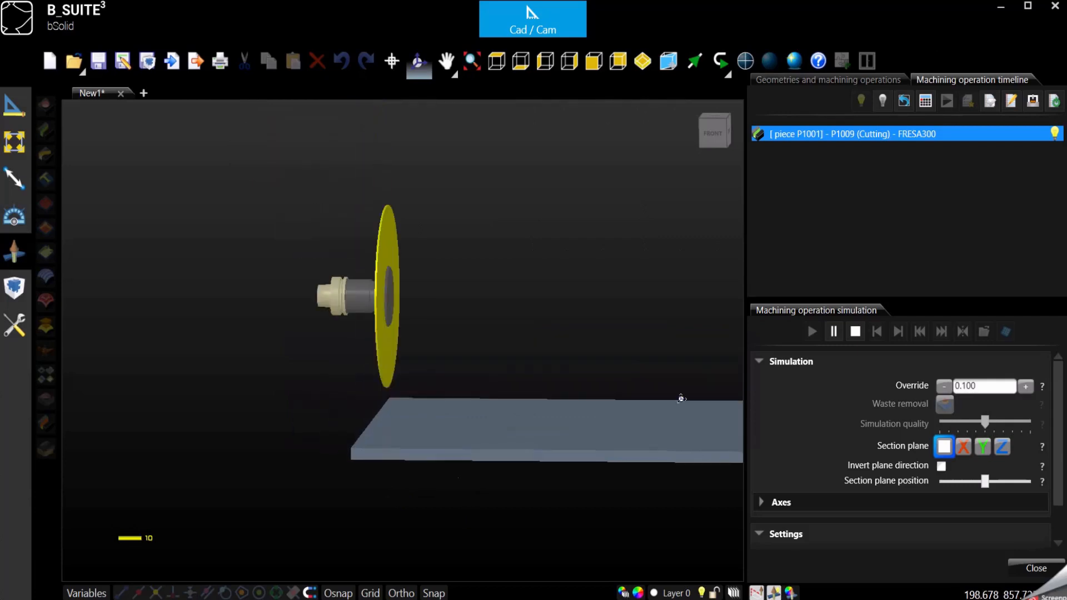
{"action": "left_click", "coordinate": [855, 331]}
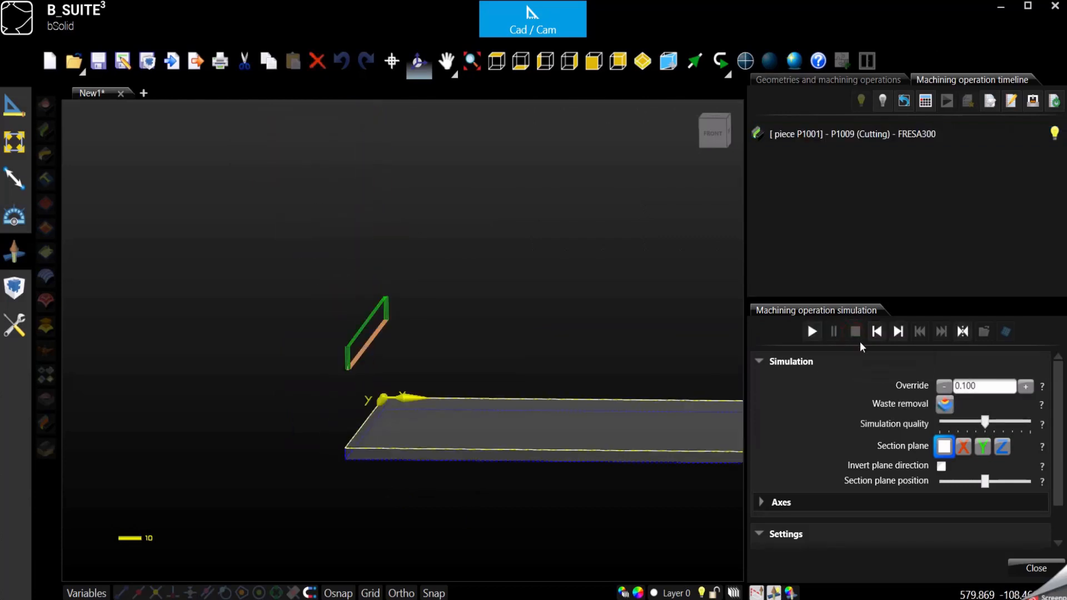
{"action": "left_click", "coordinate": [1035, 569]}
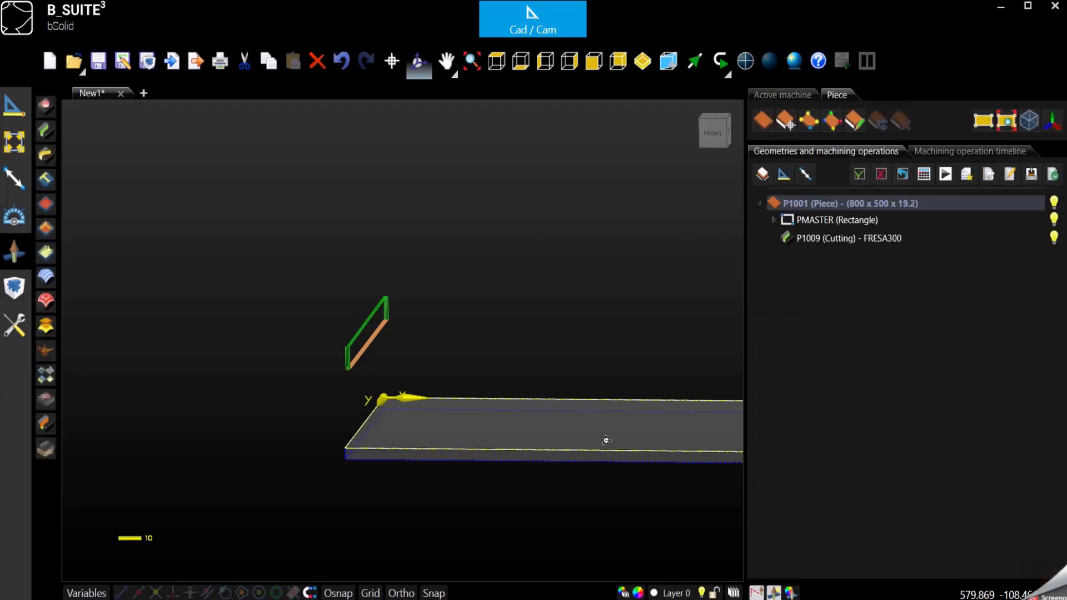
Turn off Through on P1009 and set its depth to 10 mm, recalculating and accepting
{"action": "double_click", "coordinate": [844, 238]}
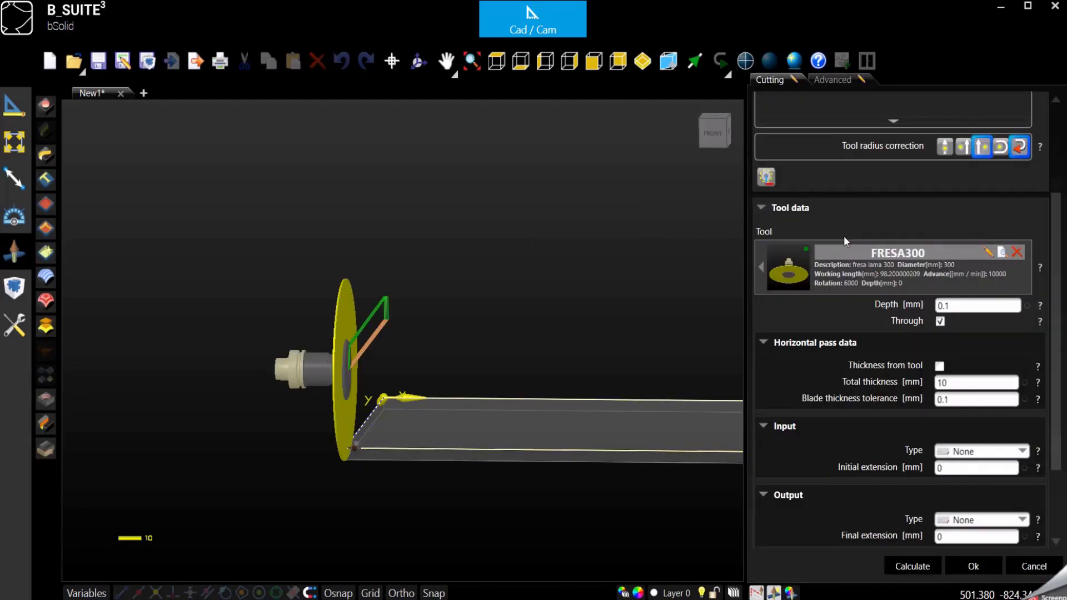
{"action": "left_click", "coordinate": [939, 320]}
{"action": "double_click", "coordinate": [956, 306]}
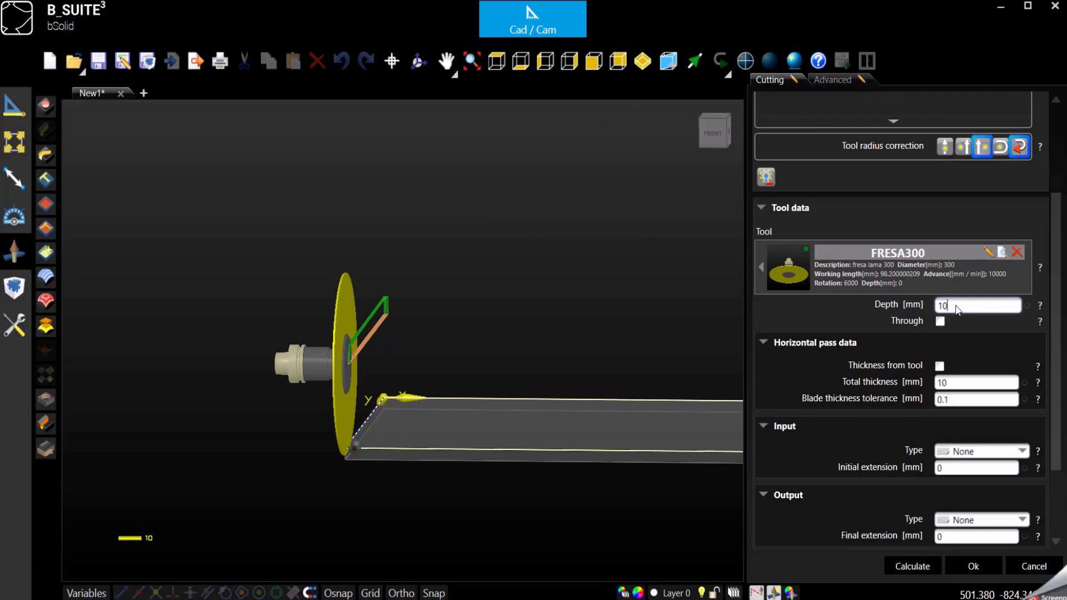
{"action": "left_click", "coordinate": [925, 567]}
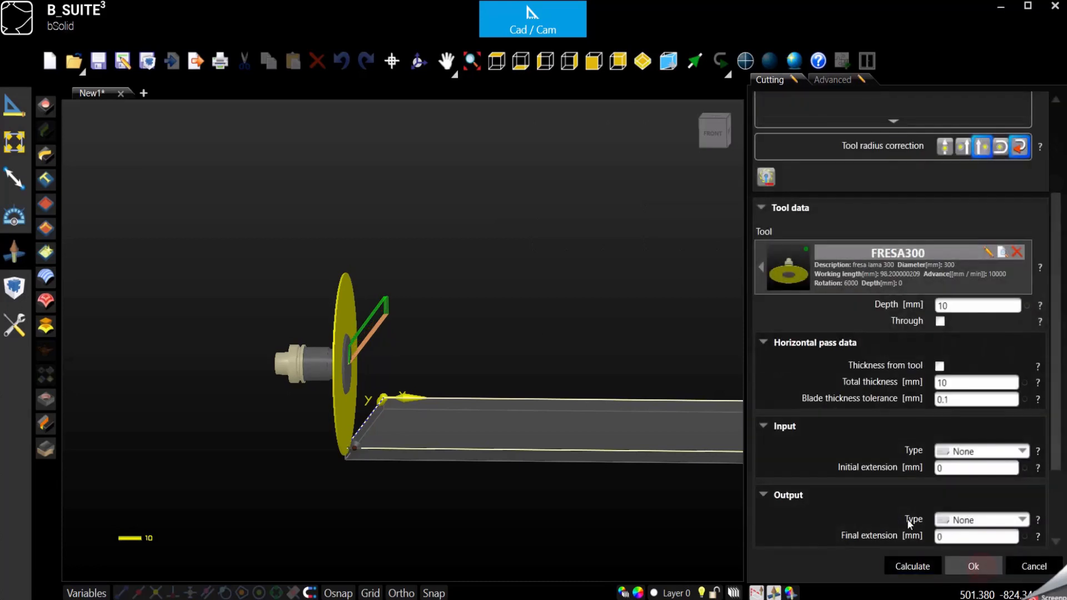
{"action": "left_click", "coordinate": [976, 567]}
Simulate the cut at Override 100, orbiting to the cut corner, then stop and close
{"action": "left_click", "coordinate": [944, 173]}
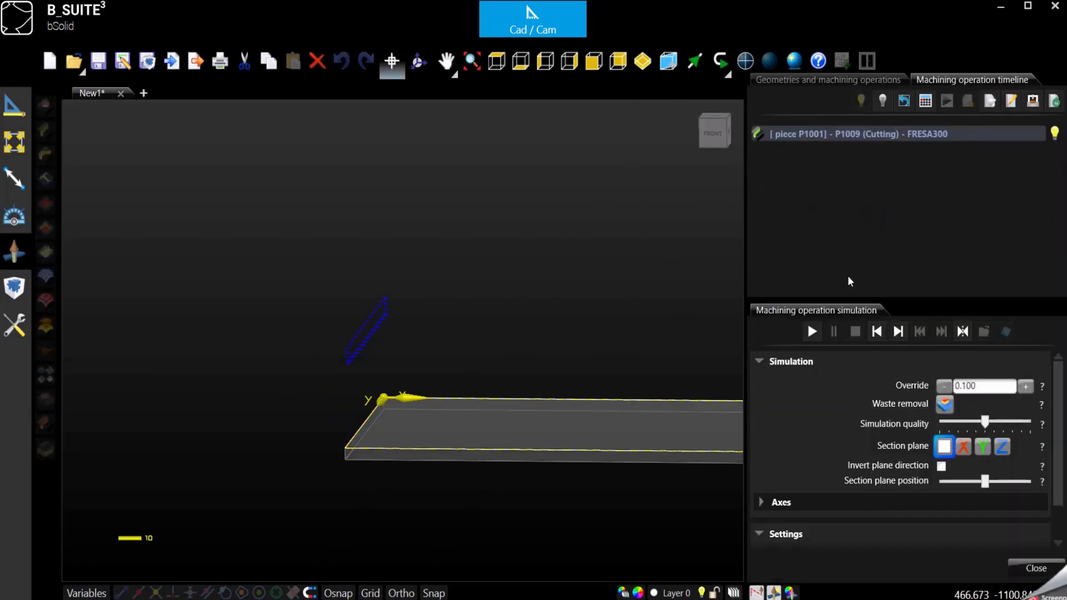
{"action": "double_click", "coordinate": [994, 388]}
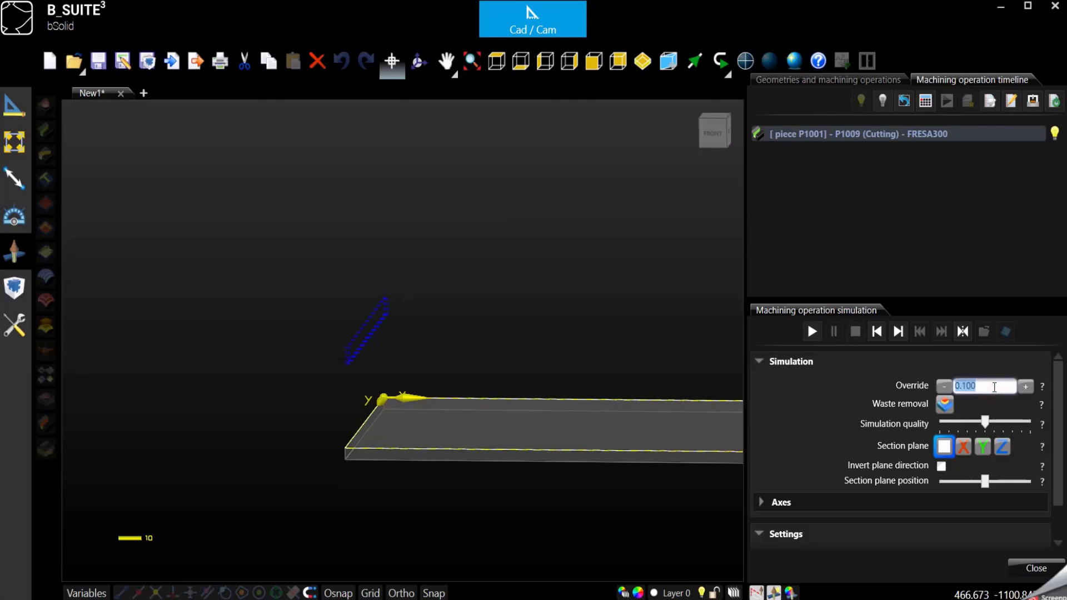
{"action": "type", "text": "100"}
{"action": "left_click", "coordinate": [819, 331]}
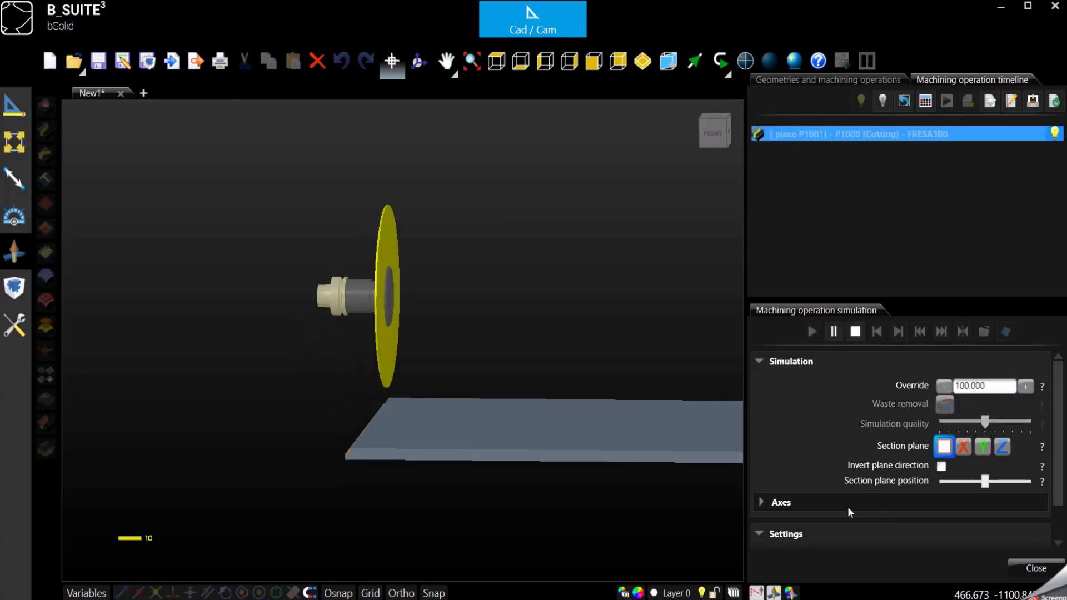
{"action": "scroll", "coordinate": [332, 458], "scroll_direction": "up", "scroll_amount": 3}
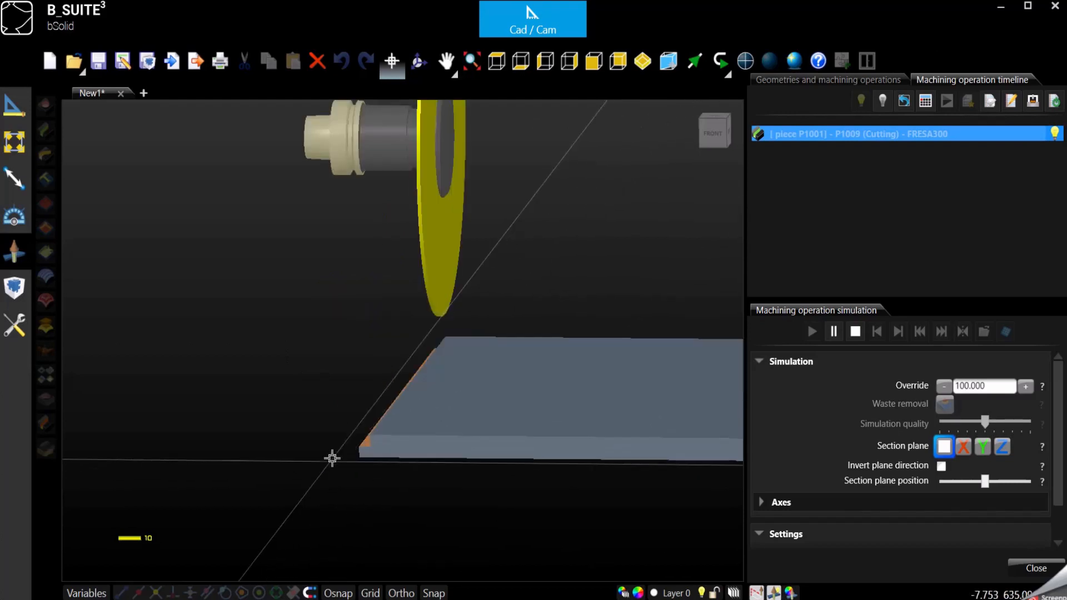
{"action": "scroll", "coordinate": [332, 454], "scroll_direction": "up", "scroll_amount": 4}
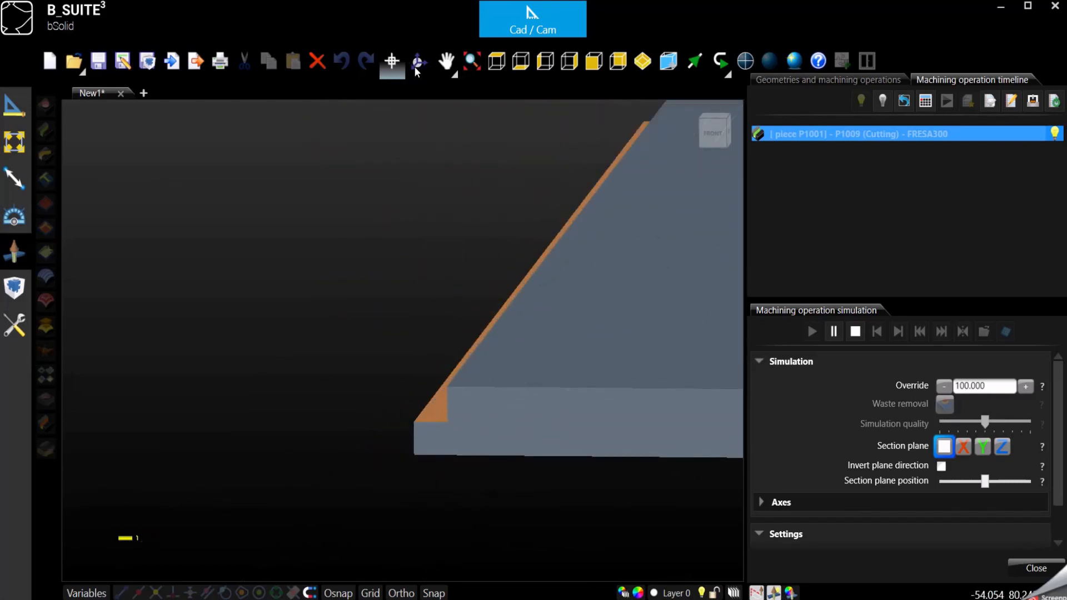
{"action": "left_click", "coordinate": [417, 62]}
{"action": "left_click_drag", "start_coordinate": [555, 441], "coordinate": [519, 419]}
{"action": "scroll", "coordinate": [440, 416], "scroll_direction": "down", "scroll_amount": 4}
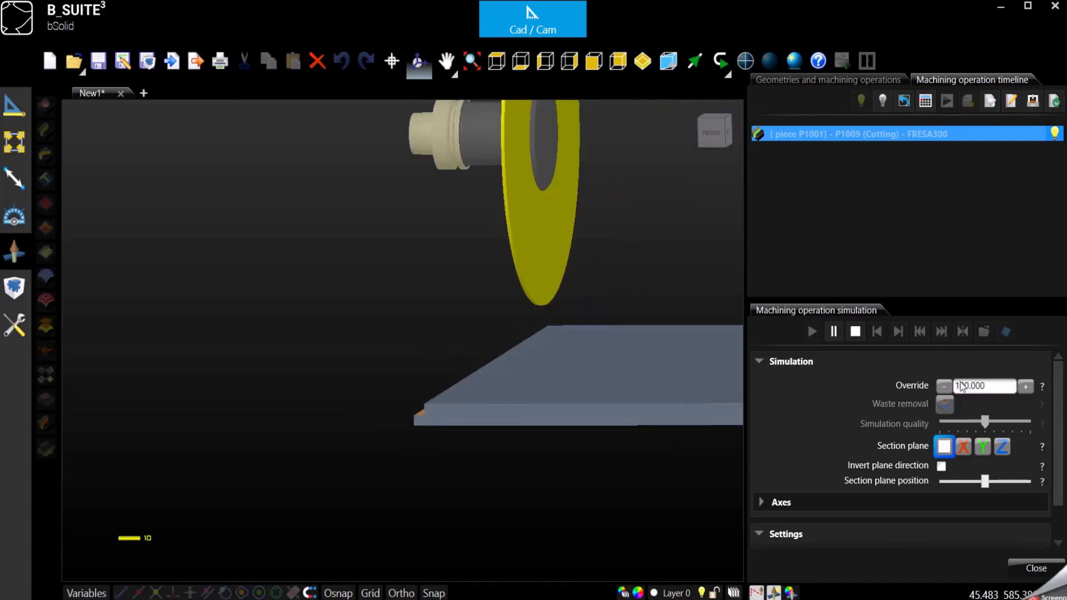
{"action": "left_click", "coordinate": [855, 332]}
{"action": "left_click", "coordinate": [1036, 568]}
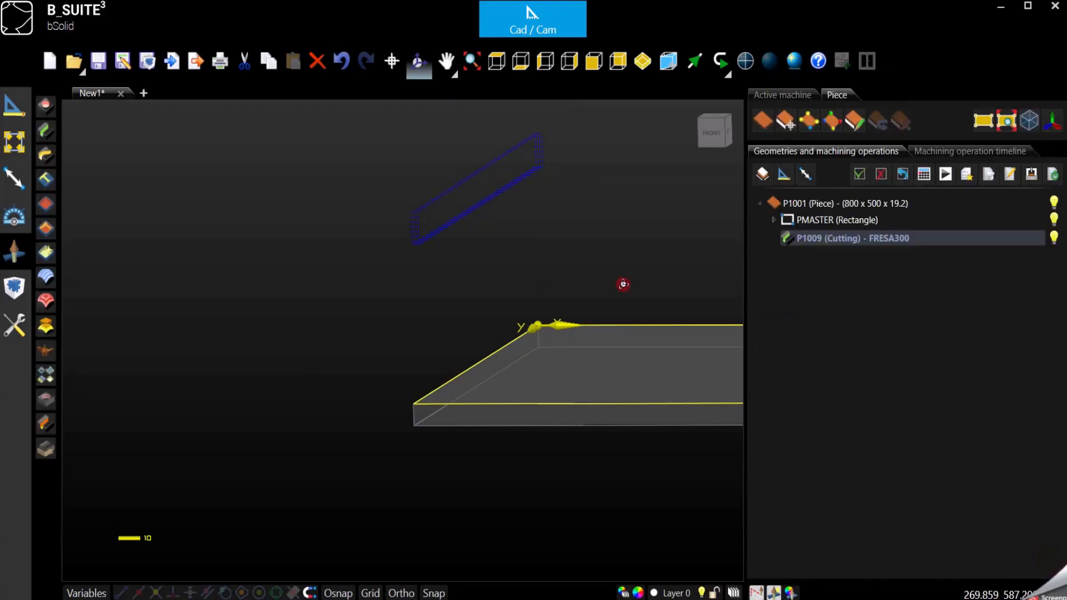
Reopen P1009 and view the panel corner from the top
{"action": "double_click", "coordinate": [840, 245]}
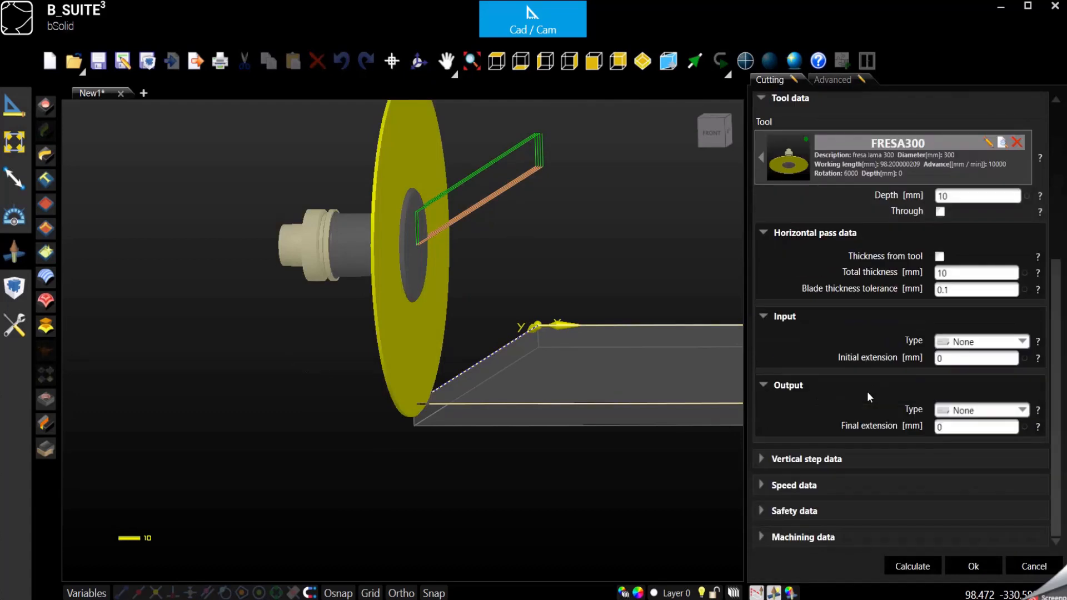
{"action": "double_click", "coordinate": [951, 274]}
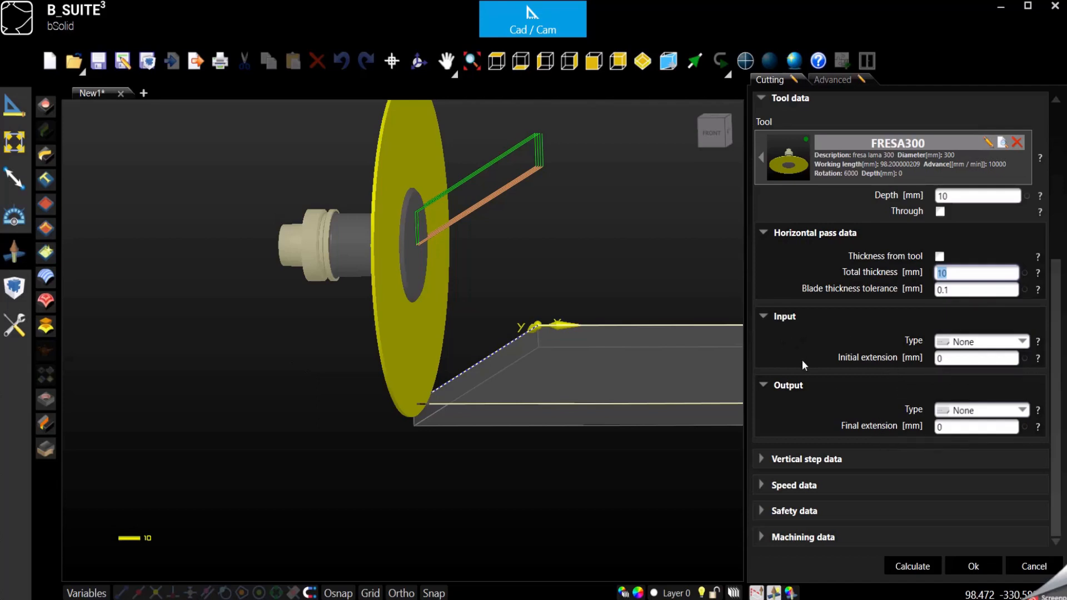
{"action": "left_click", "coordinate": [496, 60]}
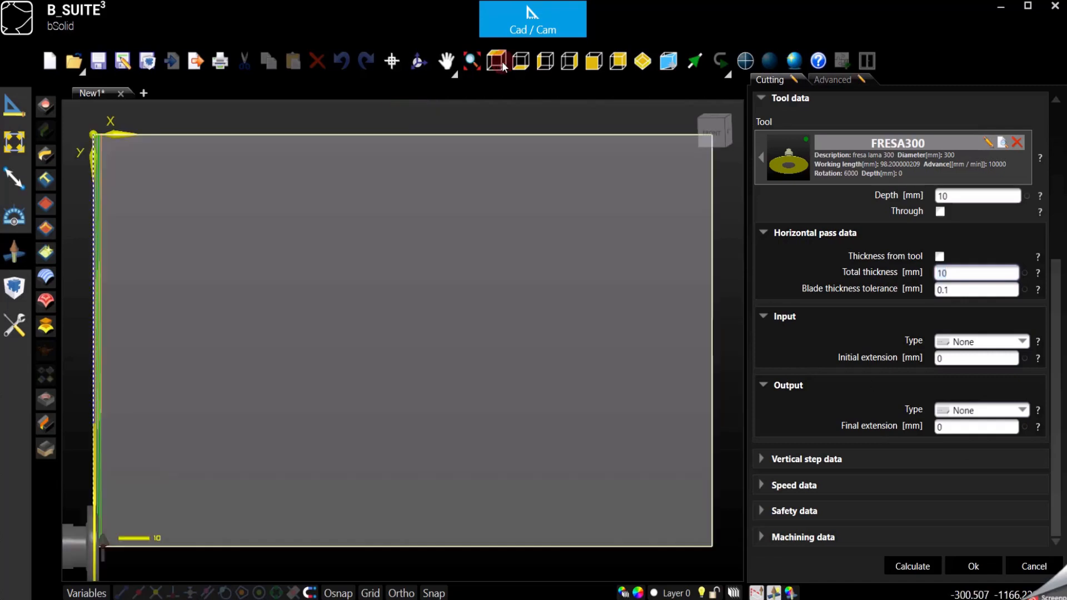
{"action": "scroll", "coordinate": [625, 254], "scroll_direction": "down", "scroll_amount": 2}
{"action": "scroll", "coordinate": [290, 204], "scroll_direction": "up", "scroll_amount": 2}
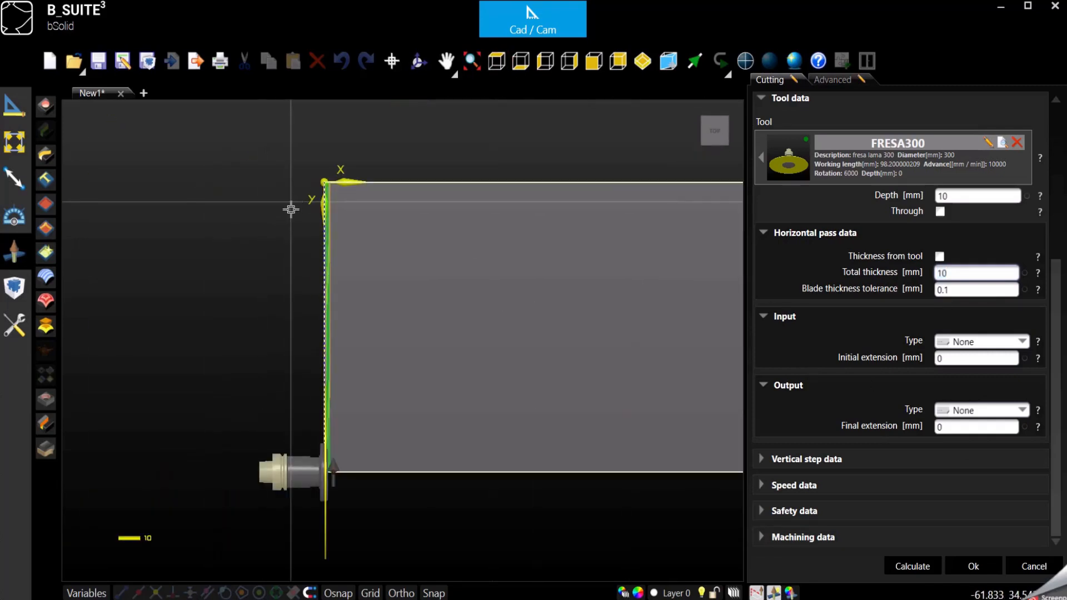
{"action": "scroll", "coordinate": [336, 516], "scroll_direction": "down", "scroll_amount": 1}
{"action": "scroll", "coordinate": [337, 520], "scroll_direction": "up", "scroll_amount": 3}
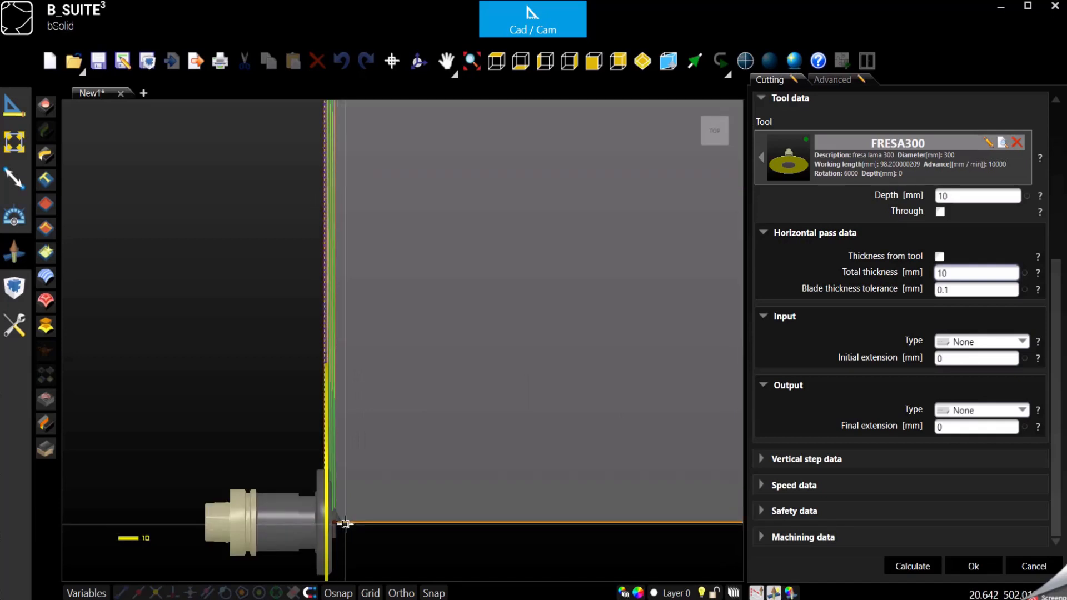
{"action": "scroll", "coordinate": [345, 523], "scroll_direction": "down", "scroll_amount": 2}
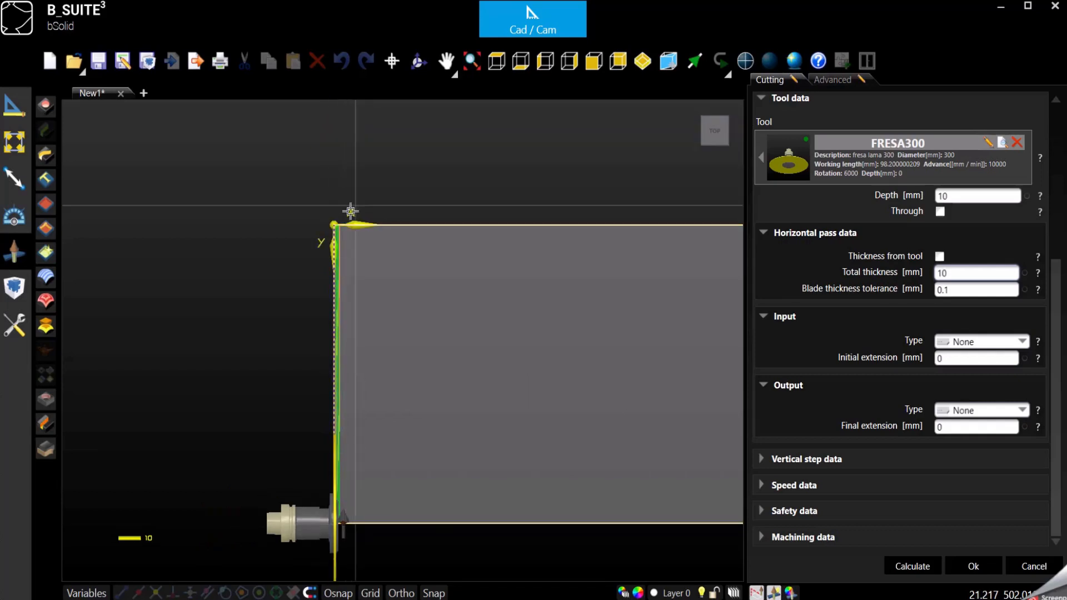
{"action": "scroll", "coordinate": [334, 223], "scroll_direction": "up", "scroll_amount": 2}
{"action": "scroll", "coordinate": [334, 222], "scroll_direction": "down", "scroll_amount": 3}
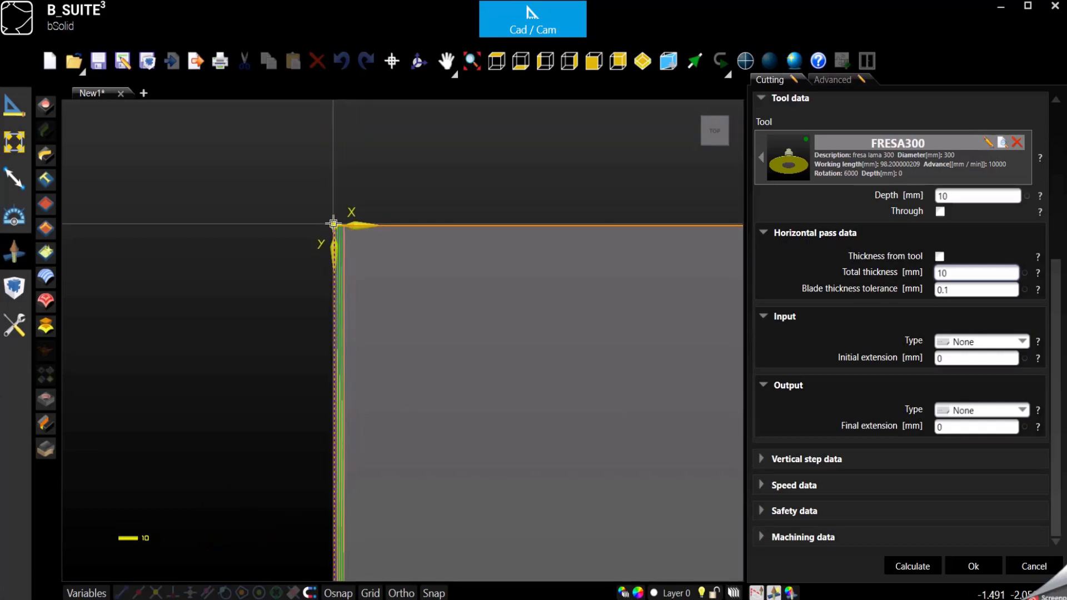
{"action": "scroll", "coordinate": [335, 212], "scroll_direction": "up", "scroll_amount": 2}
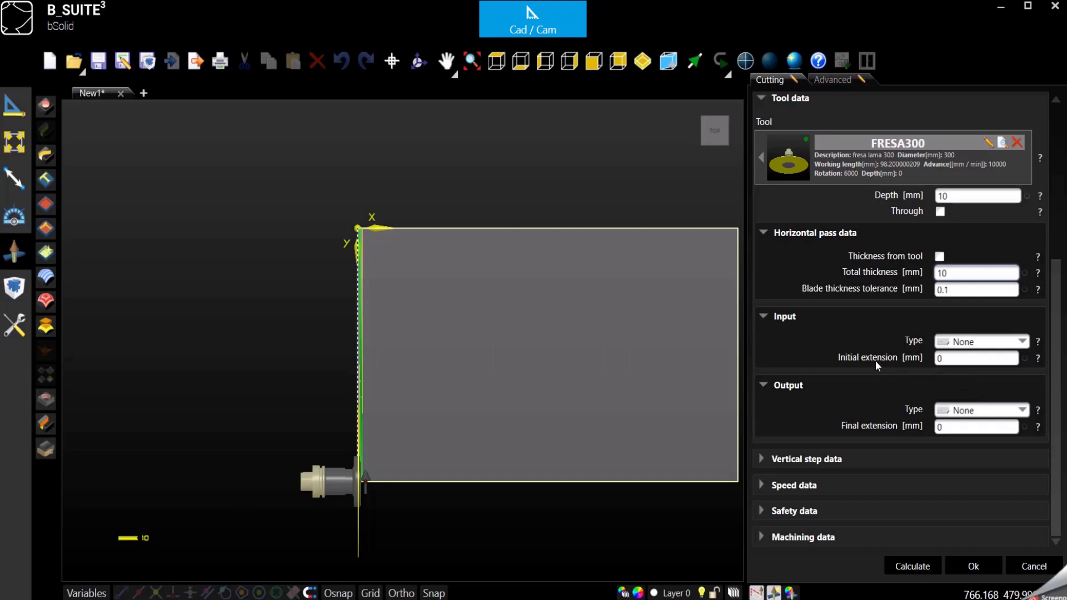
Set both initial and final extensions of the cut to 100 mm
{"action": "left_click", "coordinate": [966, 359]}
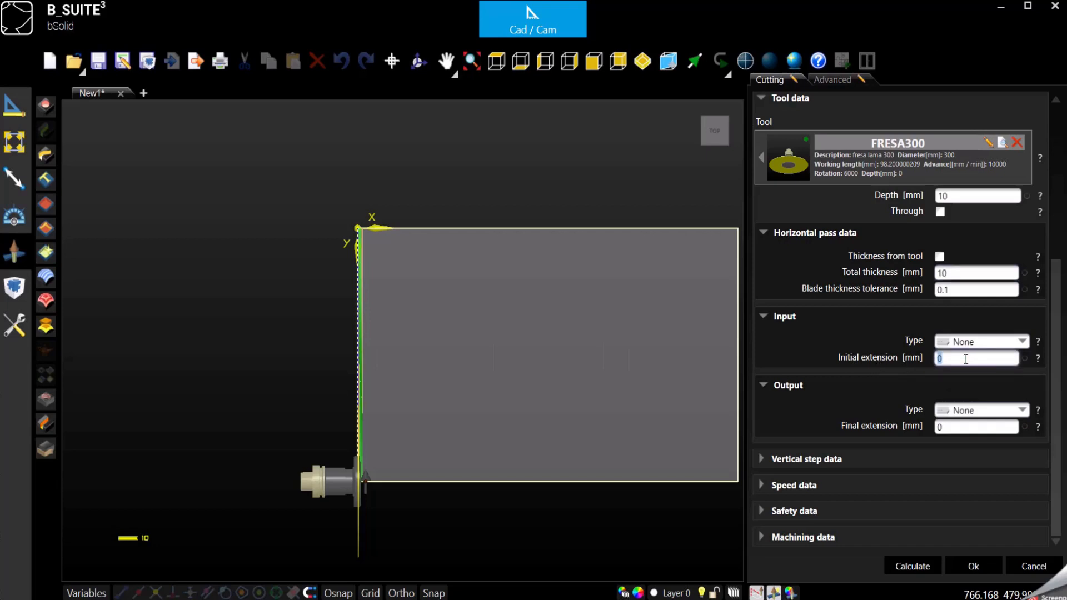
{"action": "type", "text": "100"}
{"action": "left_click", "coordinate": [978, 428]}
{"action": "type", "text": "100"}
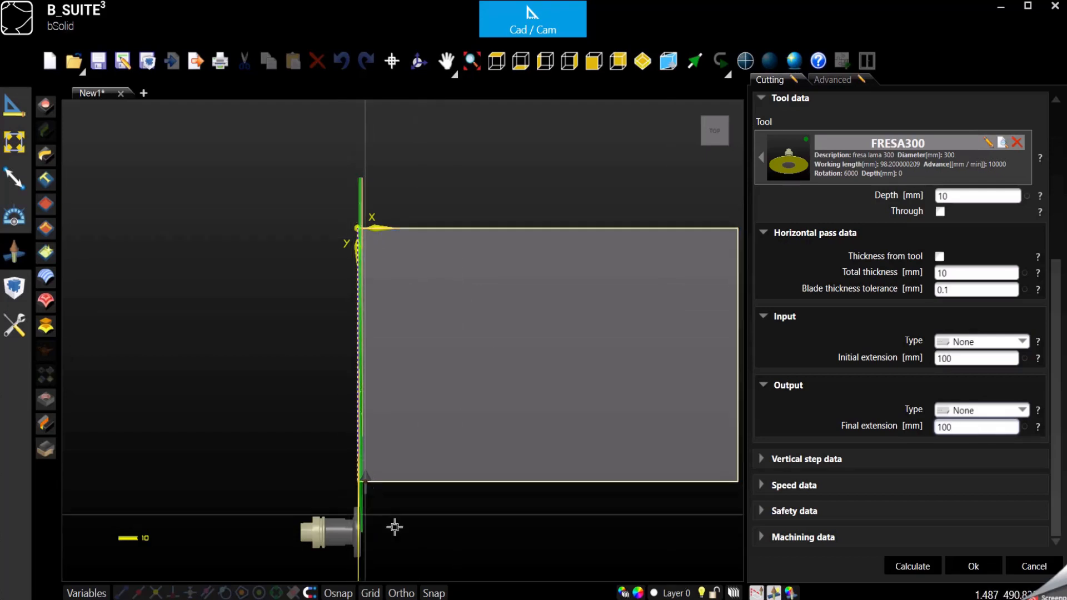
In isometric view, tick Thickness from tool under Vertical step data and accept P1009
{"action": "left_click", "coordinate": [644, 62]}
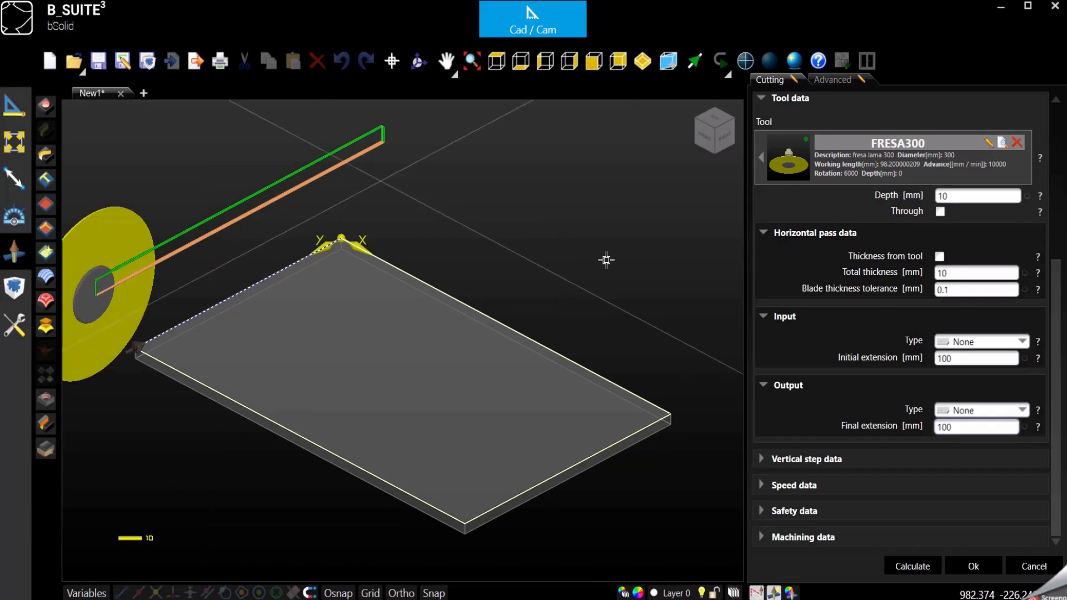
{"action": "scroll", "coordinate": [605, 259], "scroll_direction": "down", "scroll_amount": 1}
{"action": "scroll", "coordinate": [281, 204], "scroll_direction": "up", "scroll_amount": 1}
{"action": "scroll", "coordinate": [281, 204], "scroll_direction": "up", "scroll_amount": 1}
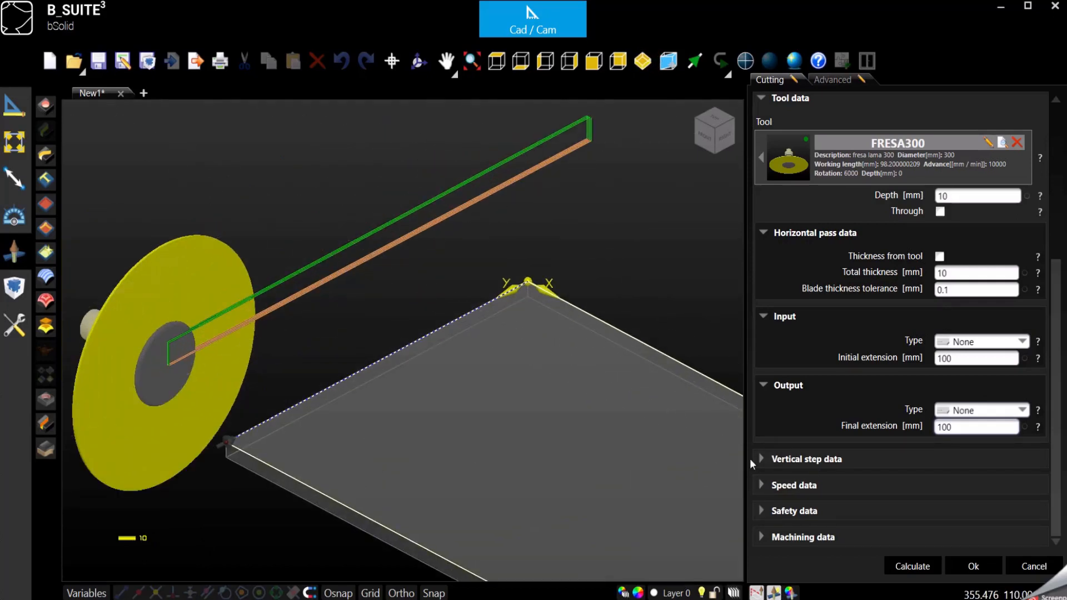
{"action": "left_click", "coordinate": [774, 465]}
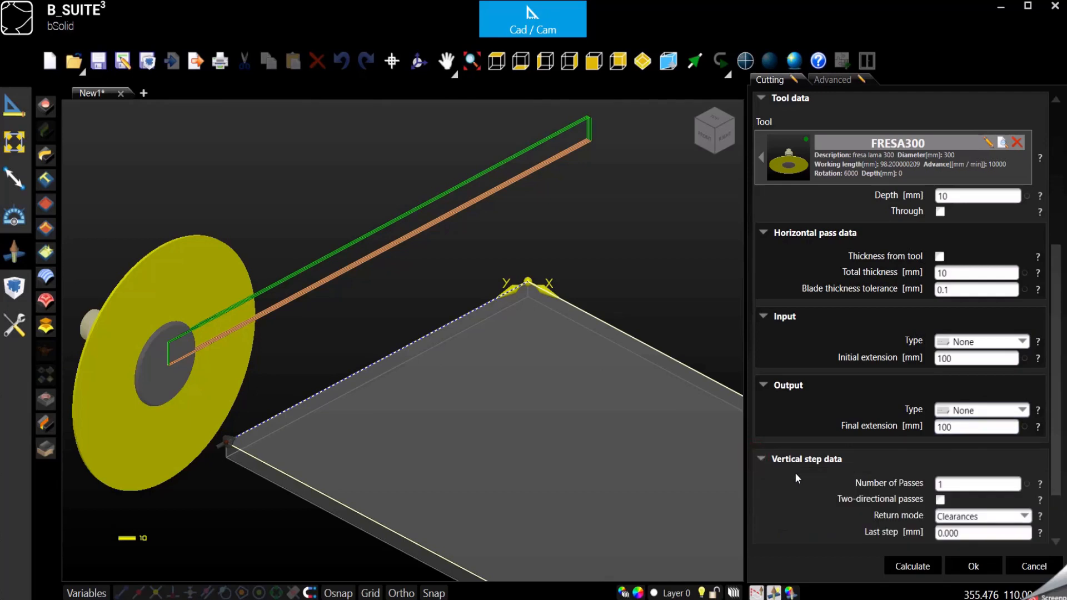
{"action": "scroll", "coordinate": [830, 477], "scroll_direction": "down", "scroll_amount": 2}
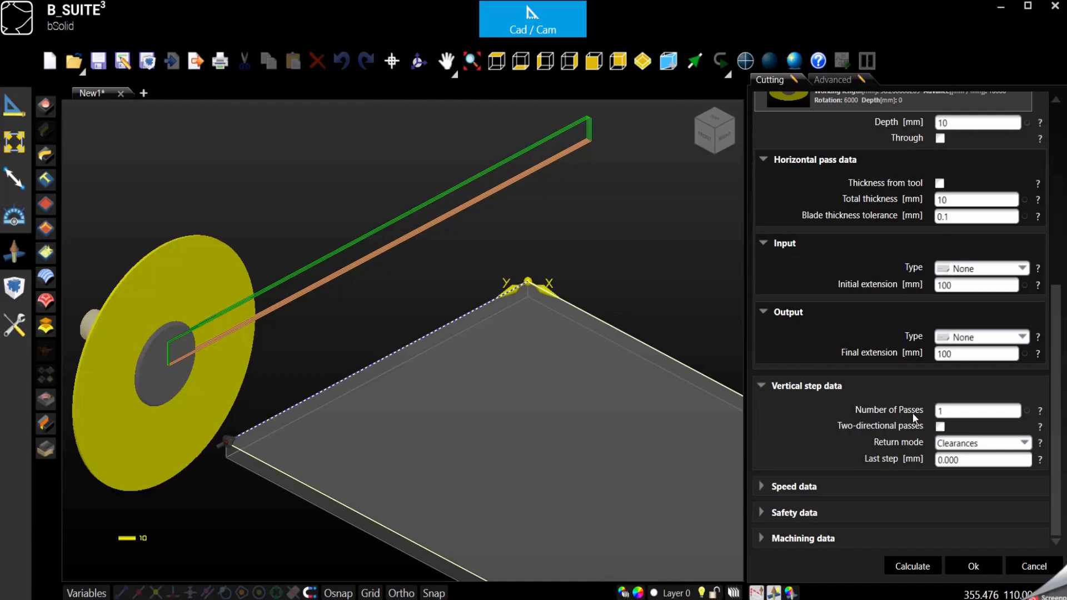
{"action": "scroll", "coordinate": [912, 414], "scroll_direction": "up", "scroll_amount": 3}
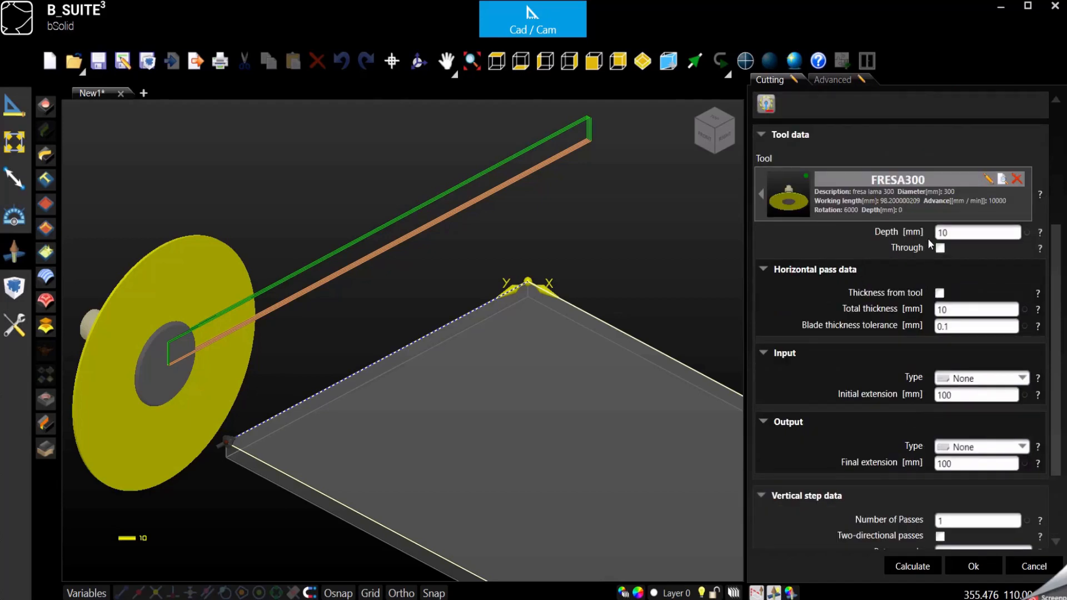
{"action": "left_click", "coordinate": [939, 293]}
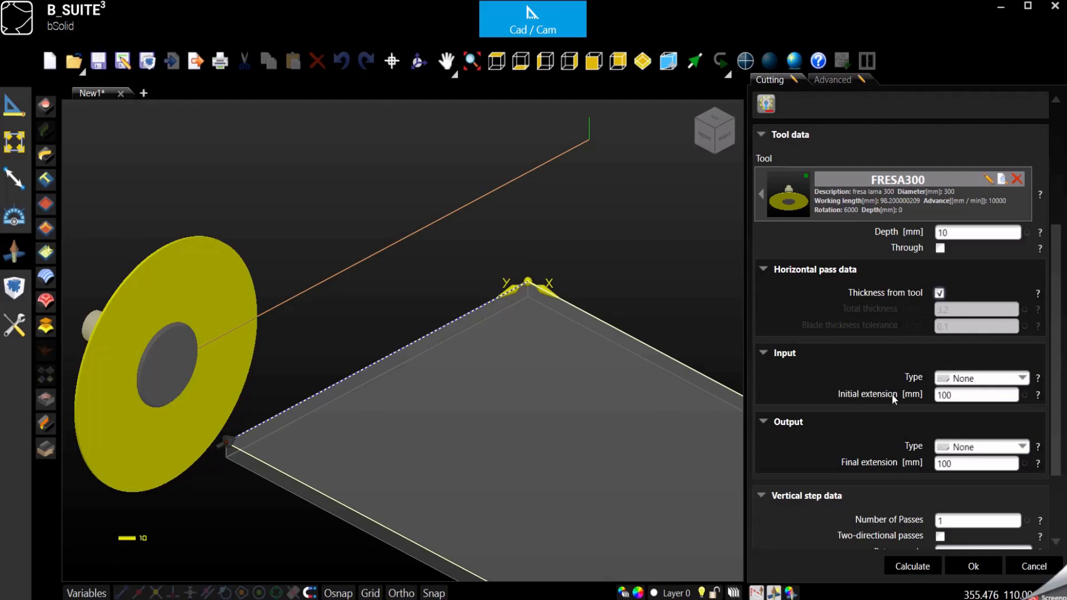
{"action": "scroll", "coordinate": [884, 351], "scroll_direction": "down", "scroll_amount": 3}
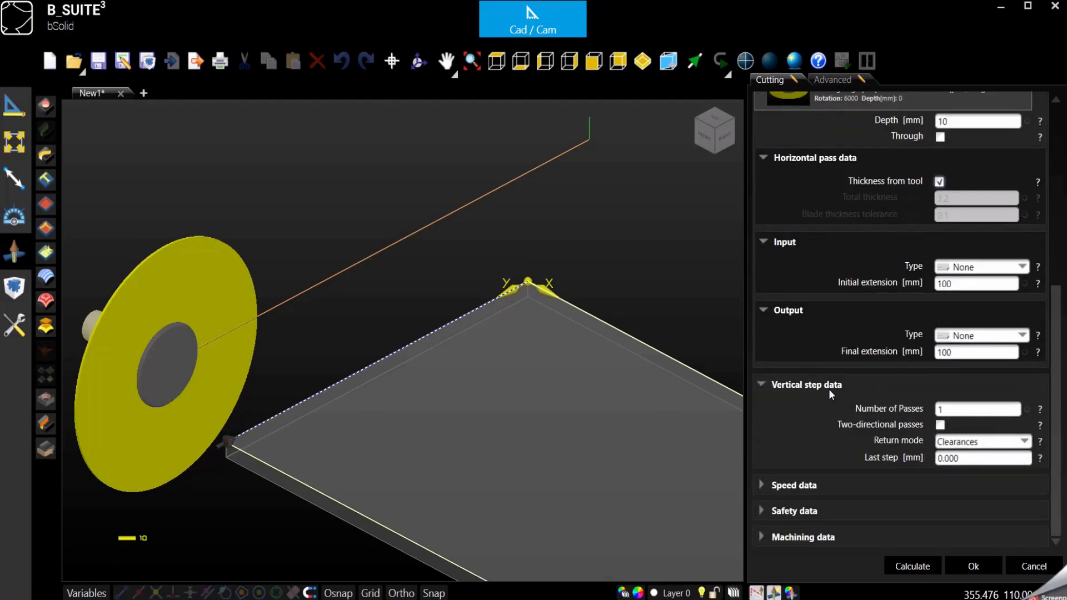
{"action": "scroll", "coordinate": [353, 250], "scroll_direction": "down", "scroll_amount": 3}
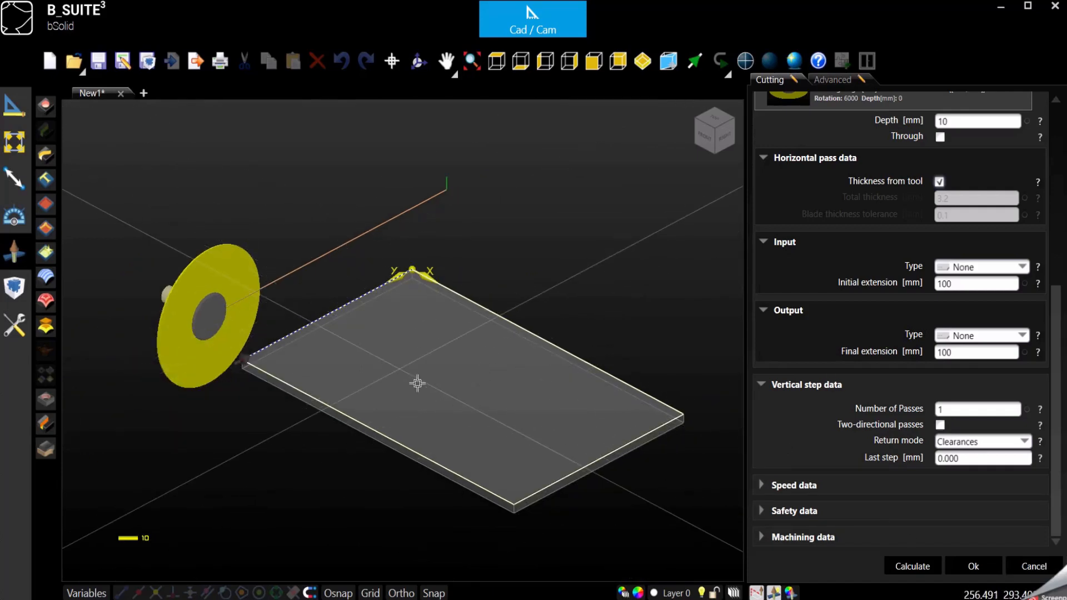
{"action": "left_click", "coordinate": [974, 567]}
{"action": "left_click", "coordinate": [851, 265]}
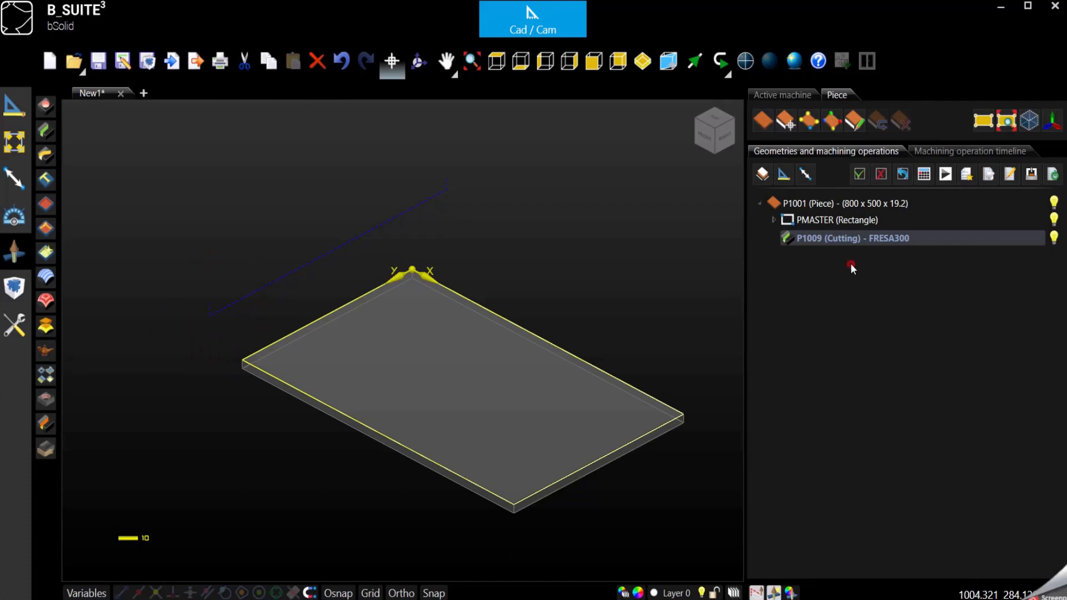
{"action": "left_click", "coordinate": [565, 267]}
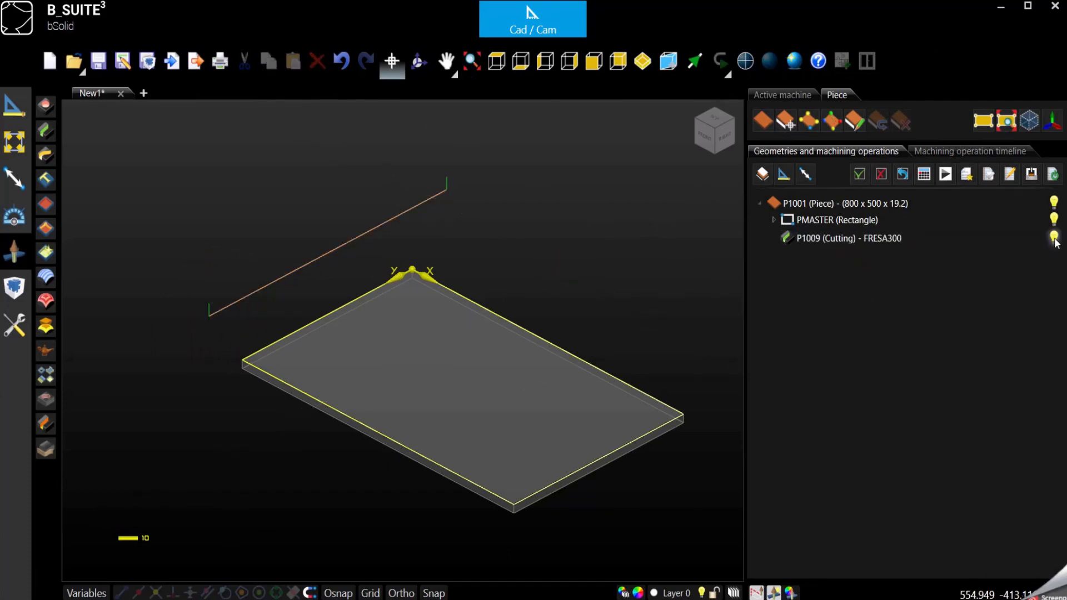
{"action": "left_click", "coordinate": [1053, 238]}
{"action": "left_click", "coordinate": [812, 342]}
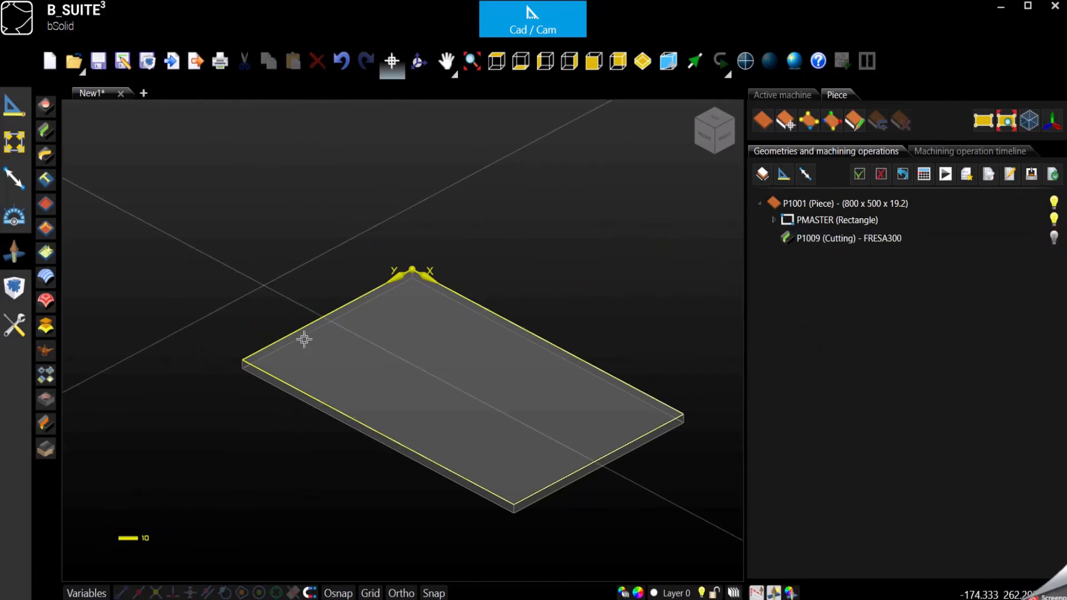
{"action": "left_click", "coordinate": [883, 237]}
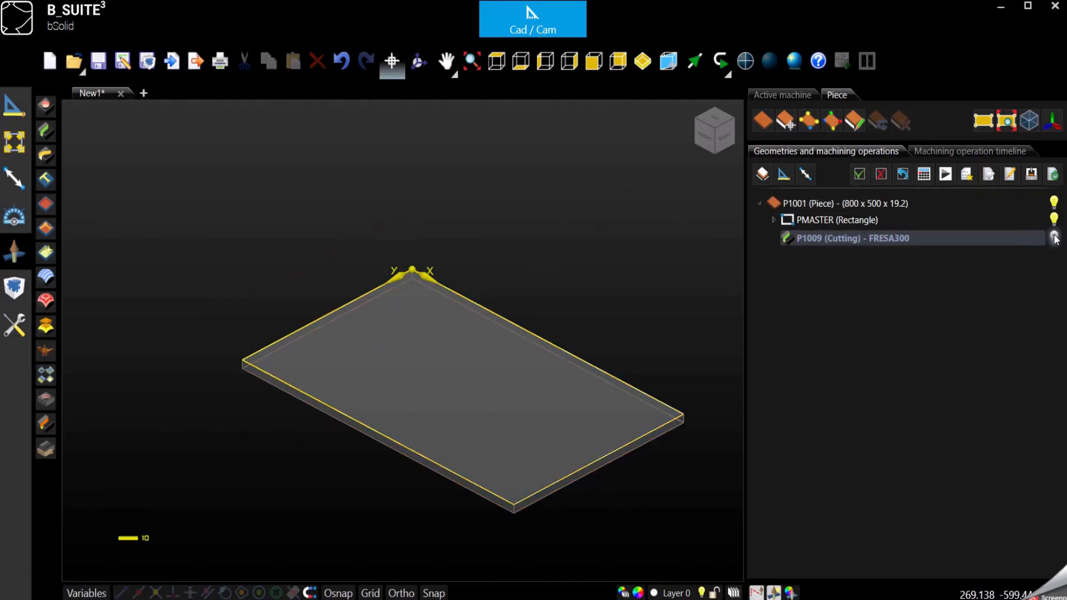
{"action": "left_click", "coordinate": [868, 240]}
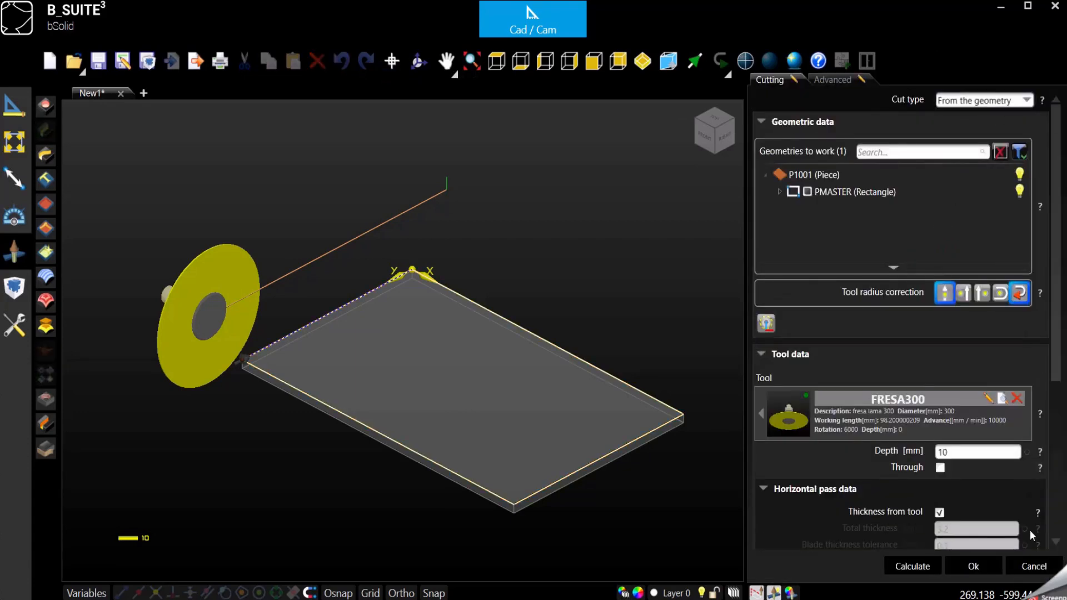
{"action": "left_click", "coordinate": [1033, 566]}
{"action": "left_click", "coordinate": [600, 298]}
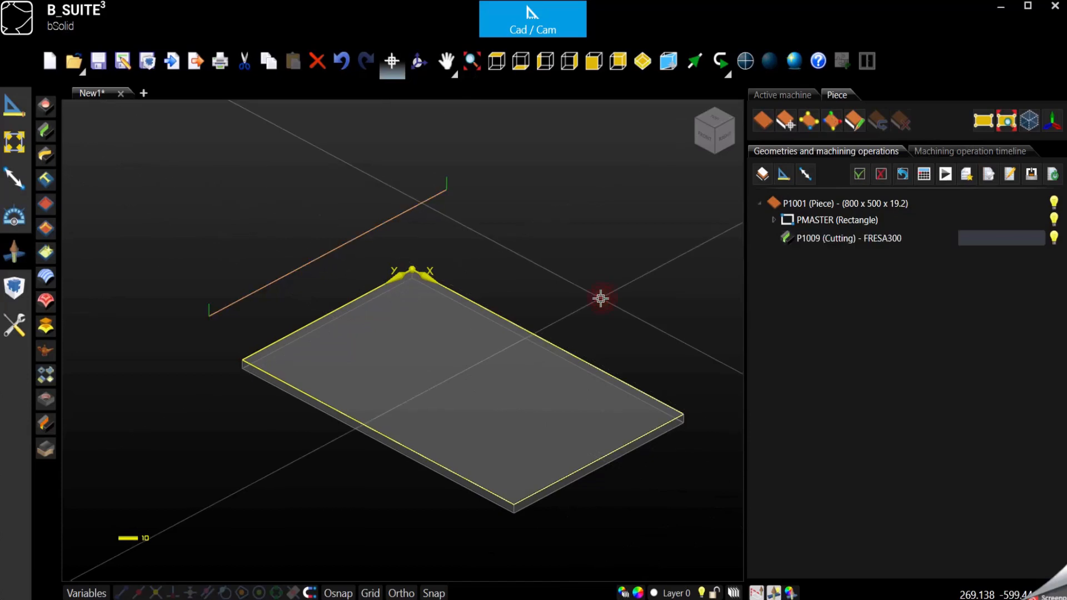
Draw line P1010 between two picked points across the middle of the panel
{"action": "left_click", "coordinate": [21, 113]}
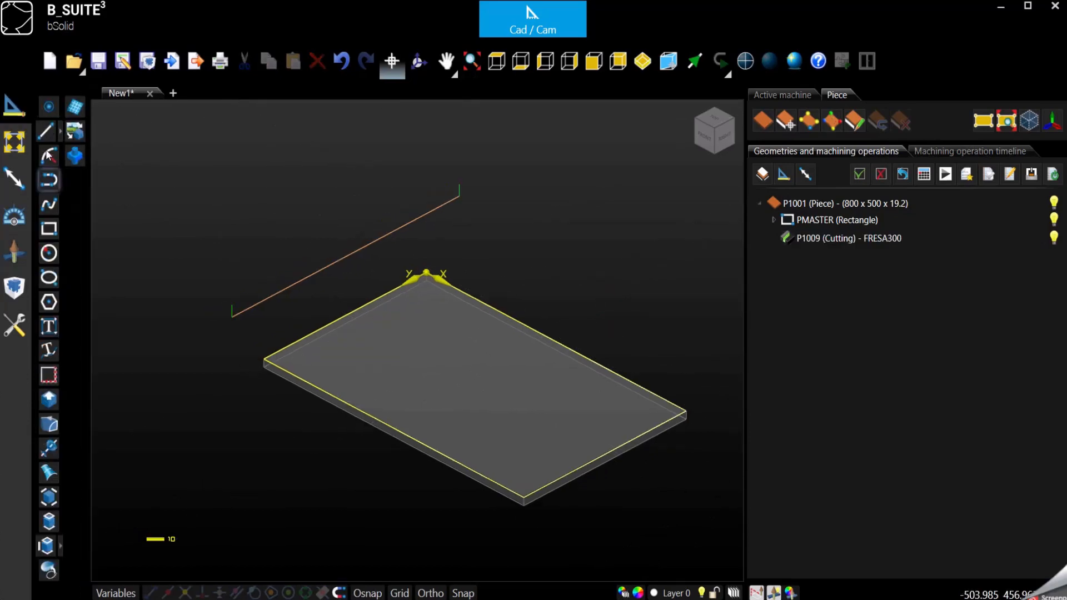
{"action": "left_click", "coordinate": [46, 133]}
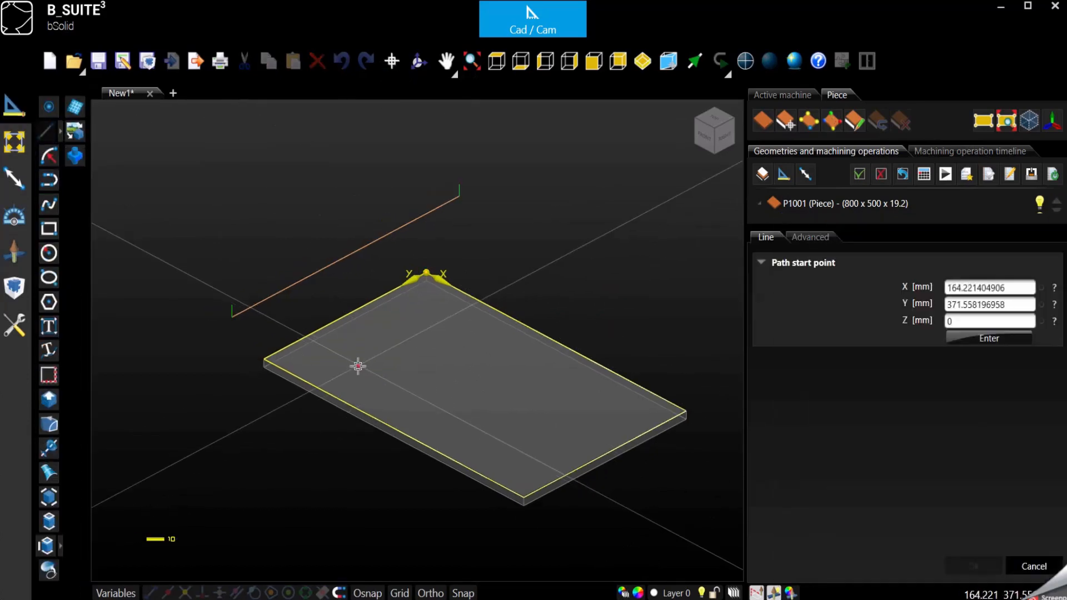
{"action": "left_click", "coordinate": [350, 371]}
{"action": "left_click", "coordinate": [562, 380]}
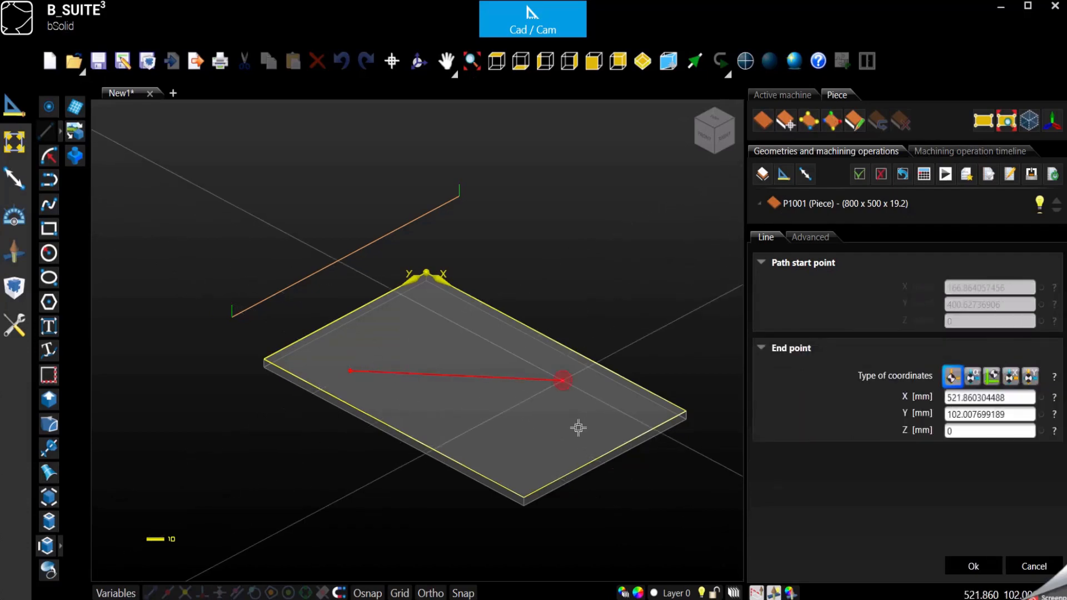
{"action": "left_click", "coordinate": [1028, 565]}
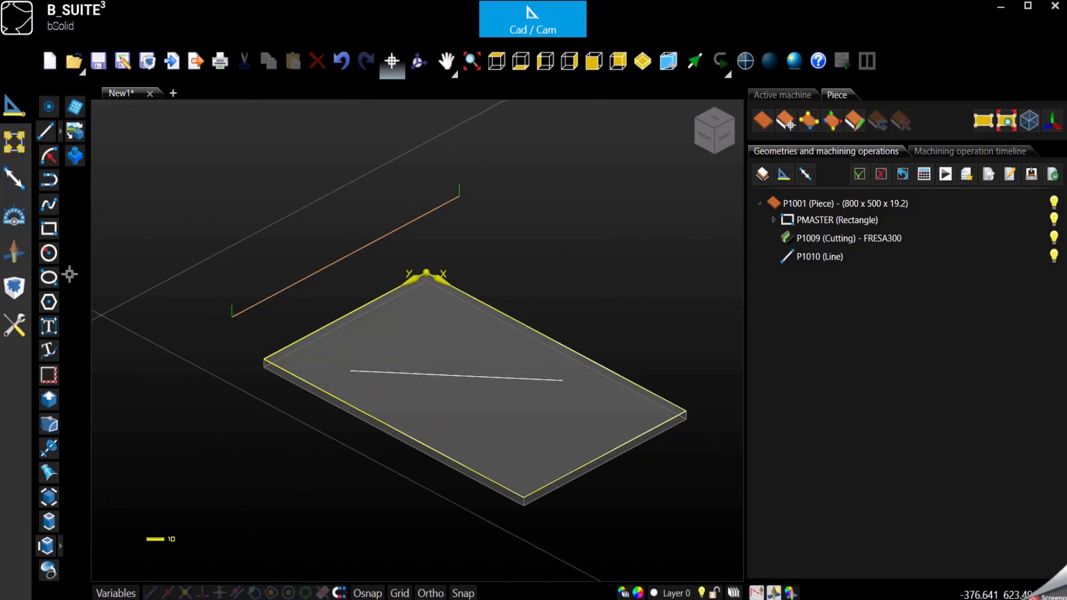
{"action": "left_click", "coordinate": [887, 243]}
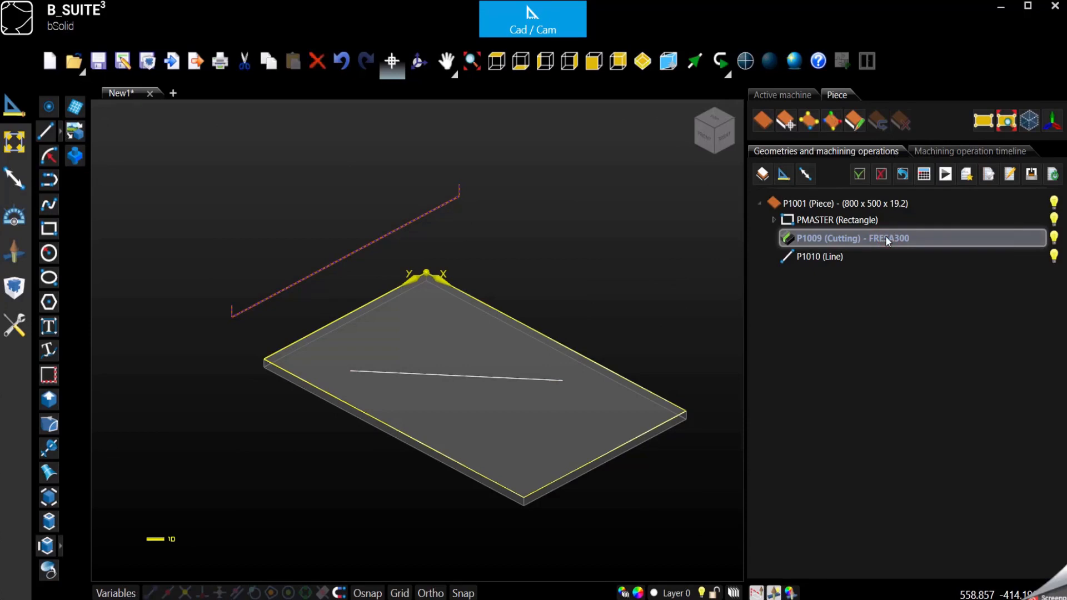
Hide the original P1009 toolpath and open the copied P1009 cut's Cutting panel
{"action": "double_click", "coordinate": [888, 241]}
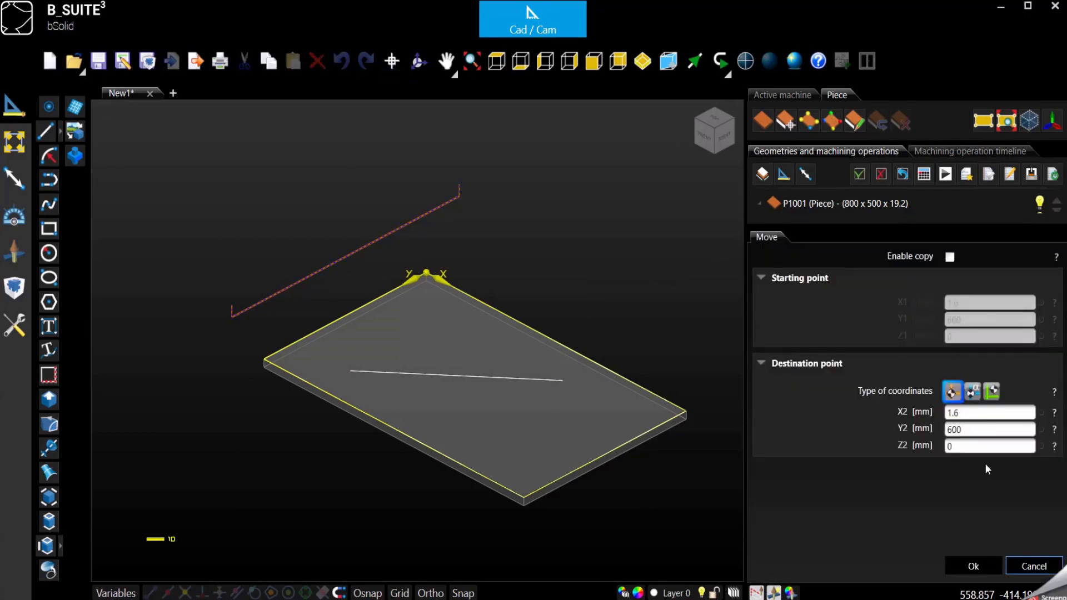
{"action": "left_click", "coordinate": [1034, 566]}
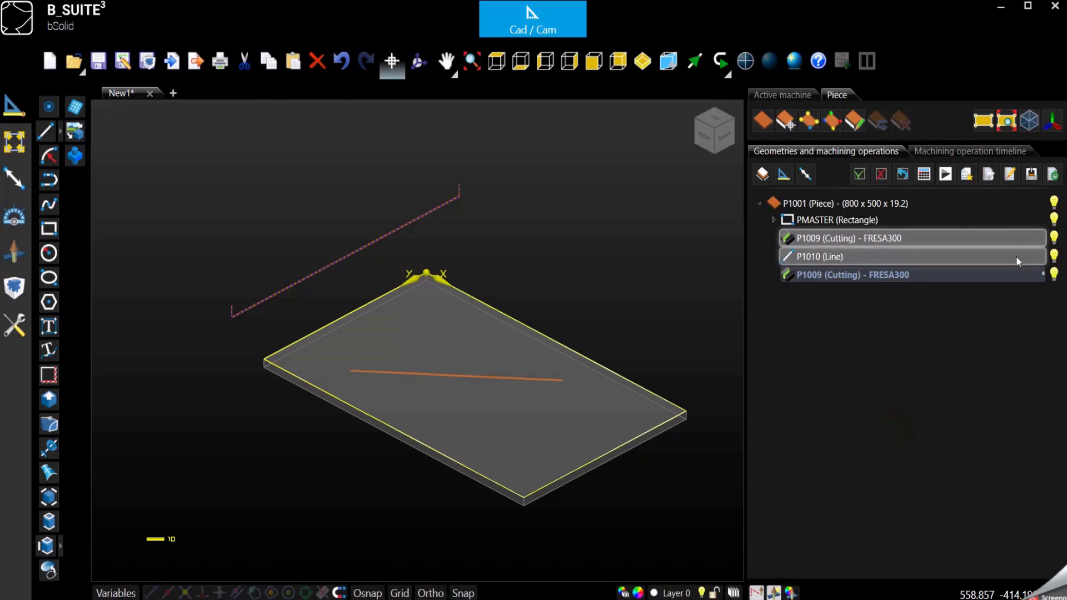
{"action": "left_click", "coordinate": [1054, 238]}
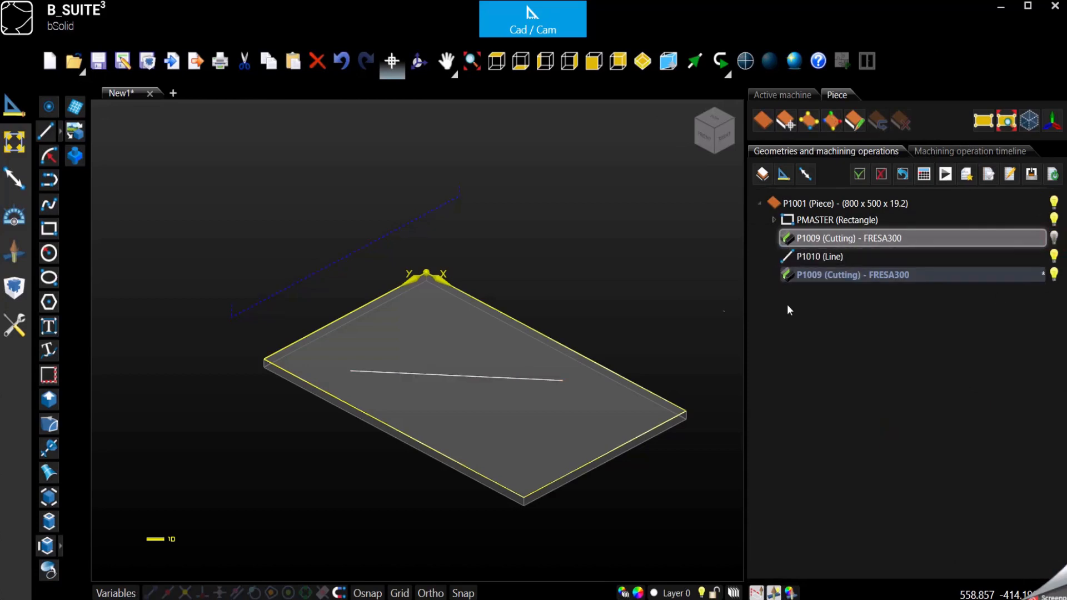
{"action": "left_click", "coordinate": [848, 280]}
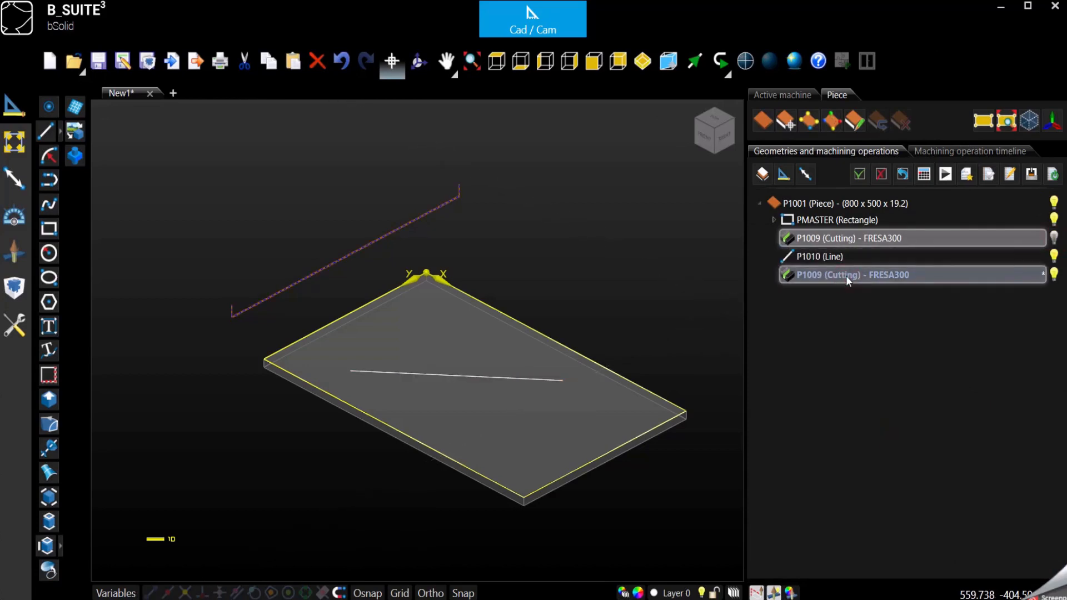
{"action": "double_click", "coordinate": [846, 275]}
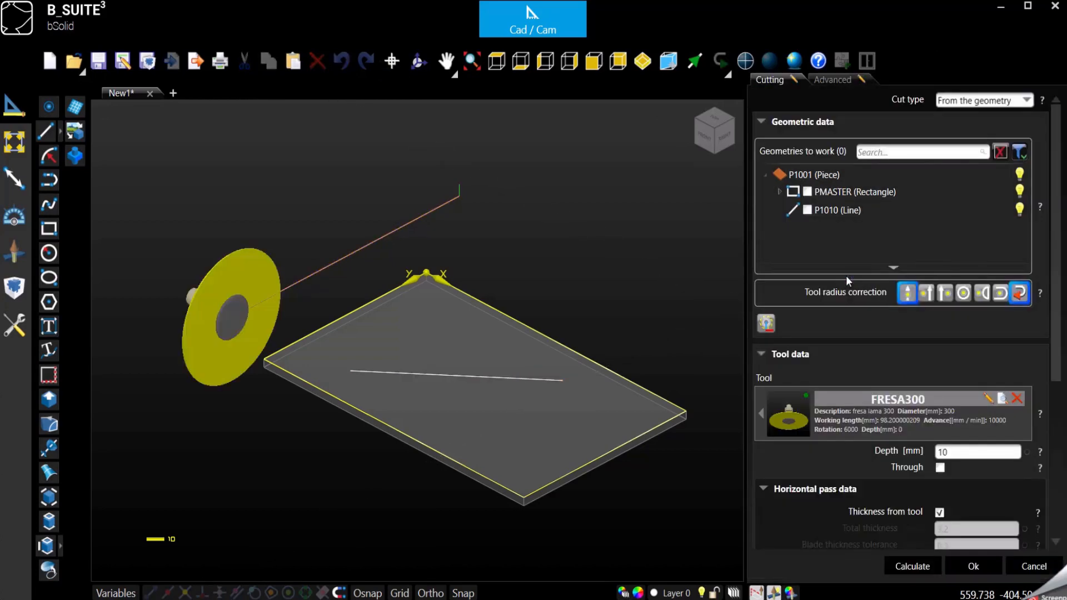
Choose line P1010 as the second FRESA300 cut's geometry and view the panel from the top
{"action": "left_click", "coordinate": [806, 212]}
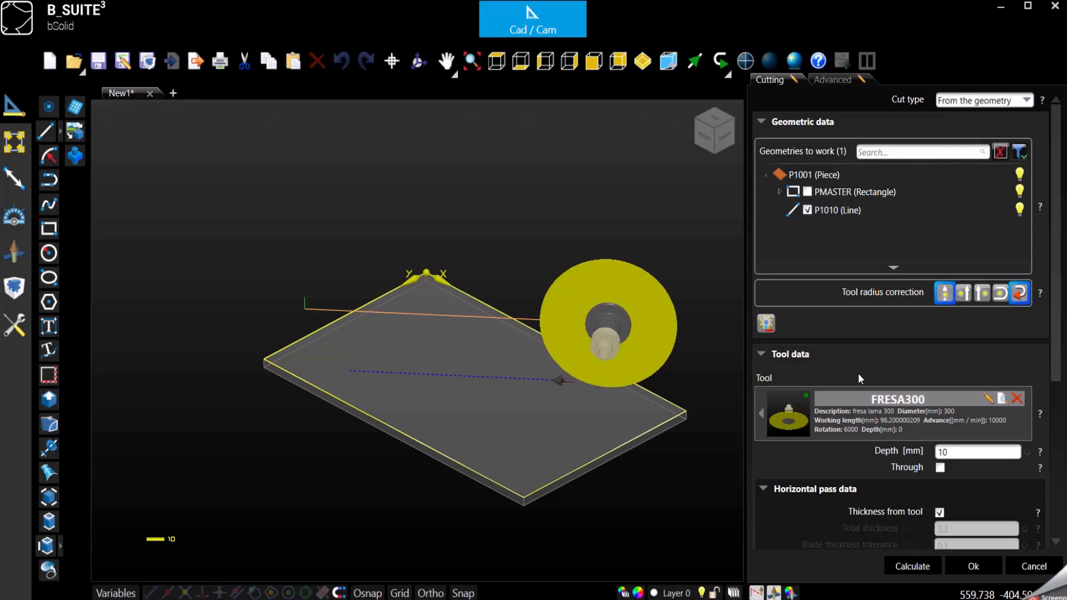
{"action": "scroll", "coordinate": [859, 378], "scroll_direction": "down", "scroll_amount": 5}
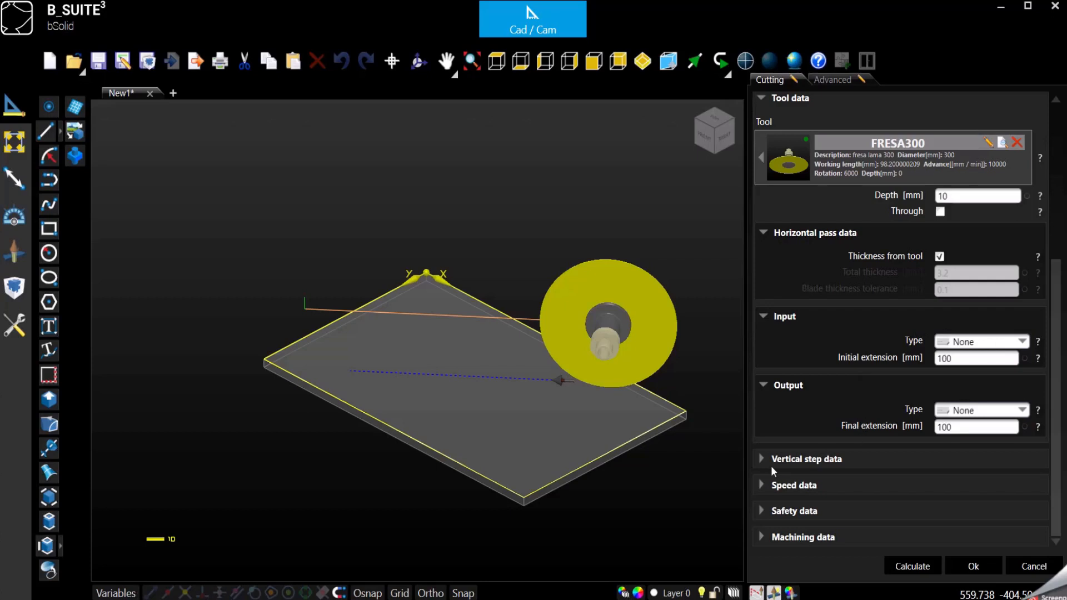
{"action": "left_click", "coordinate": [496, 61]}
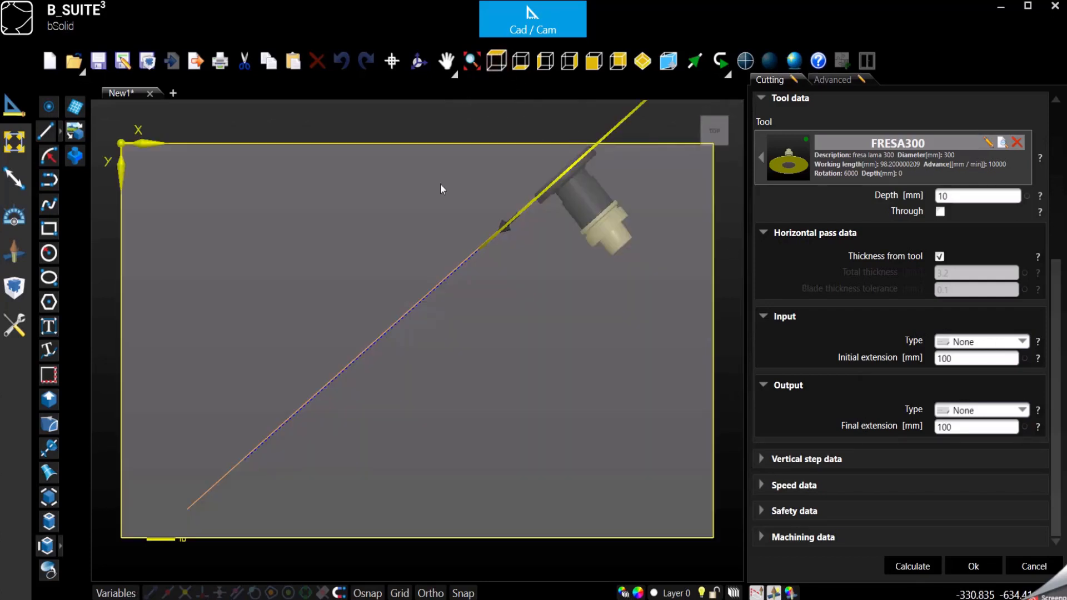
{"action": "scroll", "coordinate": [511, 172], "scroll_direction": "down", "scroll_amount": 3}
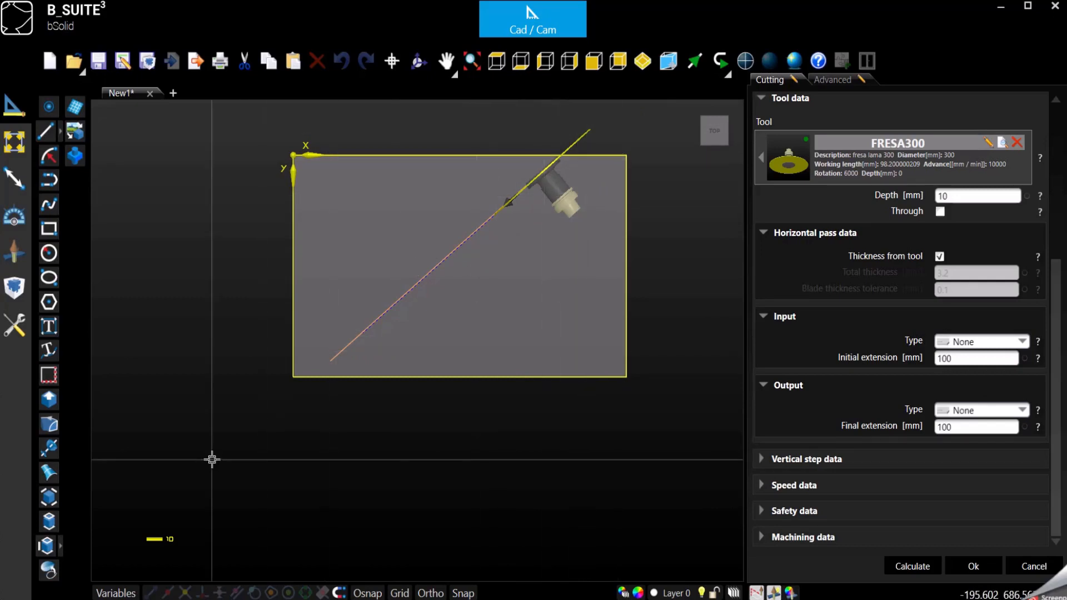
Set both the initial and final extensions to 200 mm and confirm the cut
{"action": "left_click", "coordinate": [978, 364]}
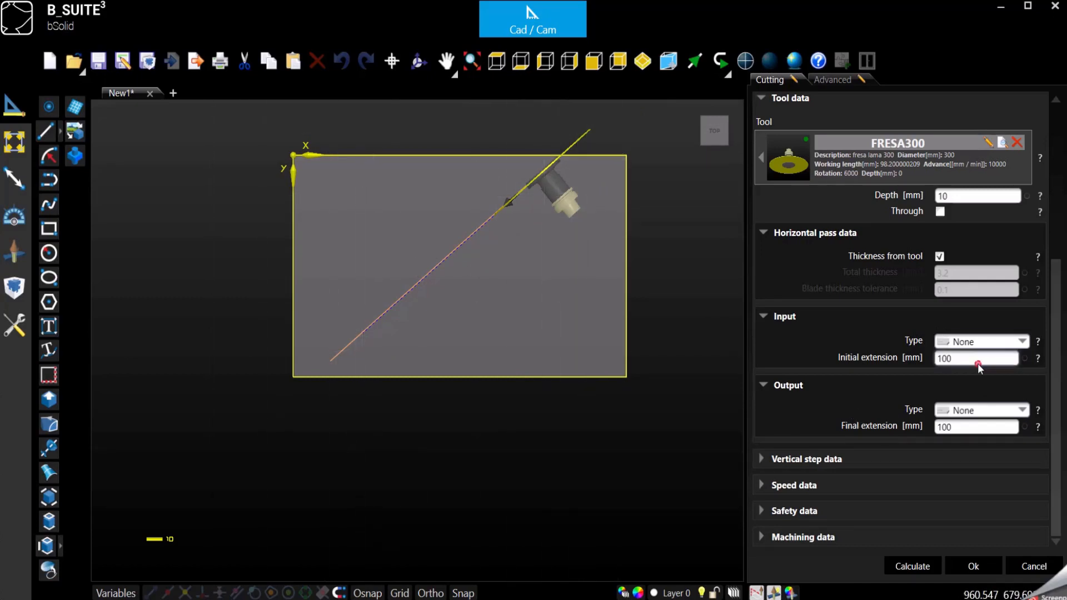
{"action": "double_click", "coordinate": [978, 364]}
{"action": "type", "text": "200"}
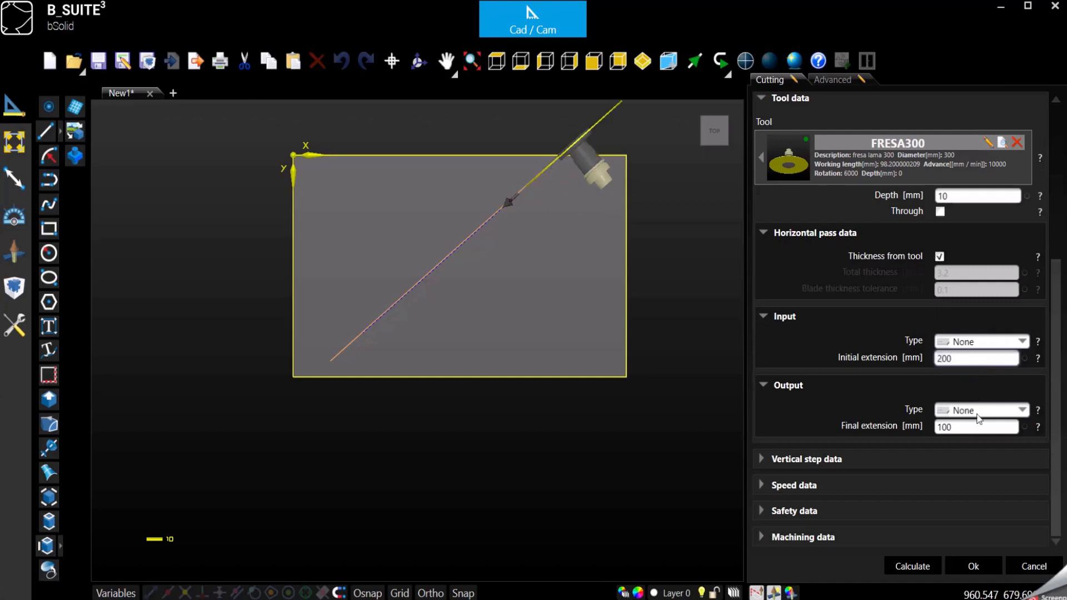
{"action": "left_click", "coordinate": [964, 428]}
{"action": "double_click", "coordinate": [964, 428]}
{"action": "type", "text": "200"}
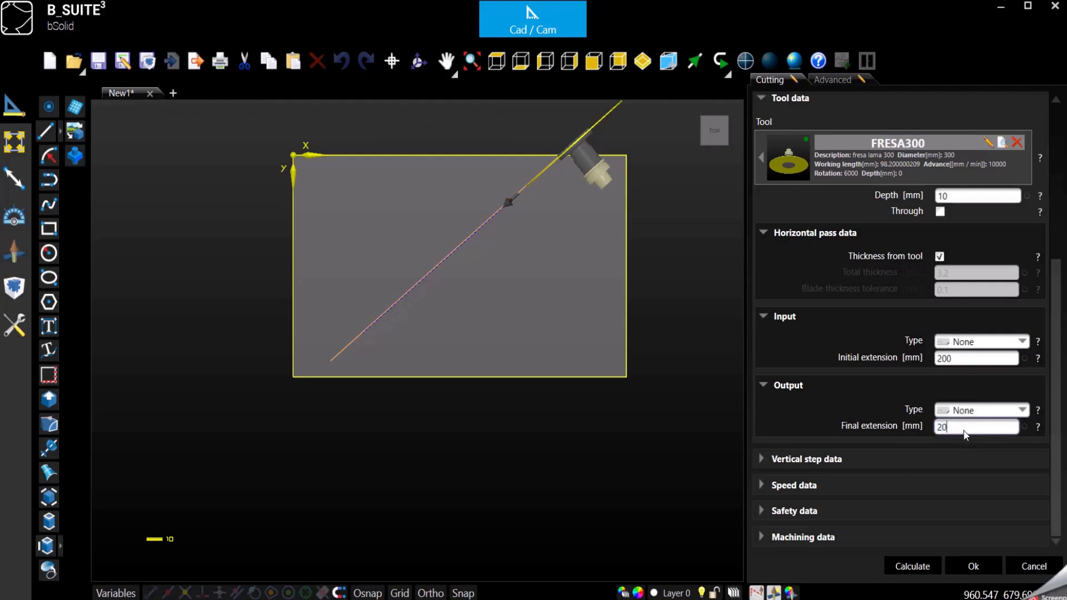
{"action": "double_click", "coordinate": [965, 359]}
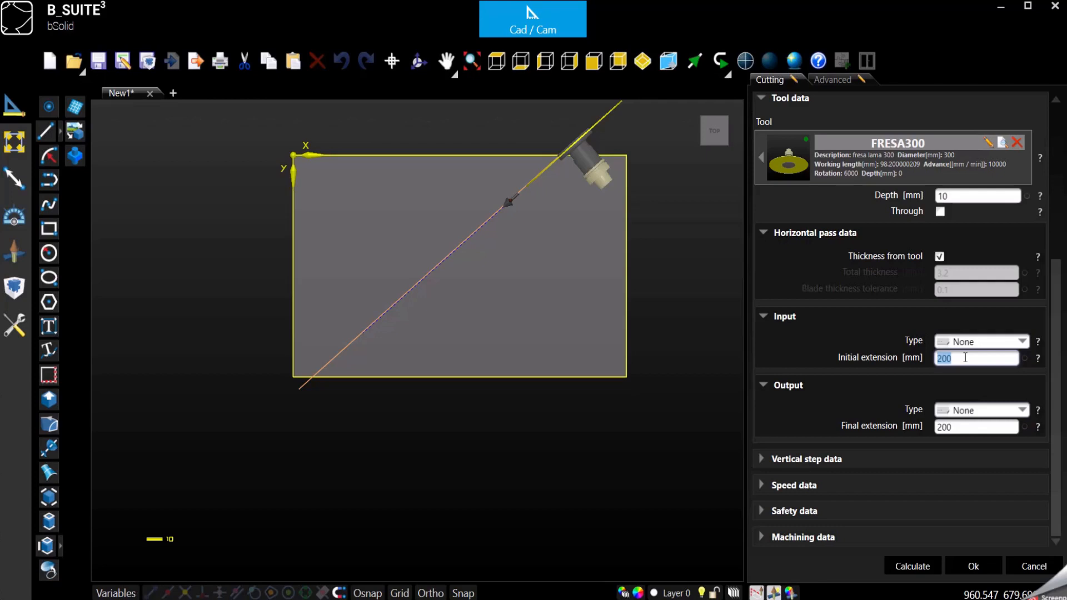
{"action": "left_click", "coordinate": [887, 404]}
{"action": "left_click", "coordinate": [760, 459]}
{"action": "left_click", "coordinate": [974, 567]}
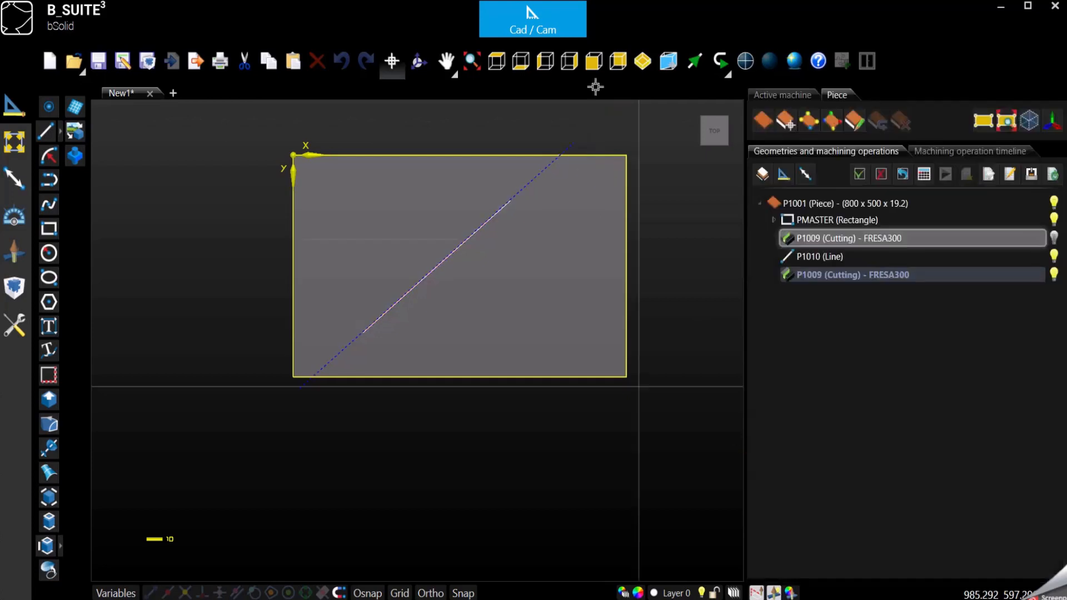
{"action": "left_click", "coordinate": [643, 61]}
{"action": "left_click", "coordinate": [592, 222]}
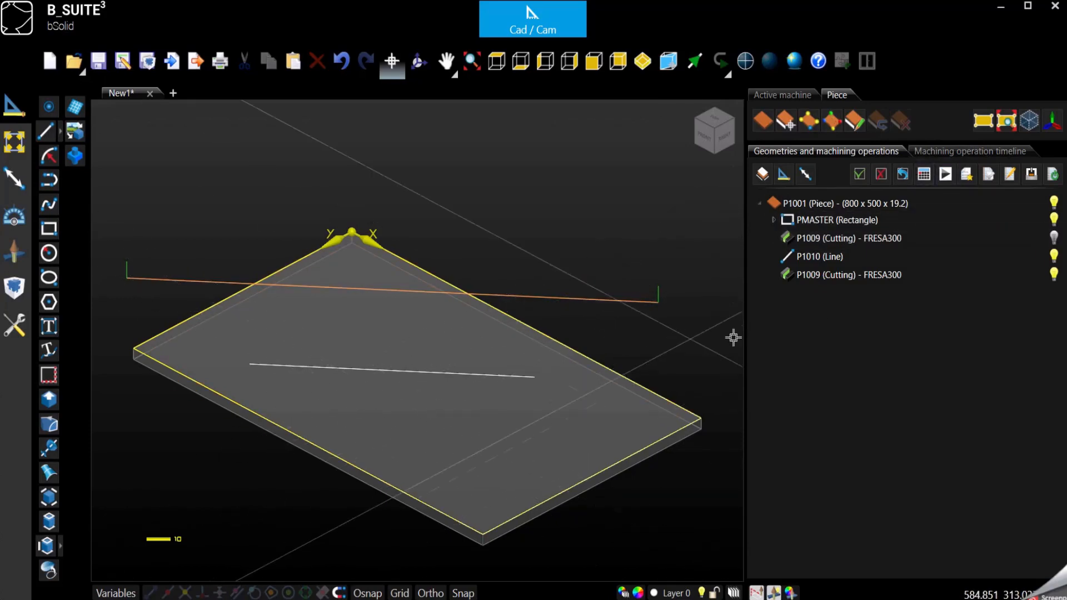
{"action": "left_click", "coordinate": [946, 175]}
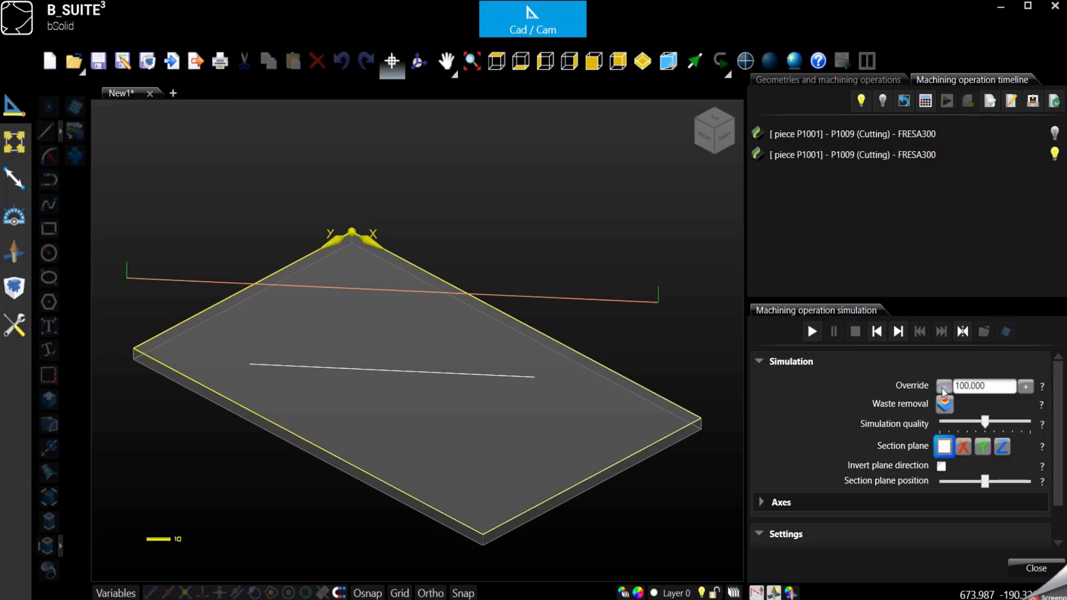
{"action": "double_click", "coordinate": [960, 389]}
{"action": "type", "text": "0.1"}
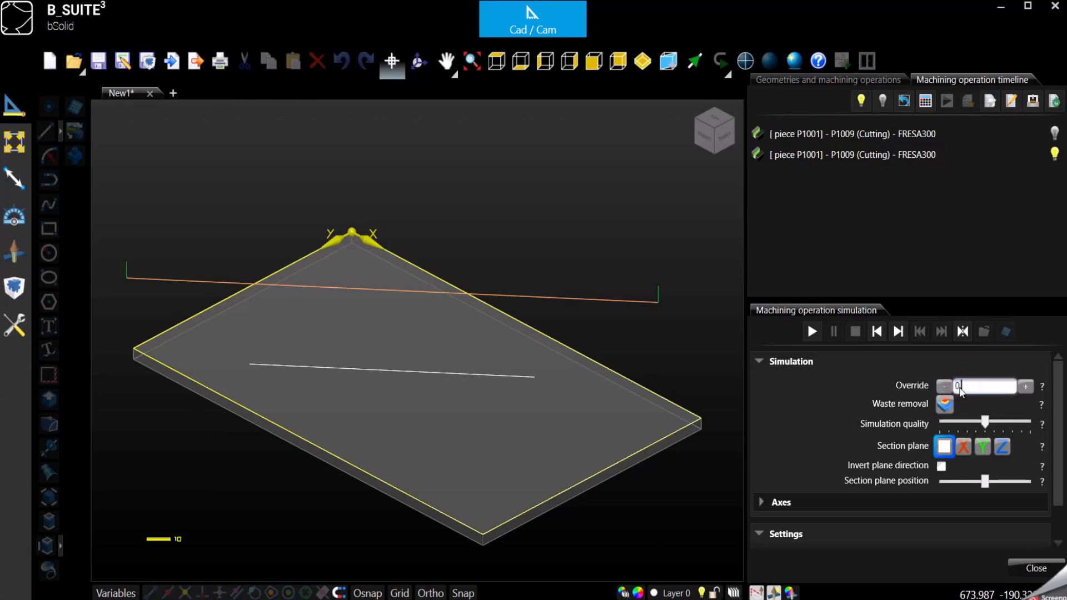
{"action": "left_click", "coordinate": [805, 332]}
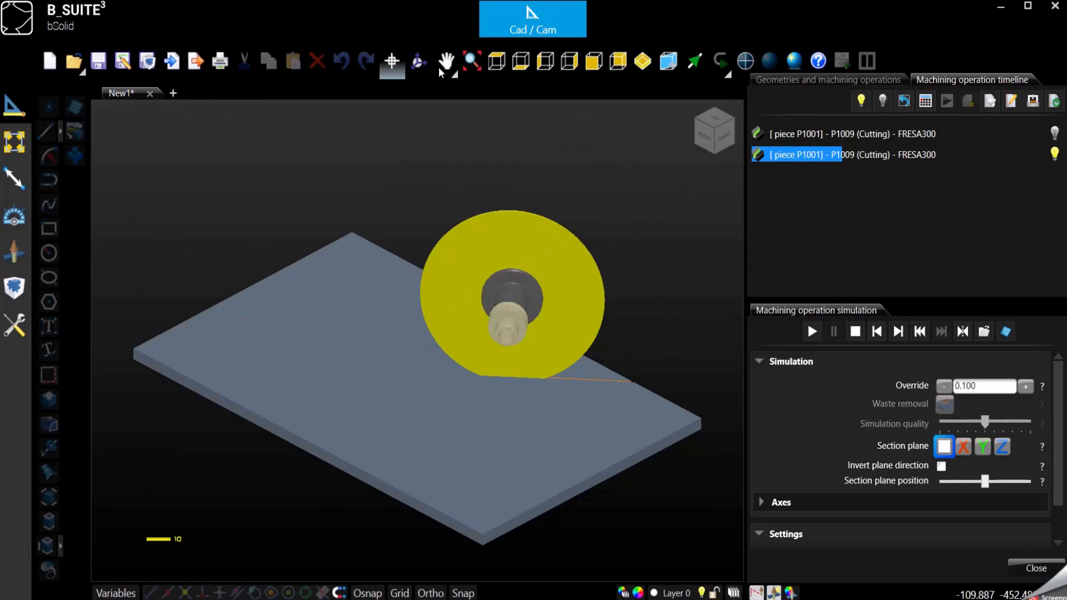
{"action": "left_click", "coordinate": [419, 60]}
{"action": "left_click_drag", "start_coordinate": [490, 468], "coordinate": [424, 368]}
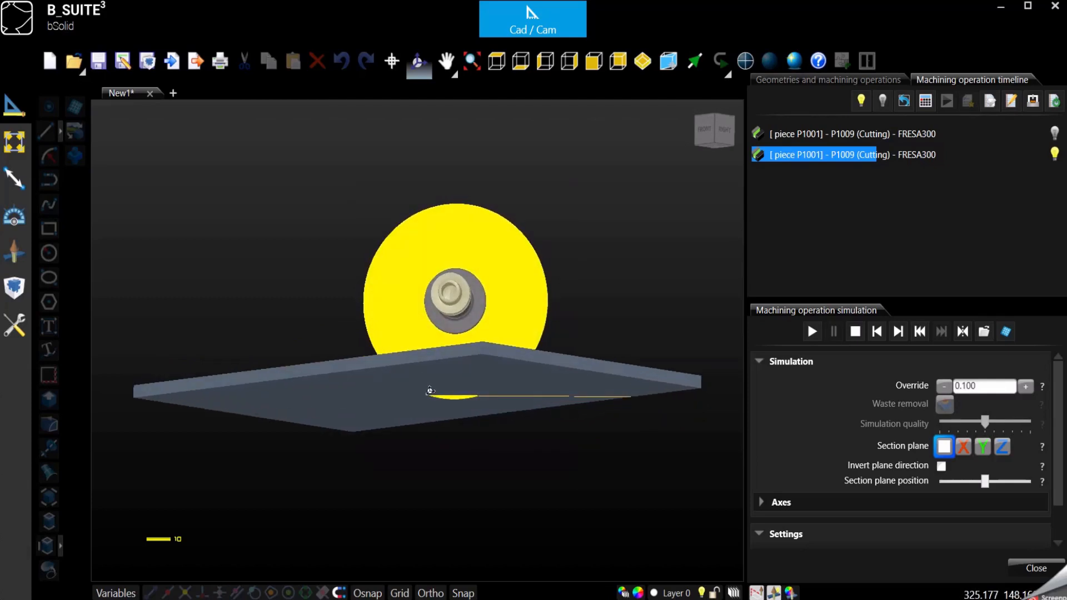
{"action": "left_click_drag", "start_coordinate": [430, 391], "coordinate": [443, 416]}
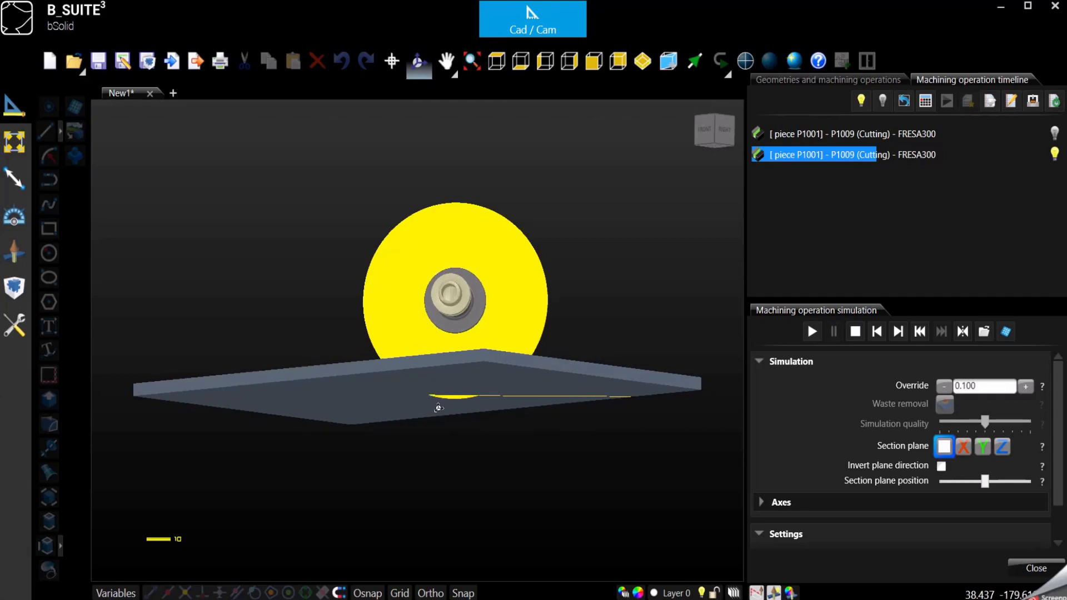
{"action": "scroll", "coordinate": [438, 405], "scroll_direction": "up", "scroll_amount": 4}
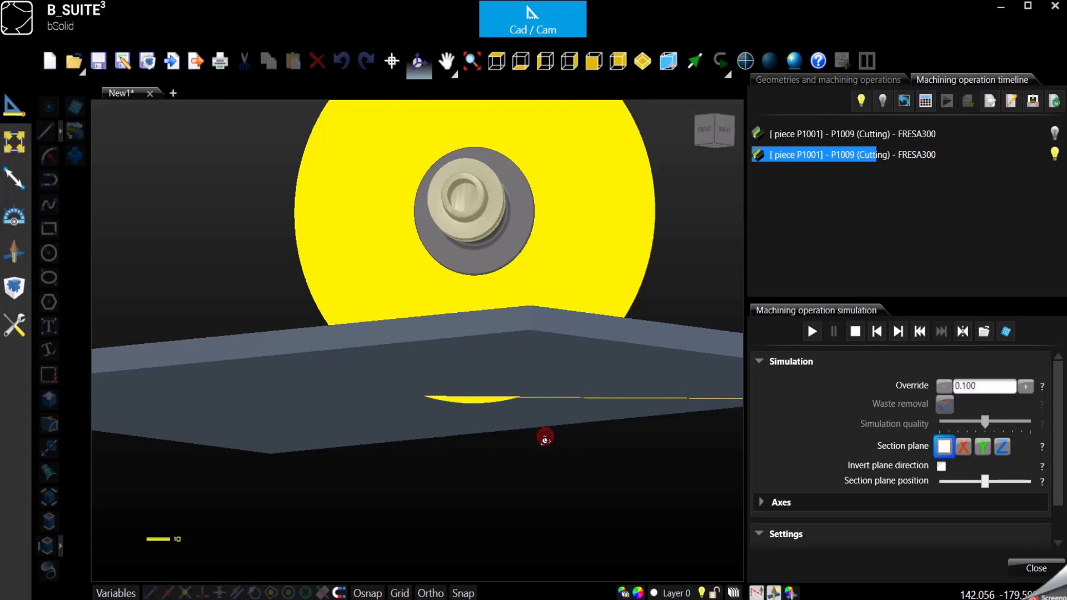
{"action": "left_click_drag", "start_coordinate": [545, 436], "coordinate": [542, 479]}
{"action": "scroll", "coordinate": [498, 367], "scroll_direction": "down", "scroll_amount": 3}
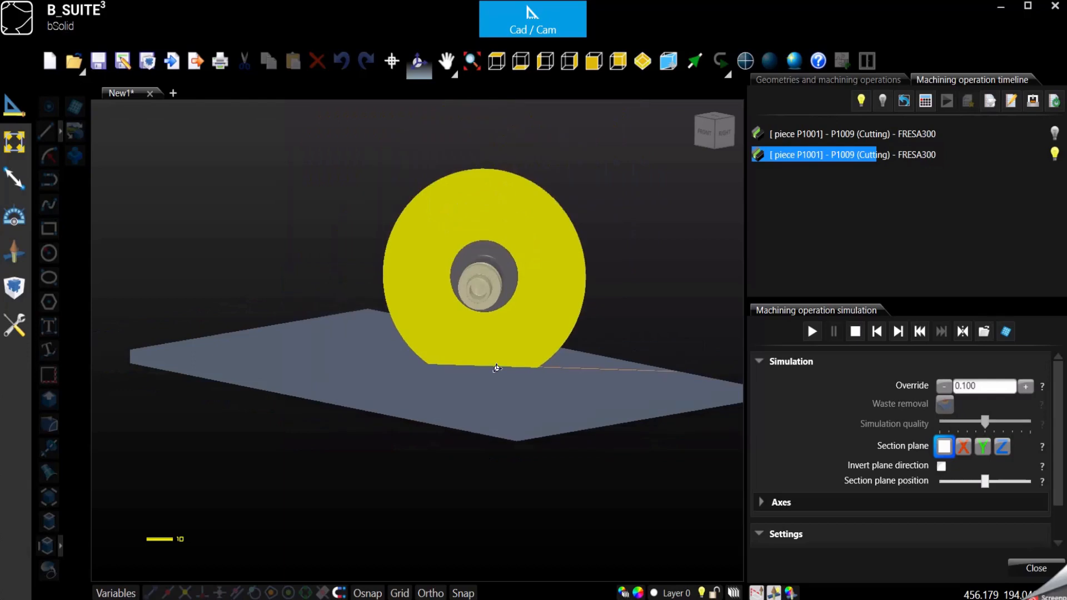
{"action": "left_click", "coordinate": [856, 332]}
{"action": "left_click", "coordinate": [1037, 568]}
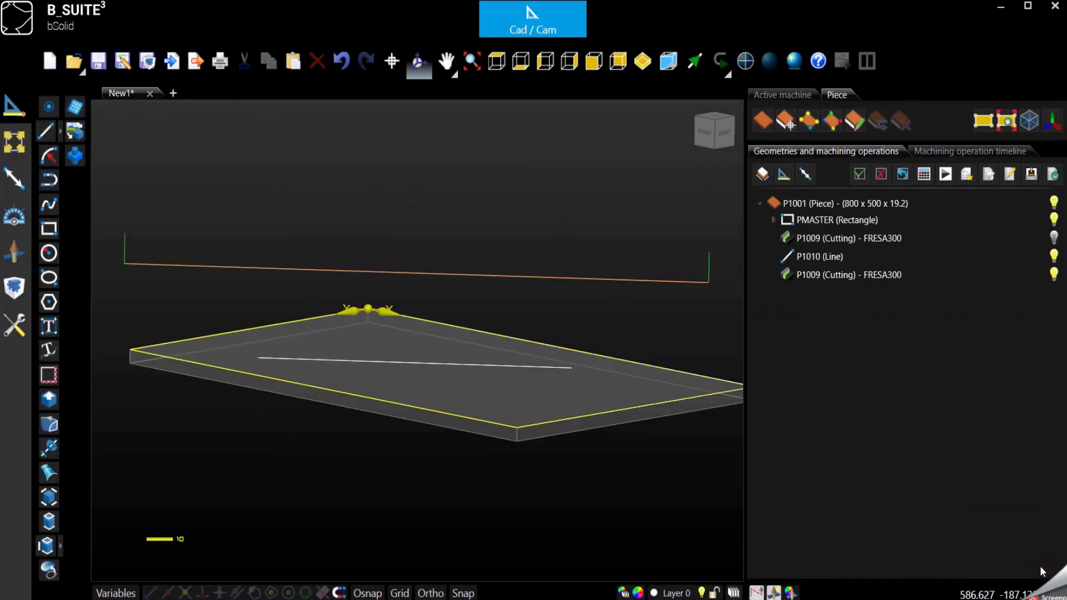
Give the second cutting operation two passes cutting in both directions, then confirm
{"action": "left_click", "coordinate": [822, 276]}
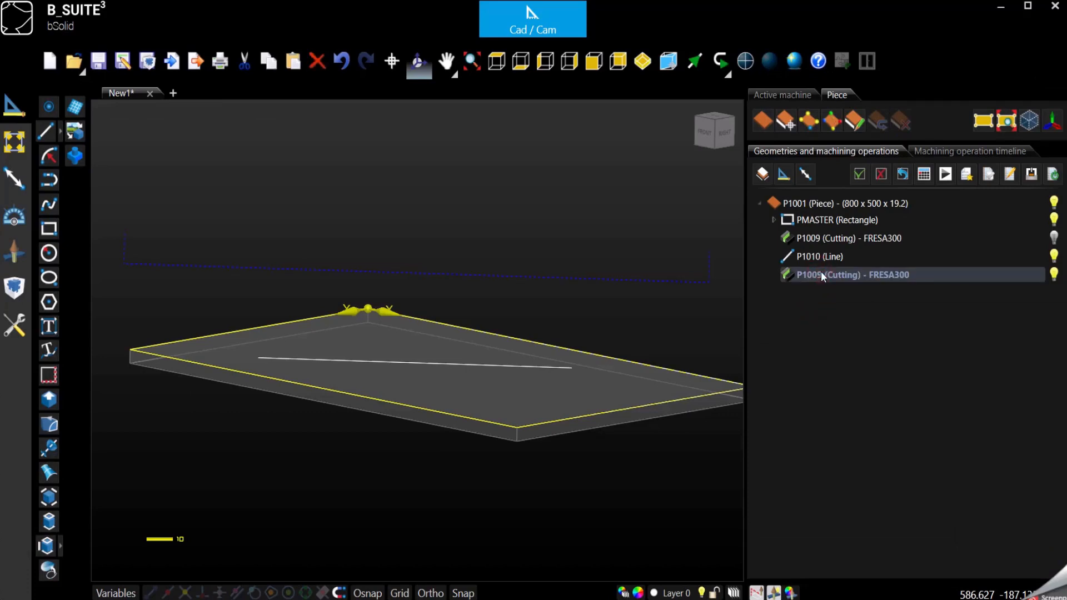
{"action": "double_click", "coordinate": [821, 275]}
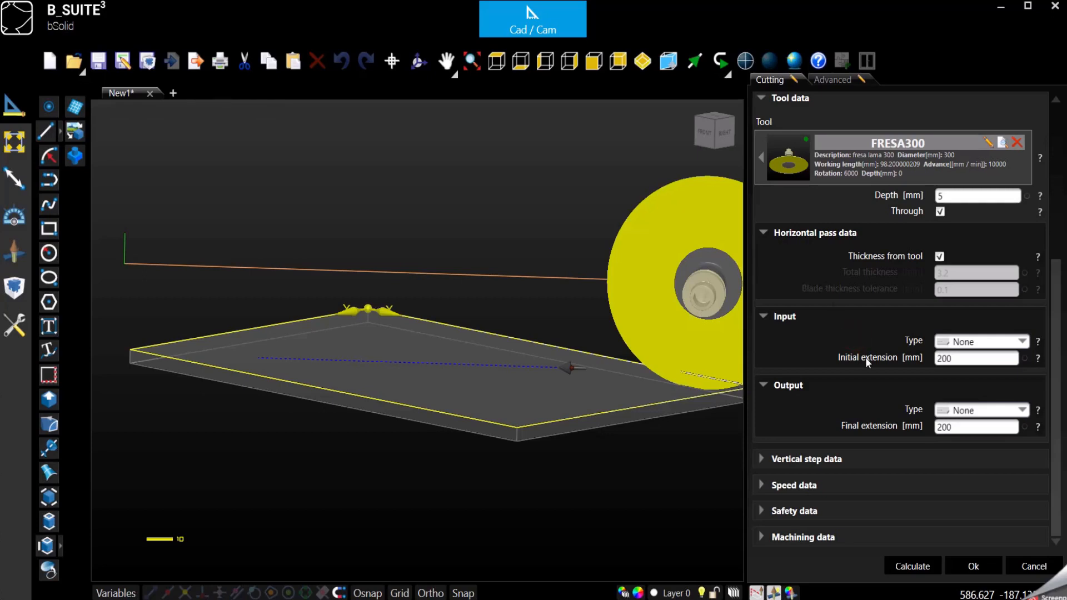
{"action": "left_click", "coordinate": [763, 460]}
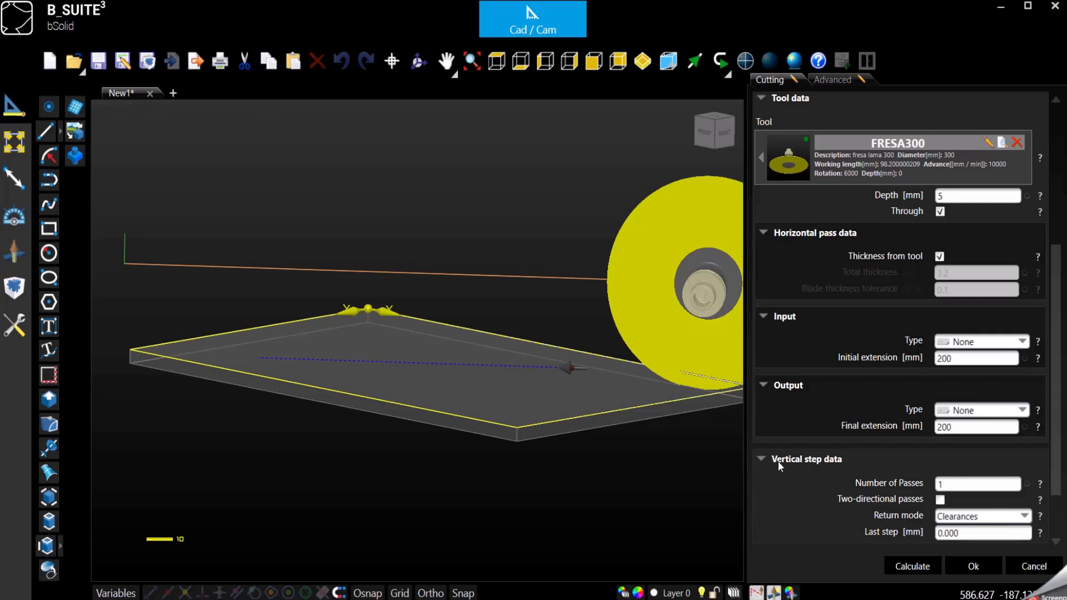
{"action": "scroll", "coordinate": [888, 475], "scroll_direction": "down", "scroll_amount": 1}
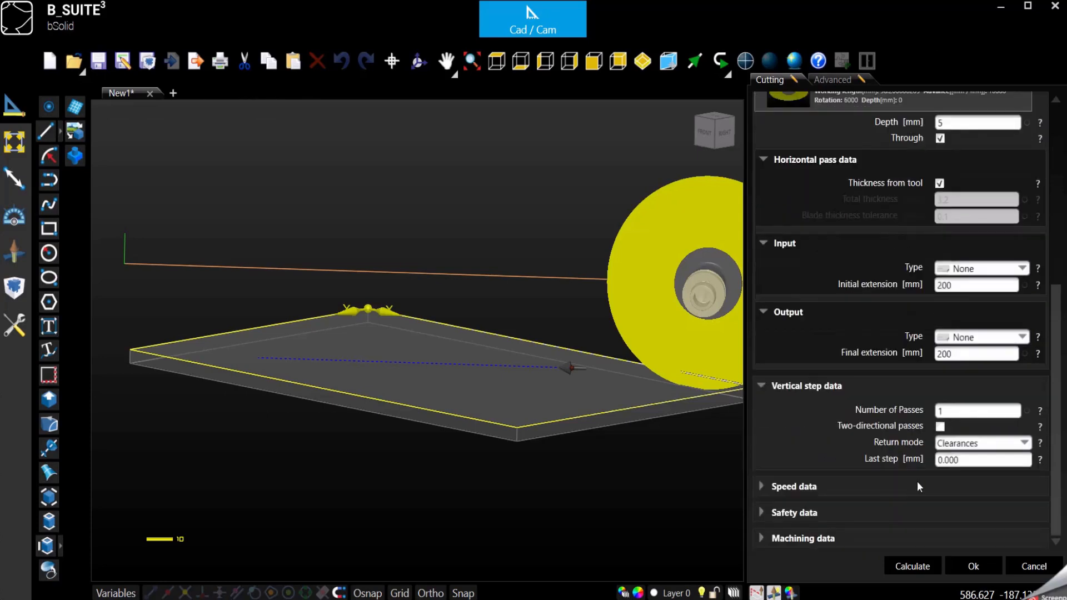
{"action": "left_click", "coordinate": [947, 411]}
{"action": "double_click", "coordinate": [948, 412]}
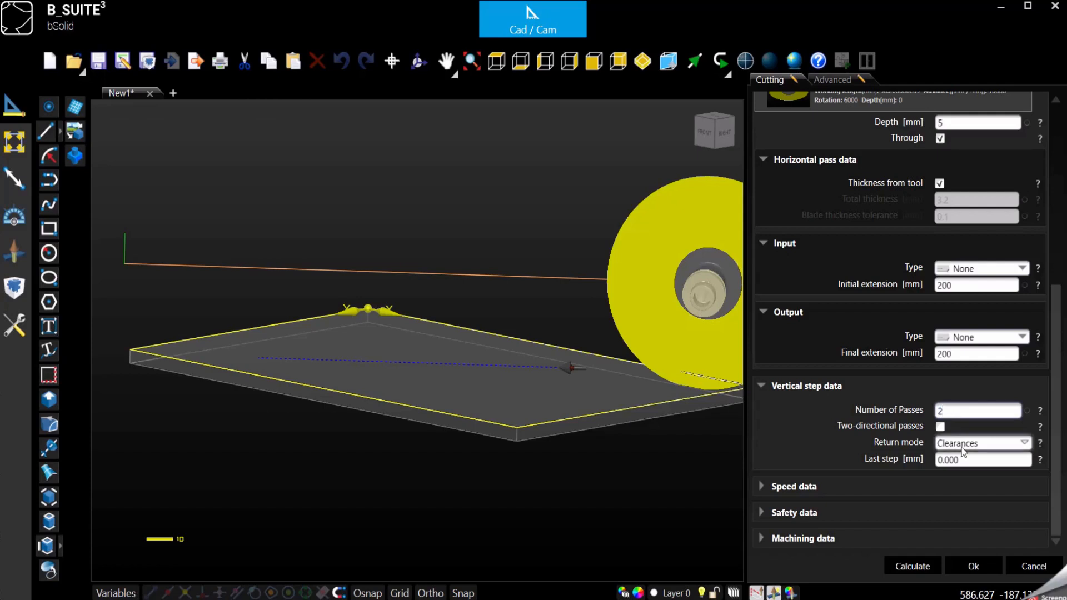
{"action": "key", "text": "Tab"}
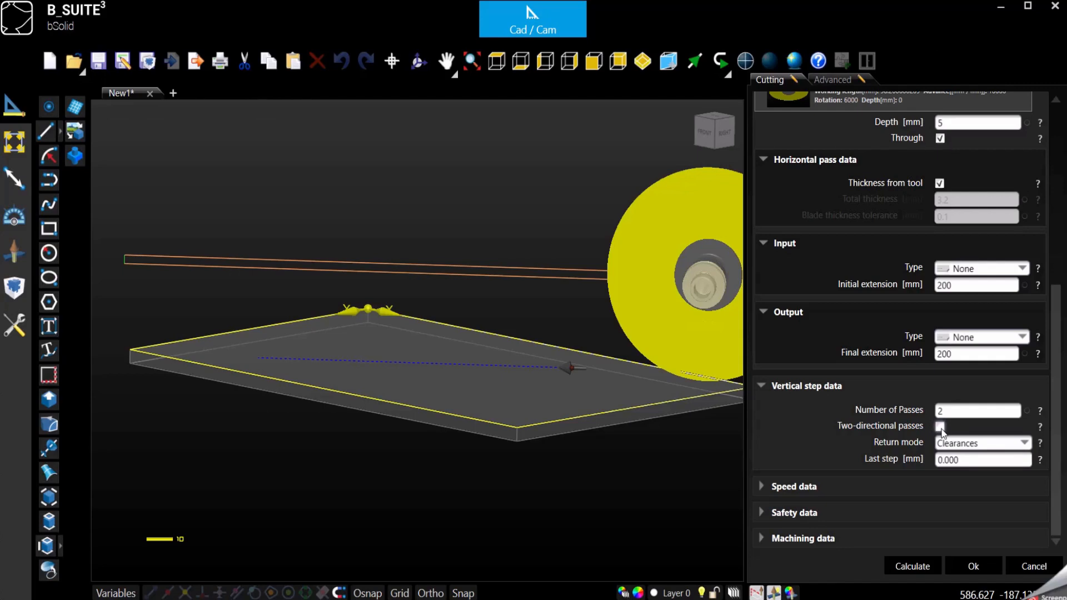
{"action": "left_click", "coordinate": [940, 426]}
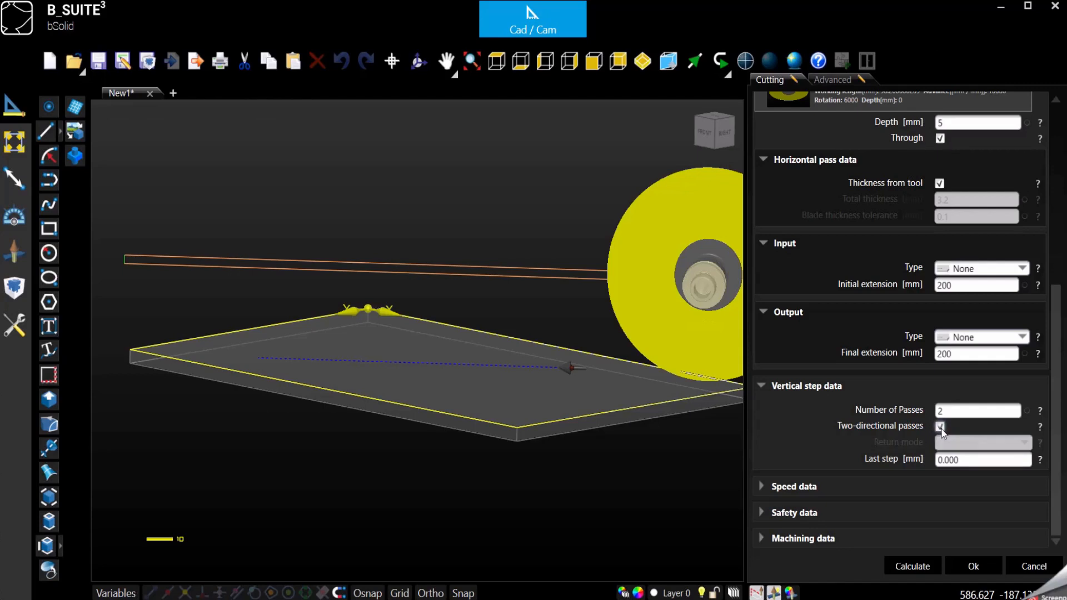
{"action": "scroll", "coordinate": [493, 288], "scroll_direction": "down", "scroll_amount": 3}
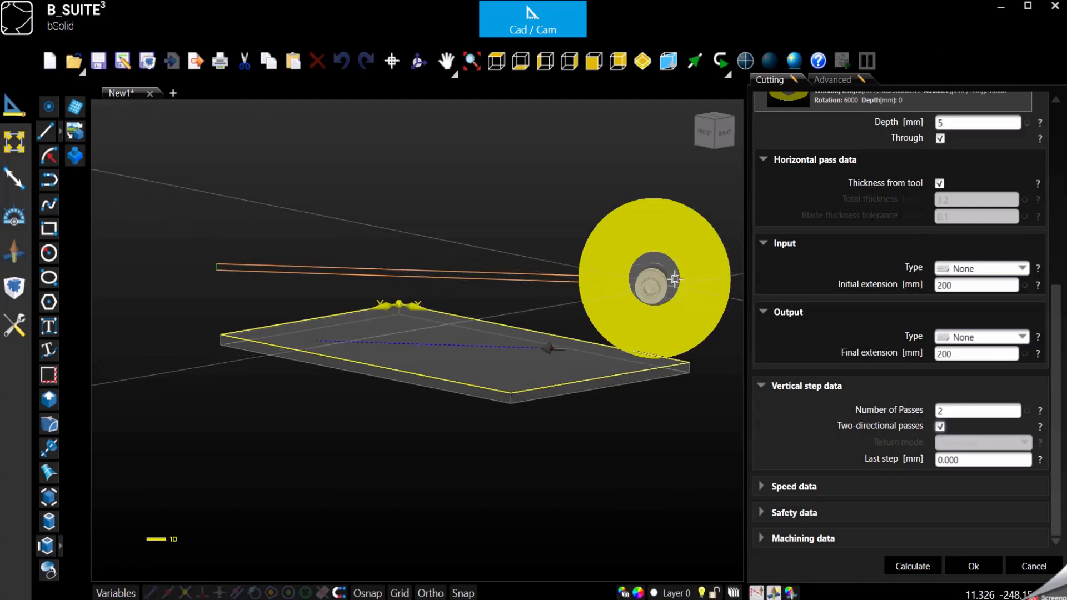
{"action": "left_click", "coordinate": [961, 566]}
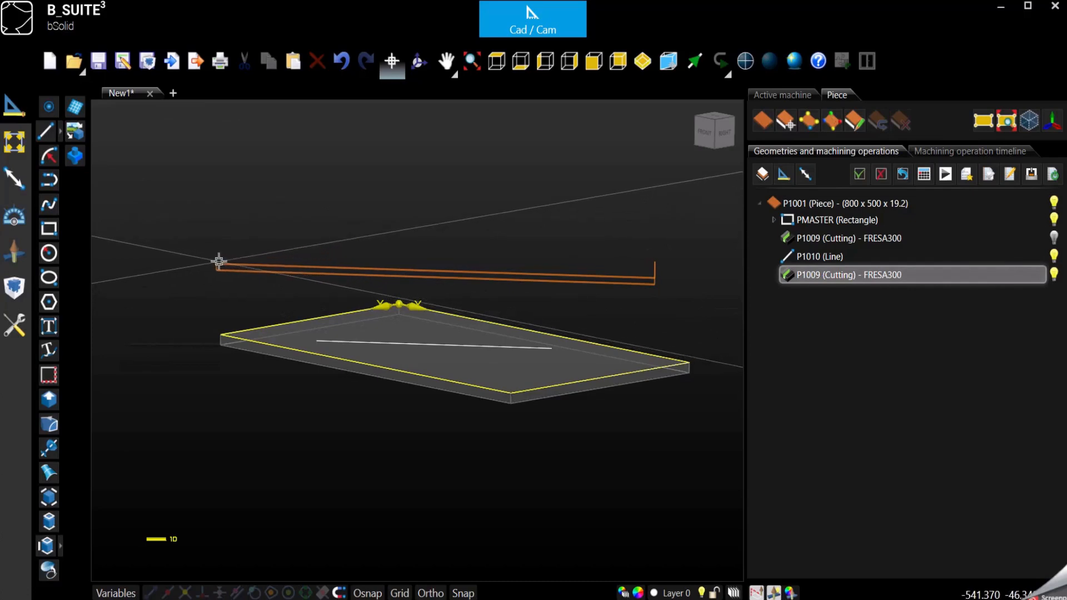
Select the second cutting operation and zoom the 3D view to see the whole panel
{"action": "scroll", "coordinate": [219, 261], "scroll_direction": "up", "scroll_amount": 2}
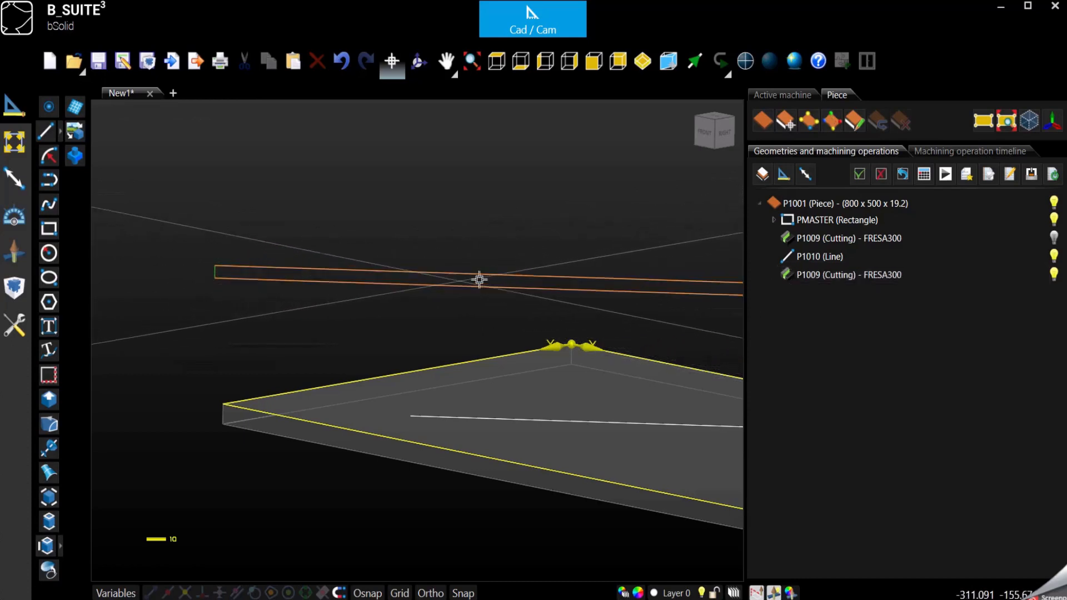
{"action": "left_click", "coordinate": [581, 290]}
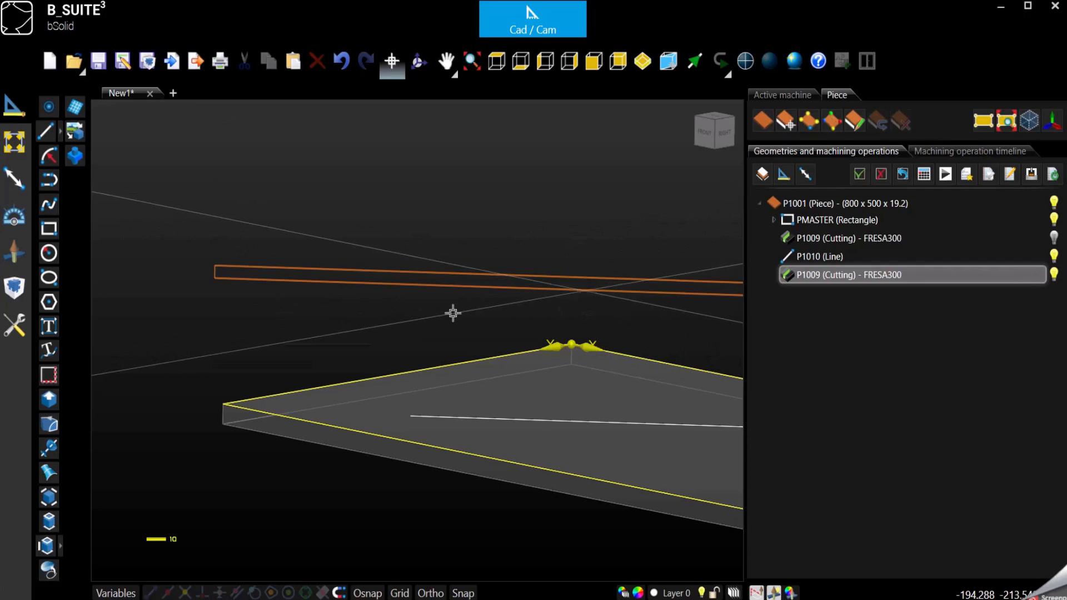
{"action": "scroll", "coordinate": [228, 333], "scroll_direction": "down", "scroll_amount": 4}
{"action": "scroll", "coordinate": [439, 359], "scroll_direction": "up", "scroll_amount": 1}
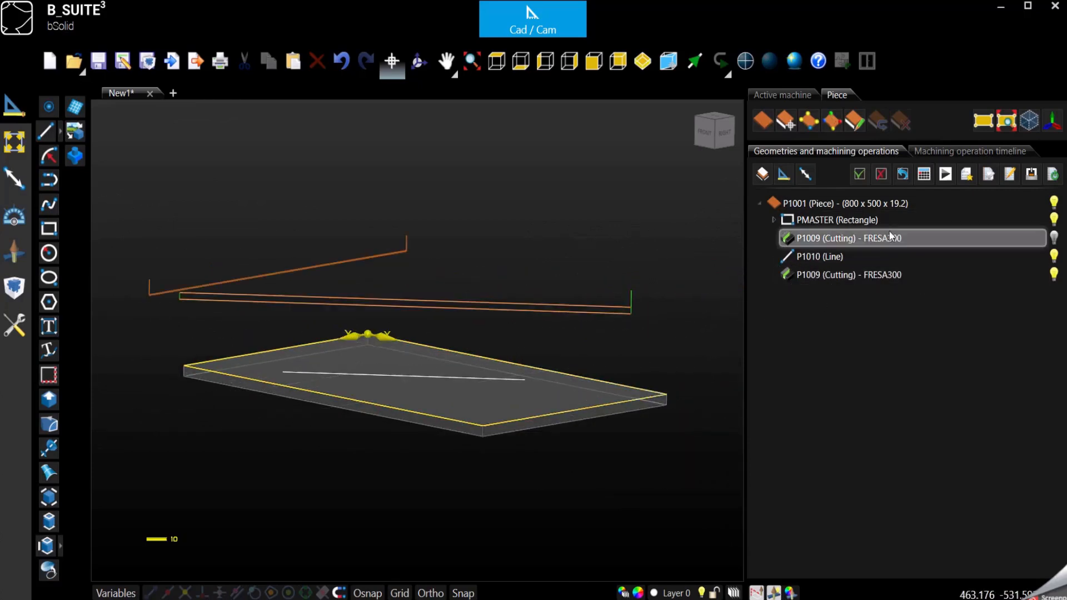
Start the machining simulation, pause it, and orbit the view to examine the plate
{"action": "left_click", "coordinate": [946, 176]}
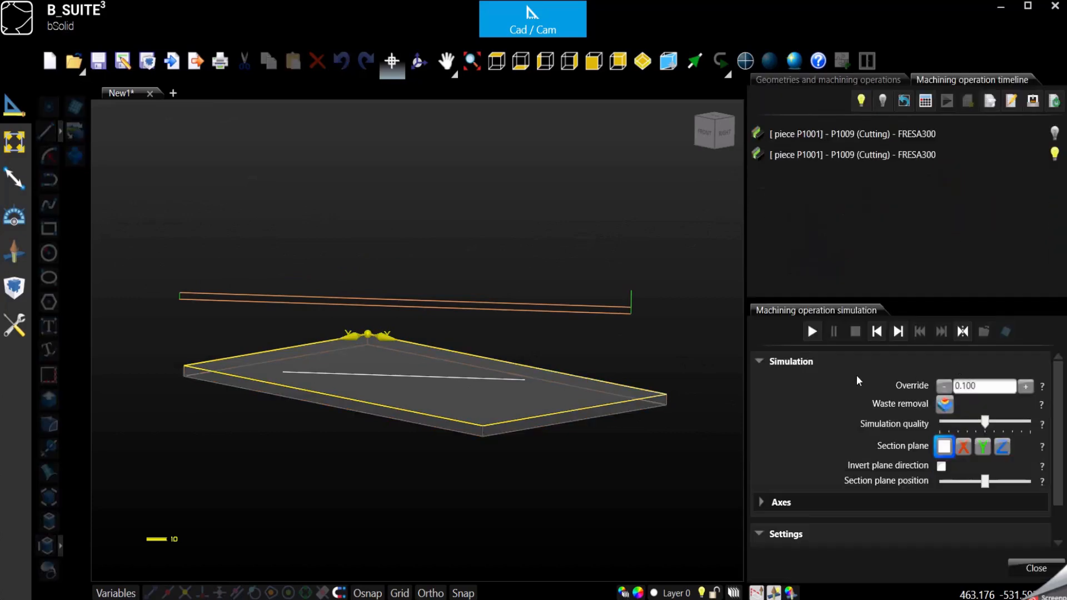
{"action": "left_click", "coordinate": [811, 332]}
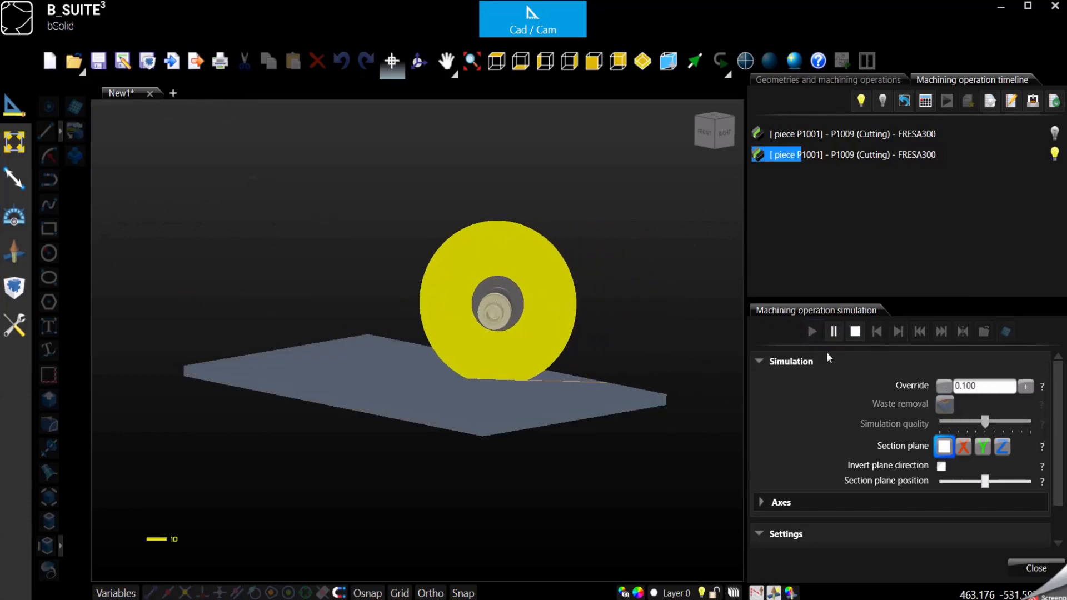
{"action": "left_click", "coordinate": [834, 332]}
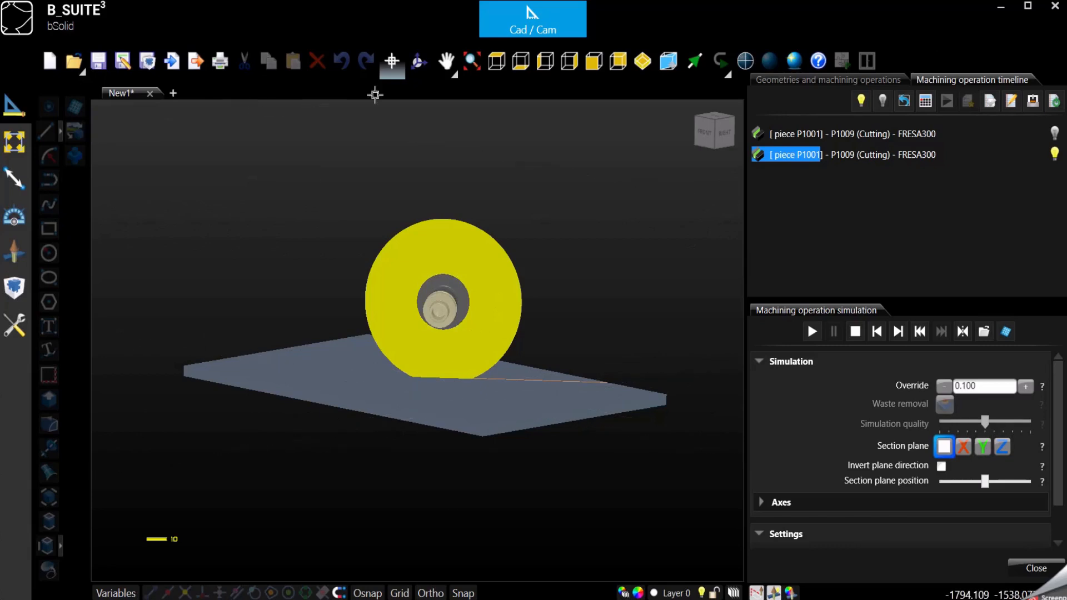
{"action": "left_click", "coordinate": [418, 62]}
{"action": "left_click_drag", "start_coordinate": [464, 401], "coordinate": [424, 343]}
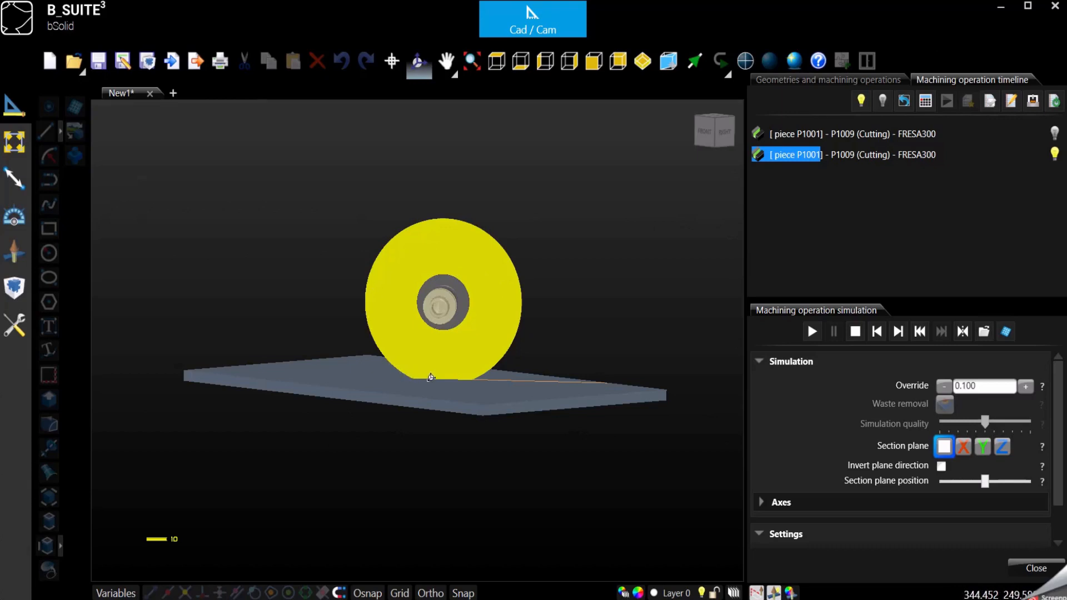
{"action": "left_click_drag", "start_coordinate": [381, 354], "coordinate": [394, 375]}
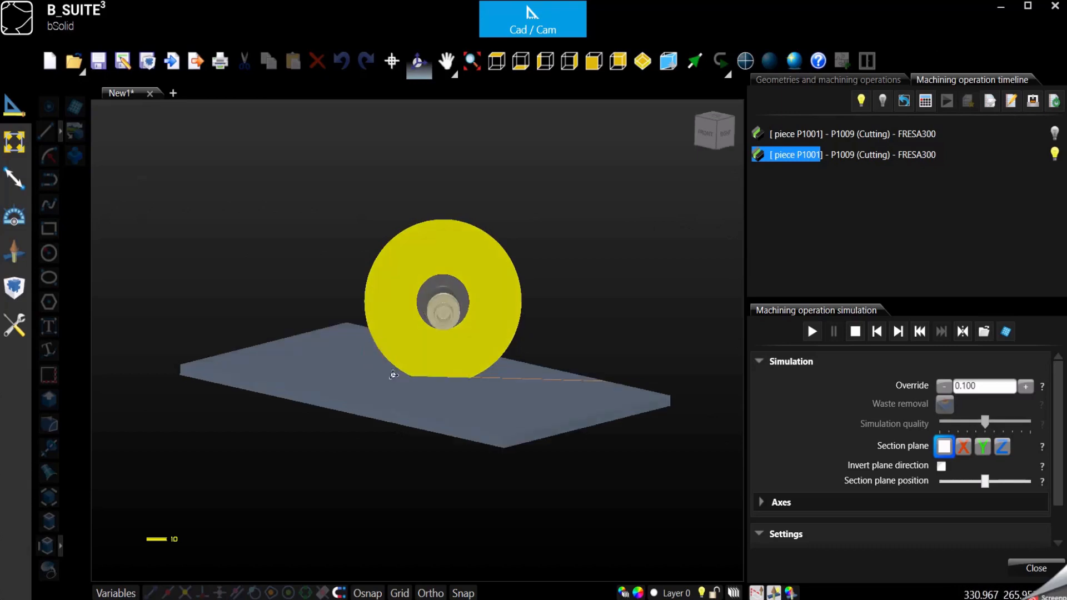
{"action": "left_click_drag", "start_coordinate": [441, 424], "coordinate": [441, 399]}
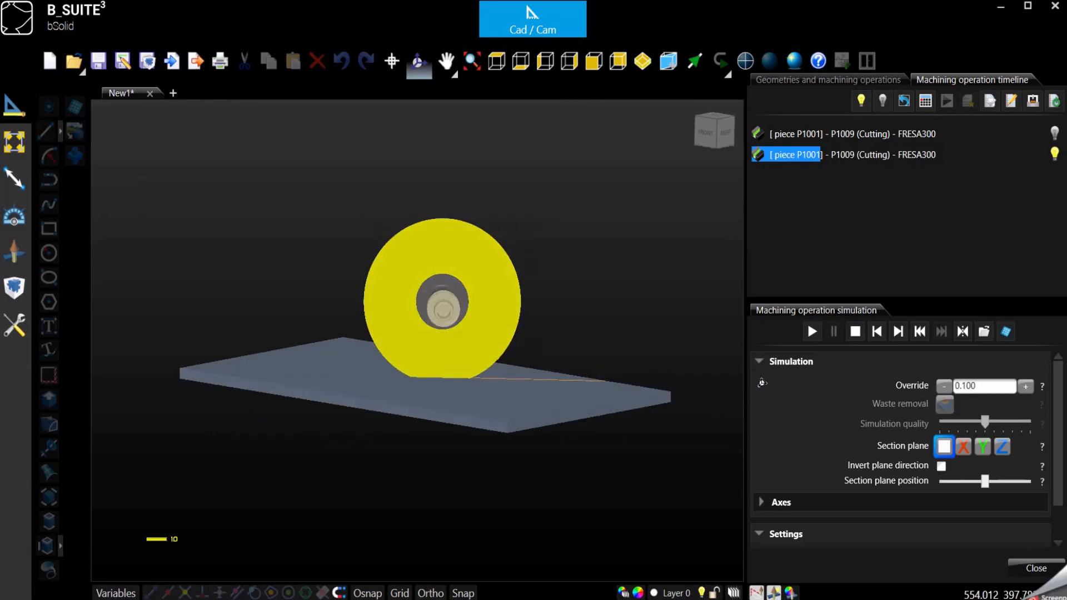
Resume the simulation, pause to orbit around the cut again, then stop it
{"action": "left_click", "coordinate": [812, 332]}
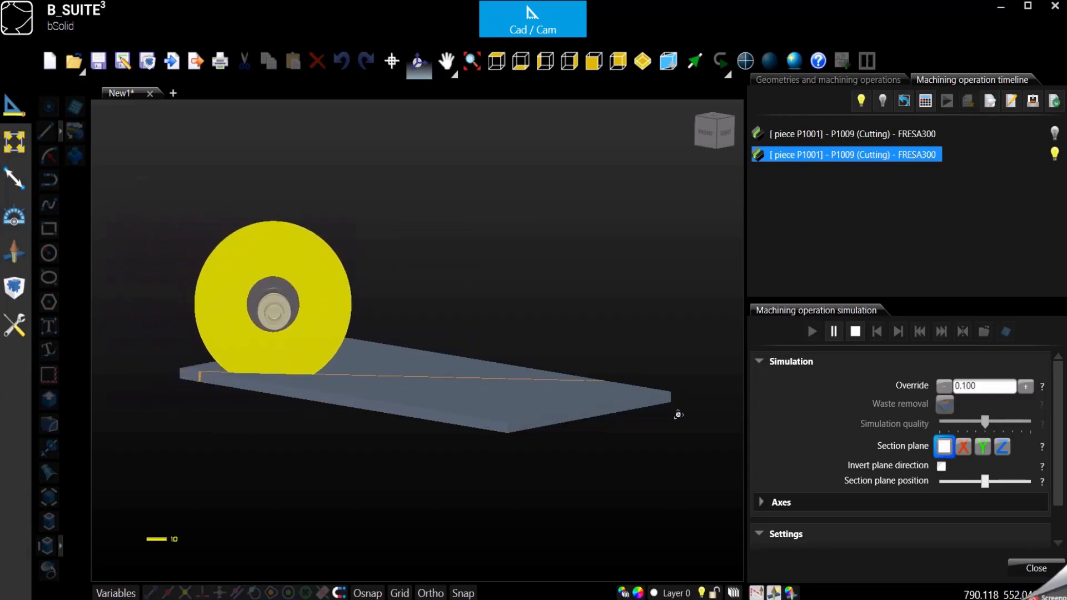
{"action": "left_click", "coordinate": [835, 336]}
{"action": "left_click_drag", "start_coordinate": [459, 427], "coordinate": [327, 340]}
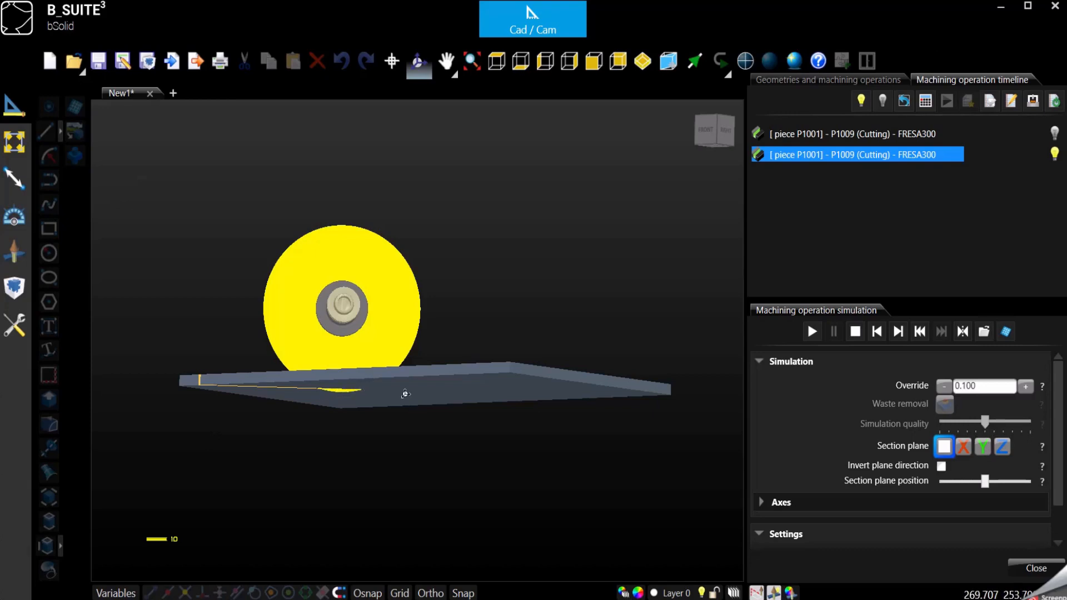
{"action": "left_click_drag", "start_coordinate": [405, 393], "coordinate": [373, 389]}
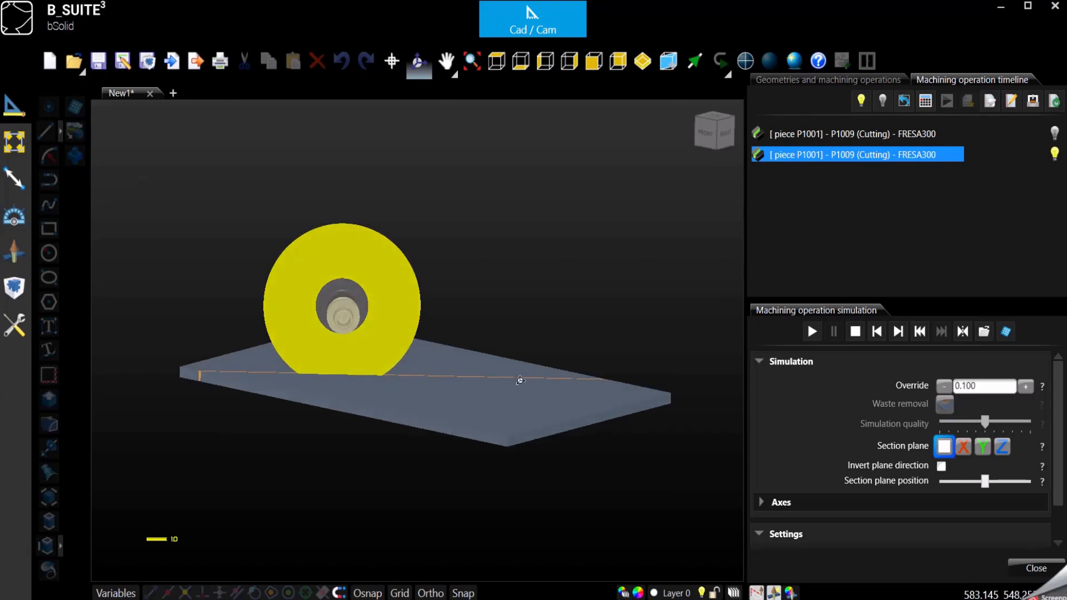
{"action": "left_click_drag", "start_coordinate": [409, 420], "coordinate": [375, 393]}
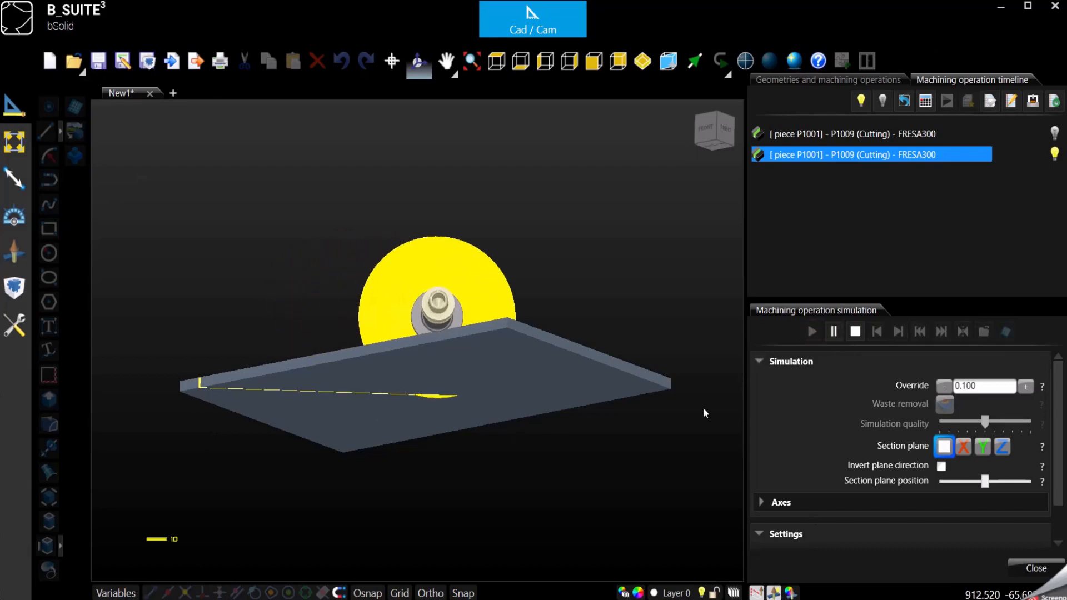
{"action": "middle_click_drag", "start_coordinate": [575, 363], "coordinate": [598, 452]}
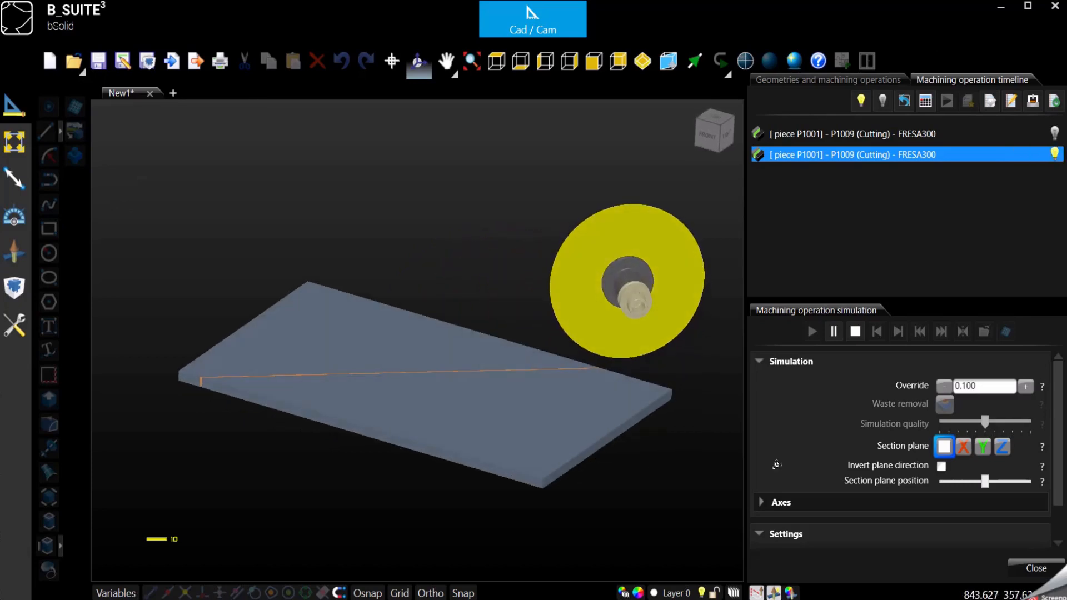
{"action": "left_click", "coordinate": [854, 333]}
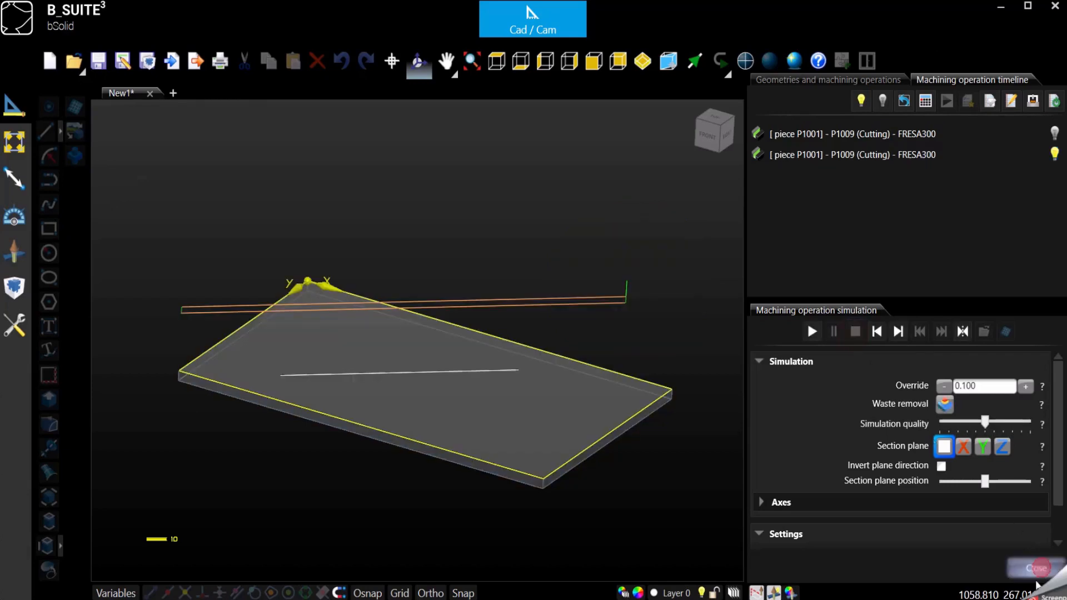
Close the simulation and open the second FRESA300 cut's speed settings
{"action": "left_click", "coordinate": [1036, 568]}
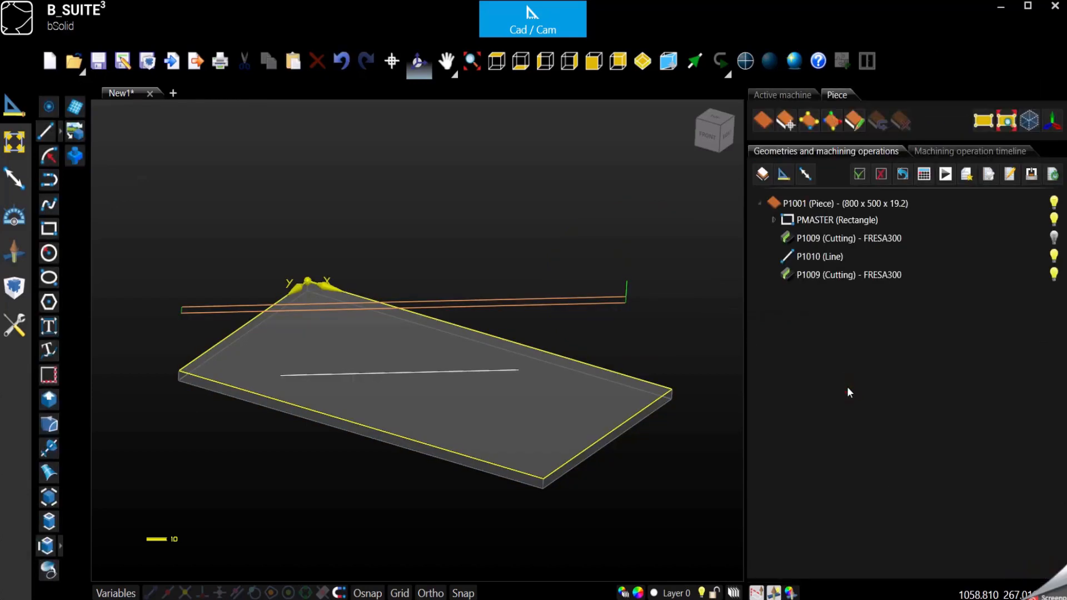
{"action": "left_click", "coordinate": [841, 276]}
{"action": "double_click", "coordinate": [841, 275]}
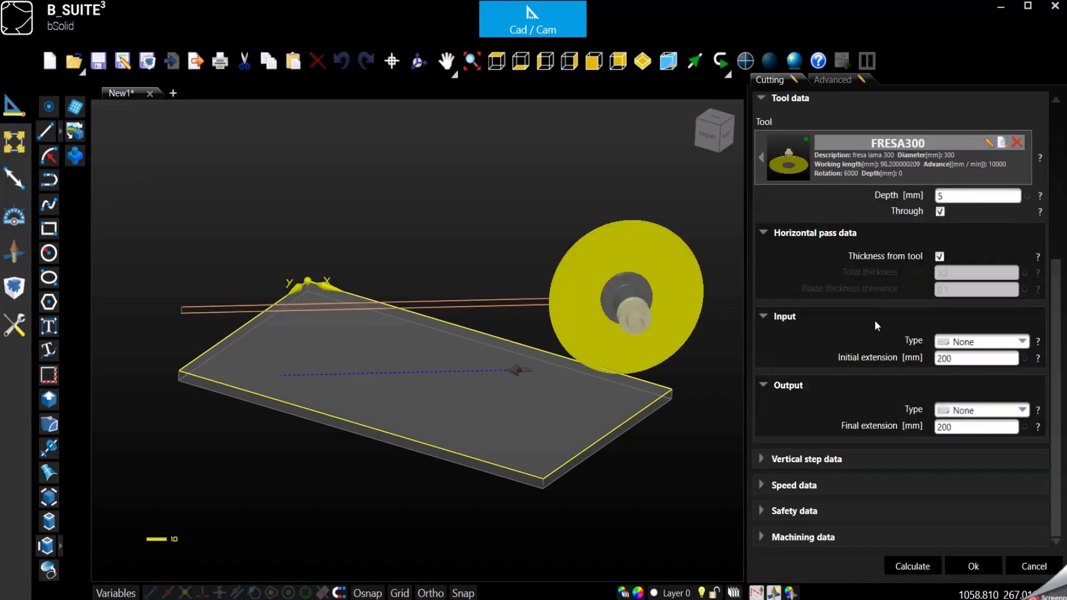
{"action": "left_click", "coordinate": [762, 484]}
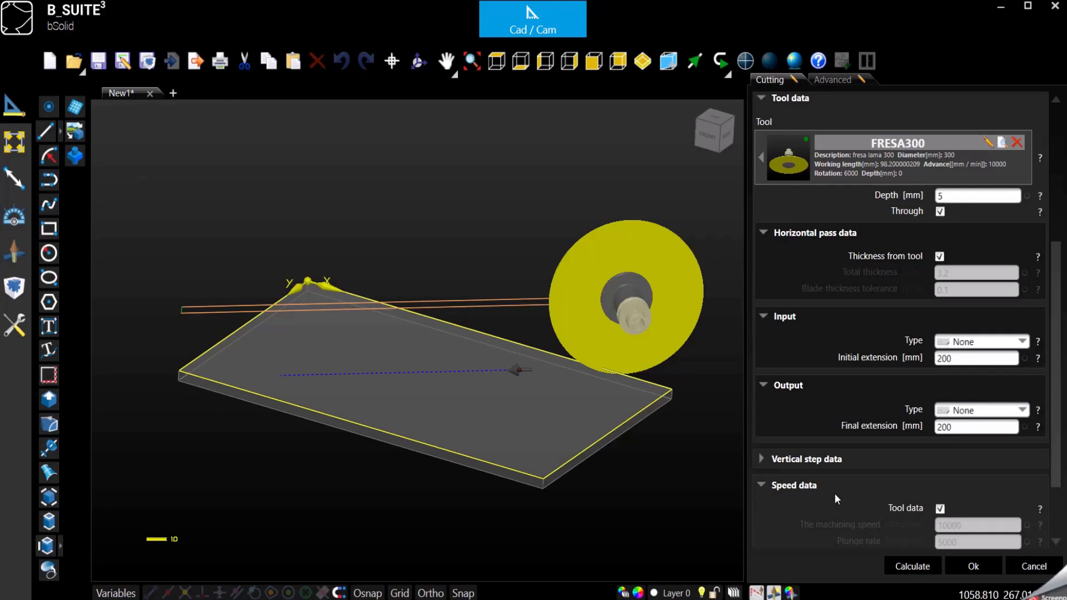
{"action": "scroll", "coordinate": [834, 492], "scroll_direction": "down", "scroll_amount": 2}
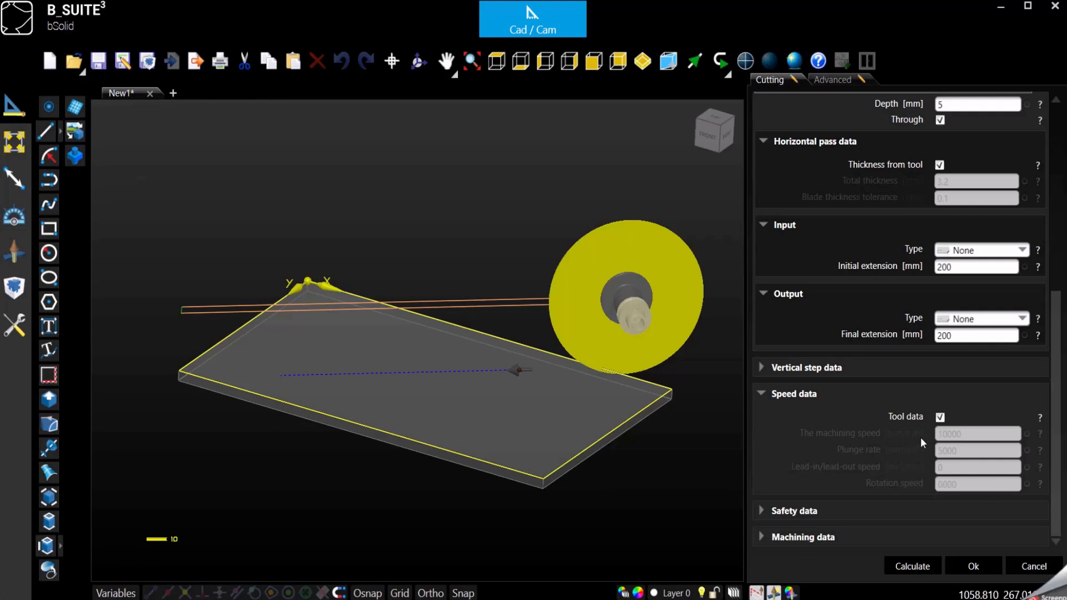
Stop taking speeds from tool data, reviewing 10000 machining, 5000 plunge and 6000 rotation
{"action": "left_click", "coordinate": [940, 417]}
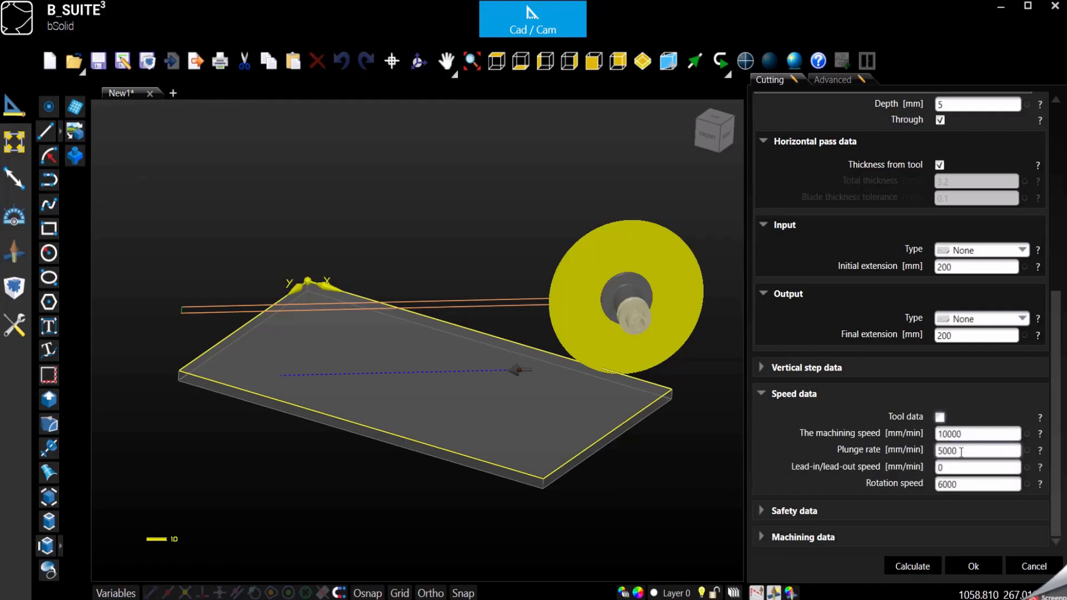
{"action": "left_click", "coordinate": [963, 452]}
{"action": "left_click", "coordinate": [953, 470]}
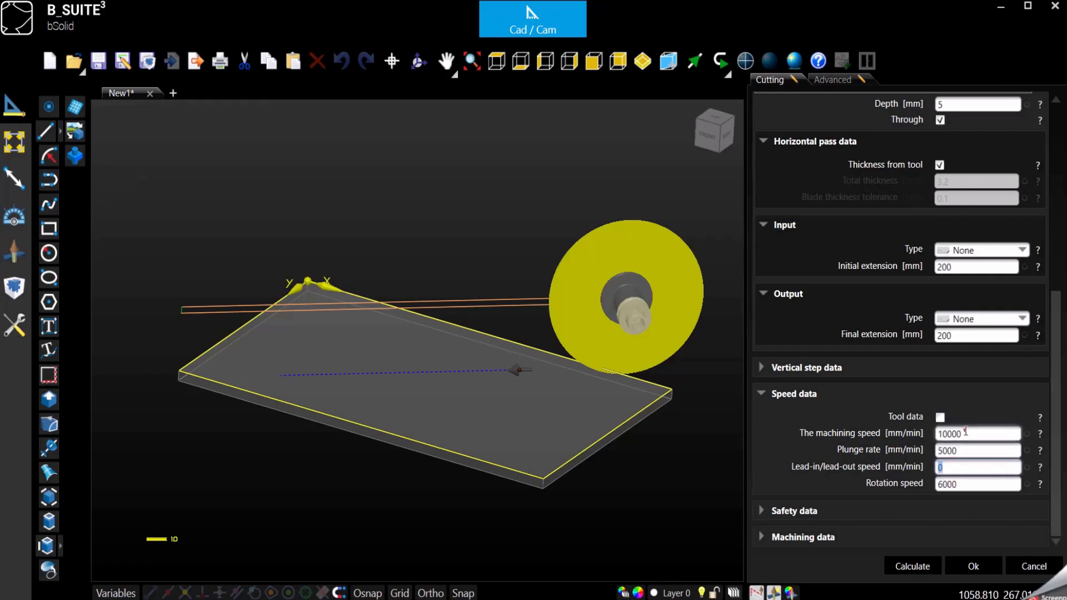
{"action": "left_click", "coordinate": [960, 434]}
{"action": "left_click", "coordinate": [965, 451]}
{"action": "left_click", "coordinate": [964, 484]}
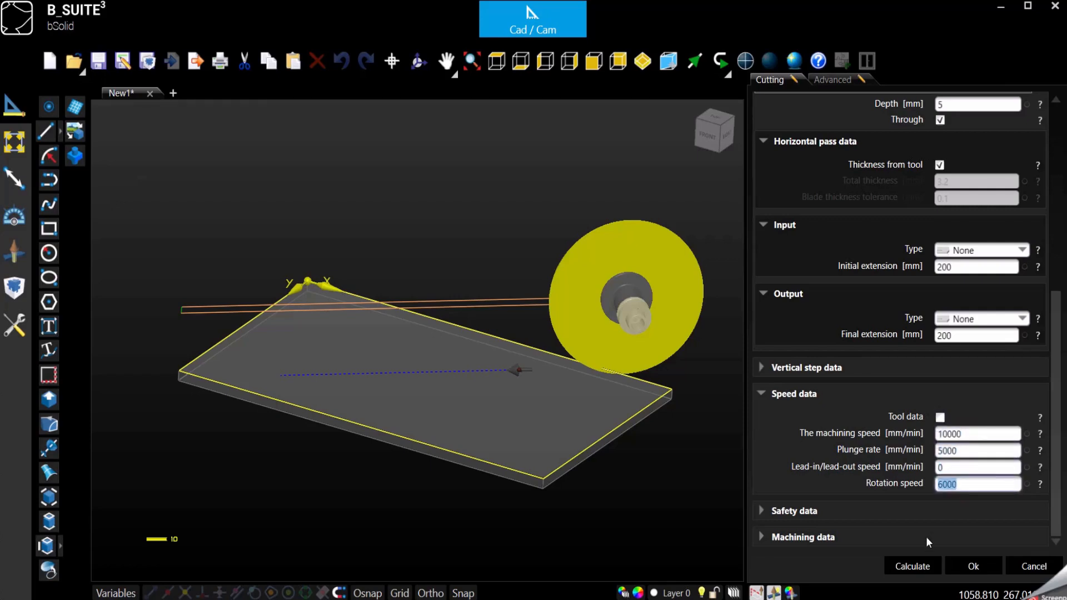
{"action": "left_click", "coordinate": [760, 394]}
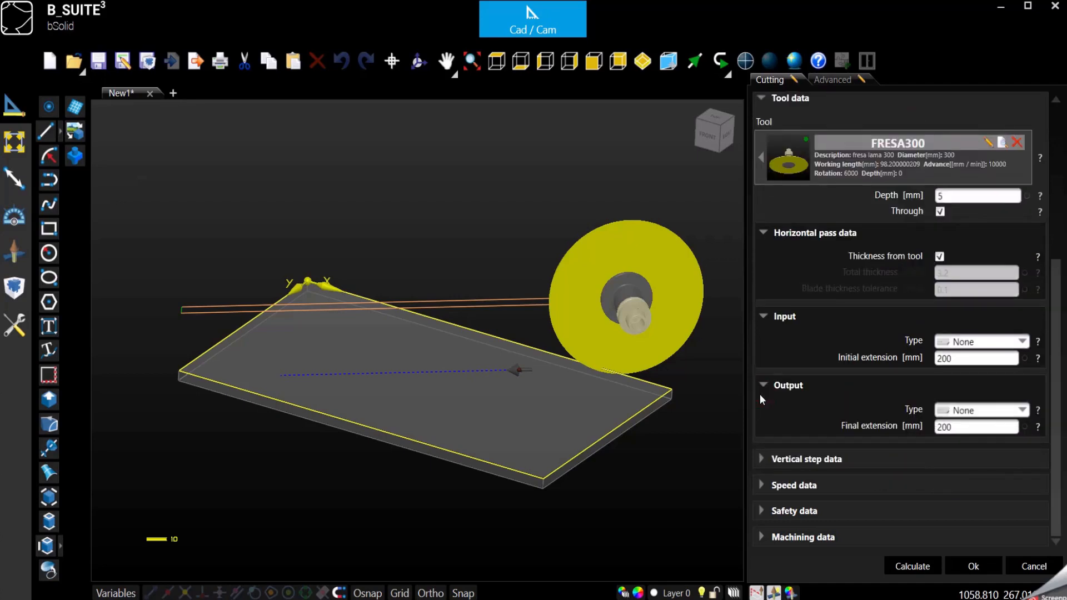
Turn off safety data from tool, leaving custom 10 mm jig and 30 mm Uniclamp safety
{"action": "left_click", "coordinate": [765, 510]}
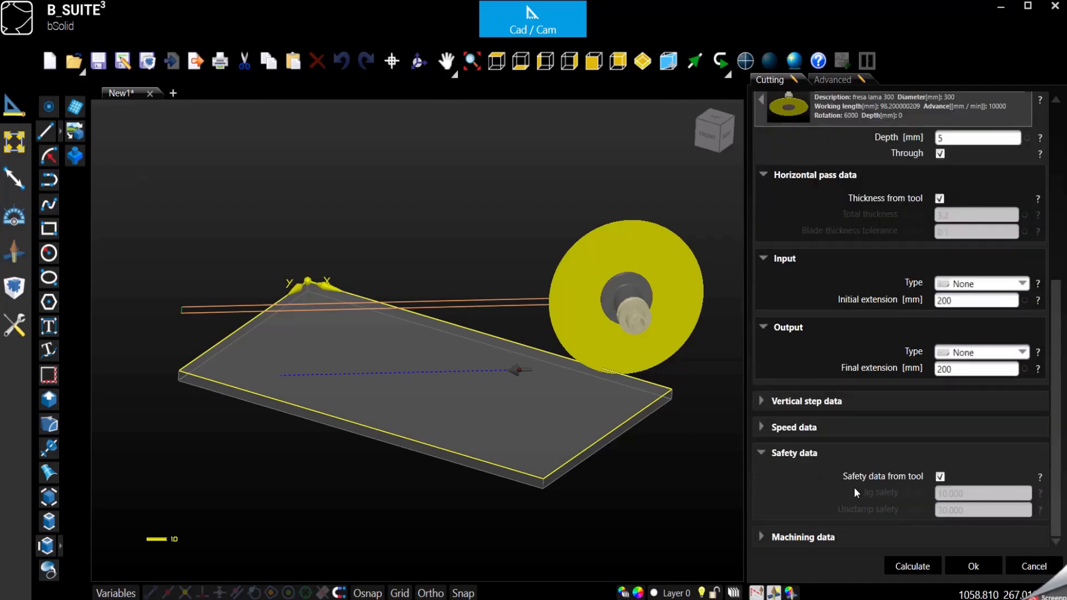
{"action": "left_click", "coordinate": [939, 477]}
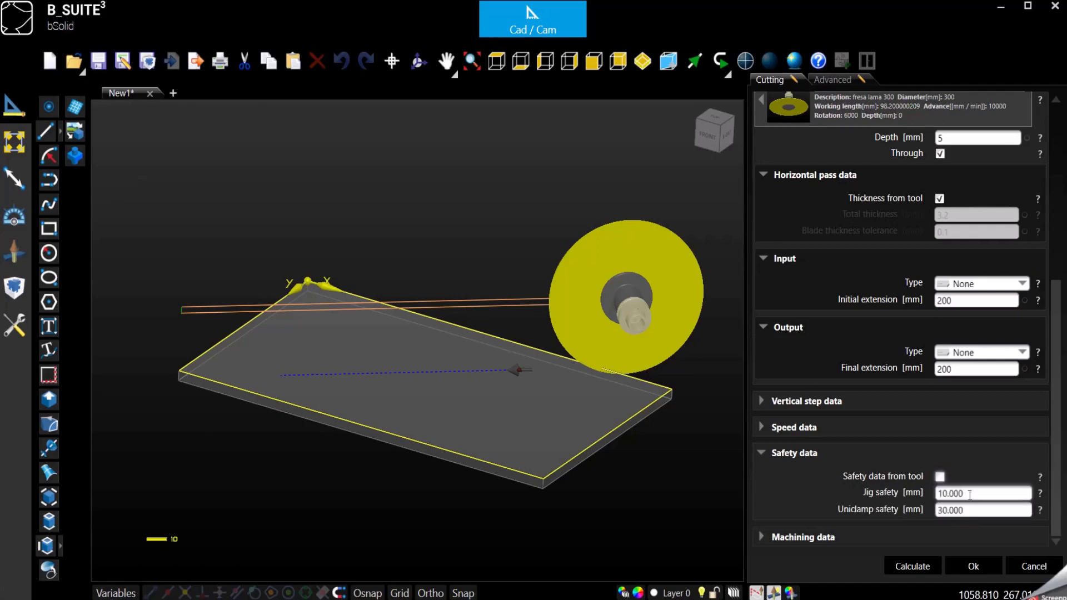
{"action": "key", "text": "Tab"}
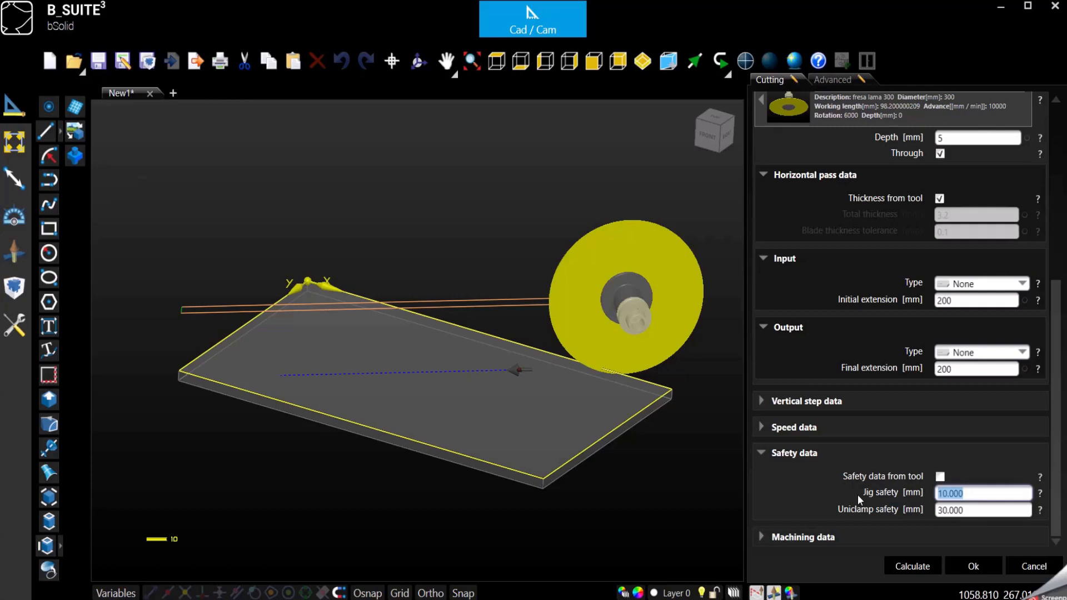
{"action": "left_click", "coordinate": [760, 453]}
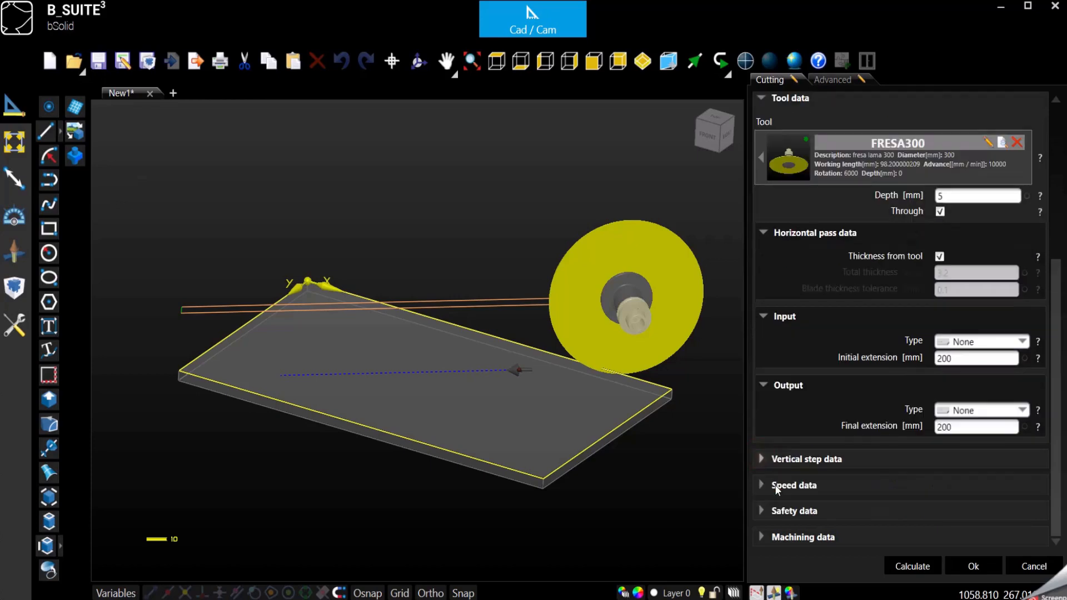
Show the machining data and orbit from isometric to a low front view of the blade
{"action": "left_click", "coordinate": [760, 536]}
{"action": "scroll", "coordinate": [839, 512], "scroll_direction": "down", "scroll_amount": 1}
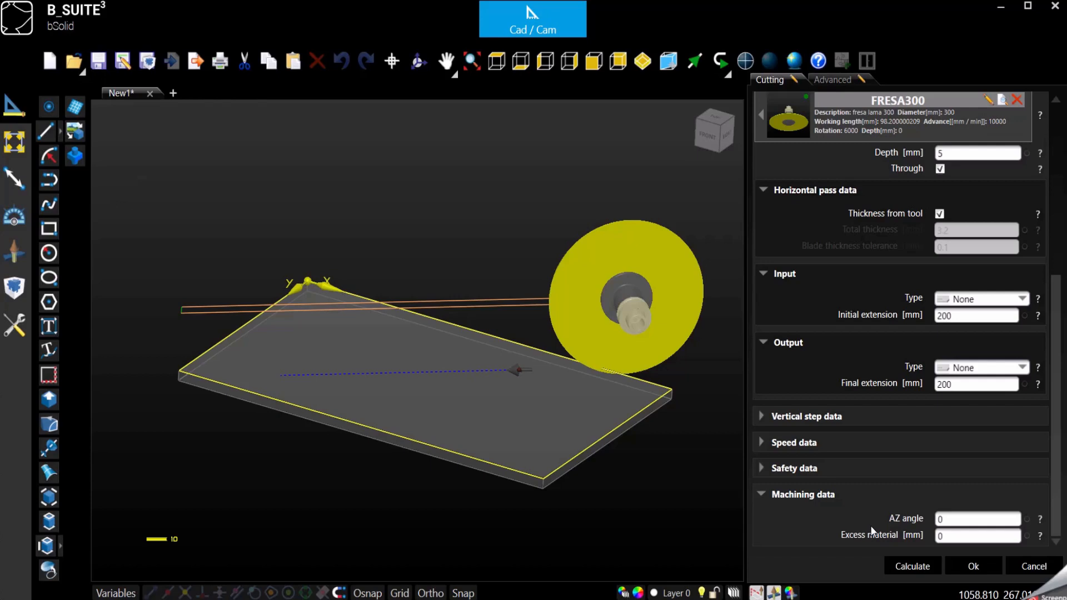
{"action": "left_click", "coordinate": [732, 119]}
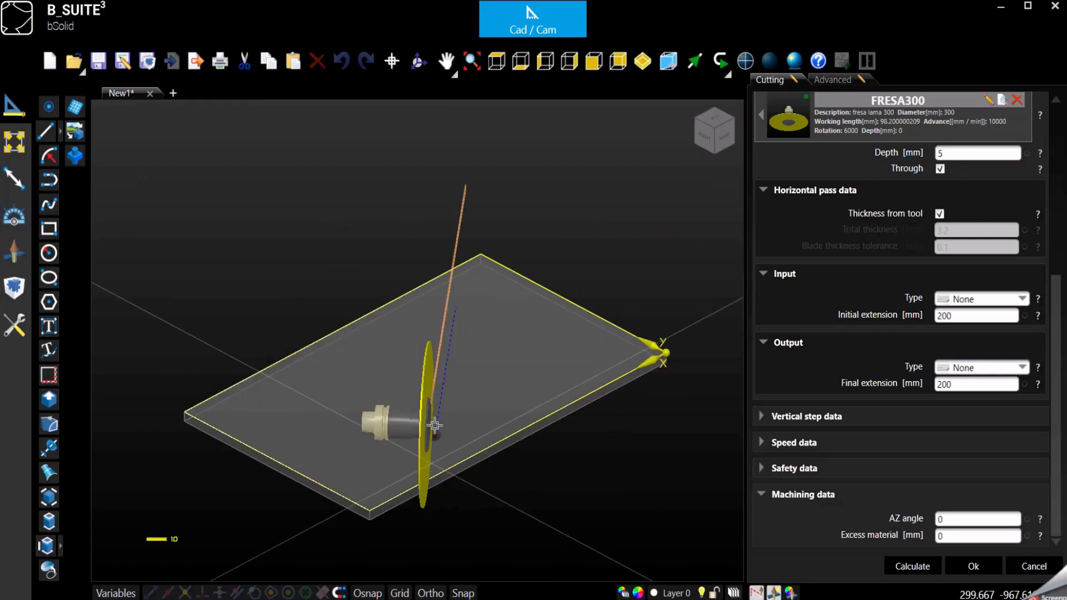
{"action": "left_click", "coordinate": [417, 60]}
{"action": "left_click_drag", "start_coordinate": [476, 205], "coordinate": [570, 437]}
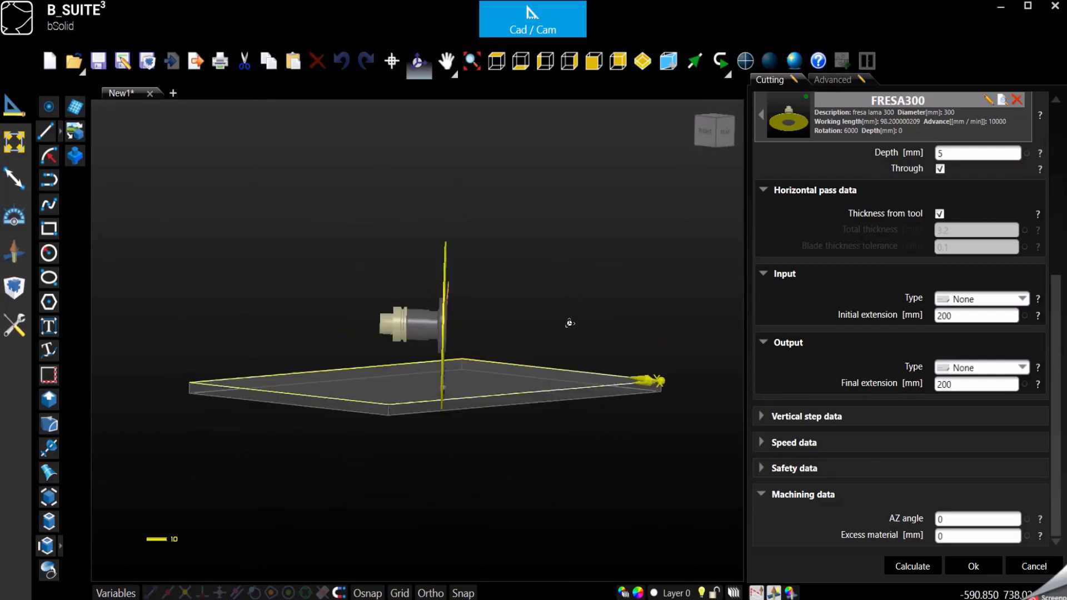
Try AZ angles of 45, 15, -15 and -45, then set the AZ angle back to 0
{"action": "double_click", "coordinate": [957, 518]}
{"action": "type", "text": "45"}
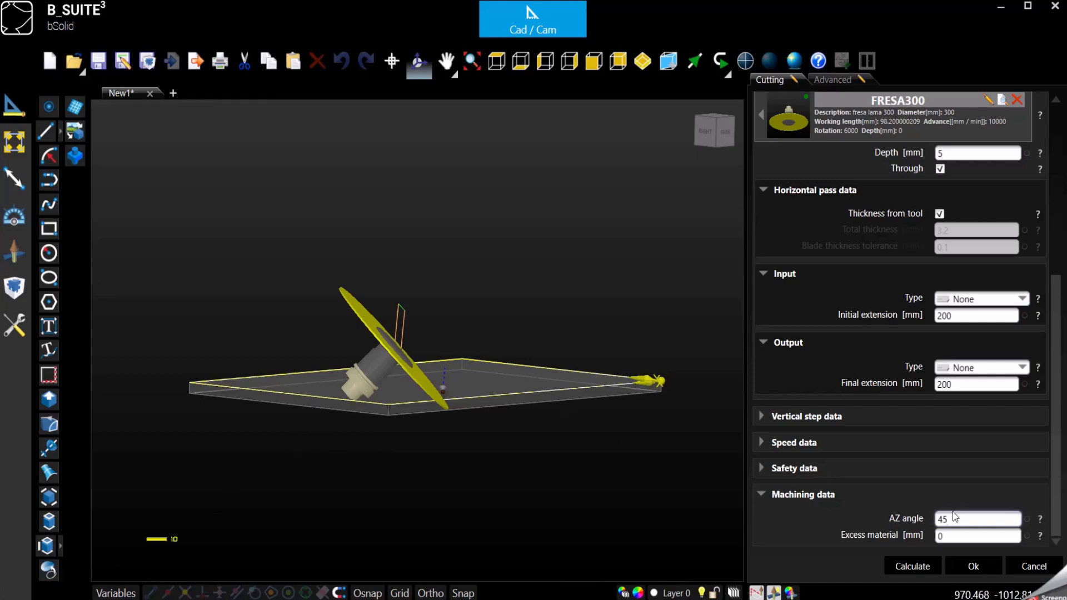
{"action": "left_click_drag", "start_coordinate": [954, 519], "coordinate": [909, 534]}
{"action": "type", "text": "15"}
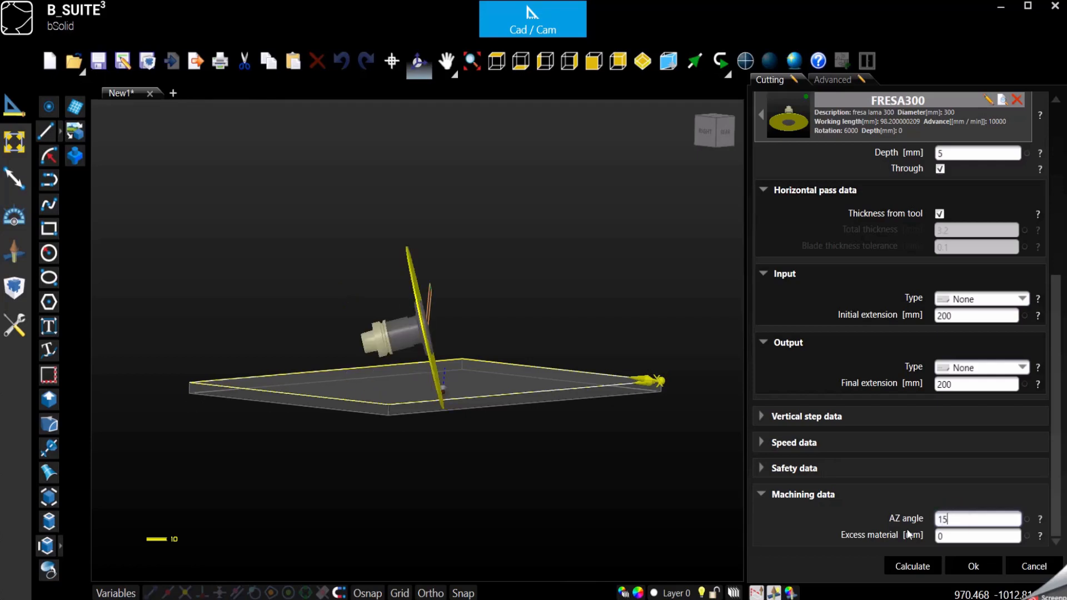
{"action": "left_click", "coordinate": [939, 518]}
{"action": "left_click_drag", "start_coordinate": [970, 518], "coordinate": [846, 541]}
{"action": "type", "text": "-15"}
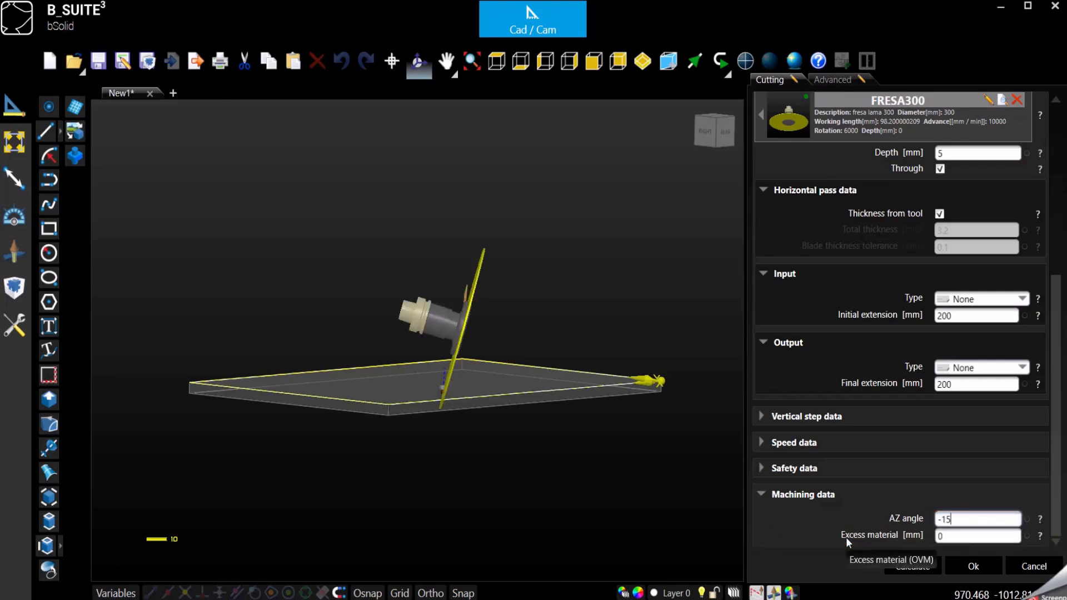
{"action": "key", "text": "BackSpace"}
{"action": "key", "text": "BackSpace"}
{"action": "type", "text": "45"}
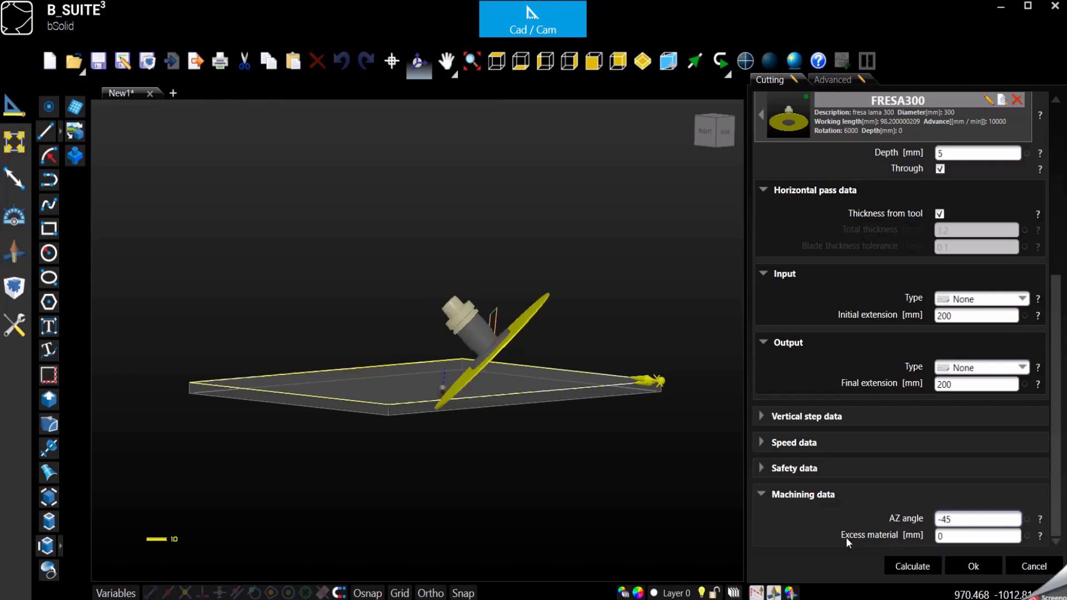
{"action": "double_click", "coordinate": [959, 520]}
{"action": "type", "text": "0"}
{"action": "left_click", "coordinate": [962, 536]}
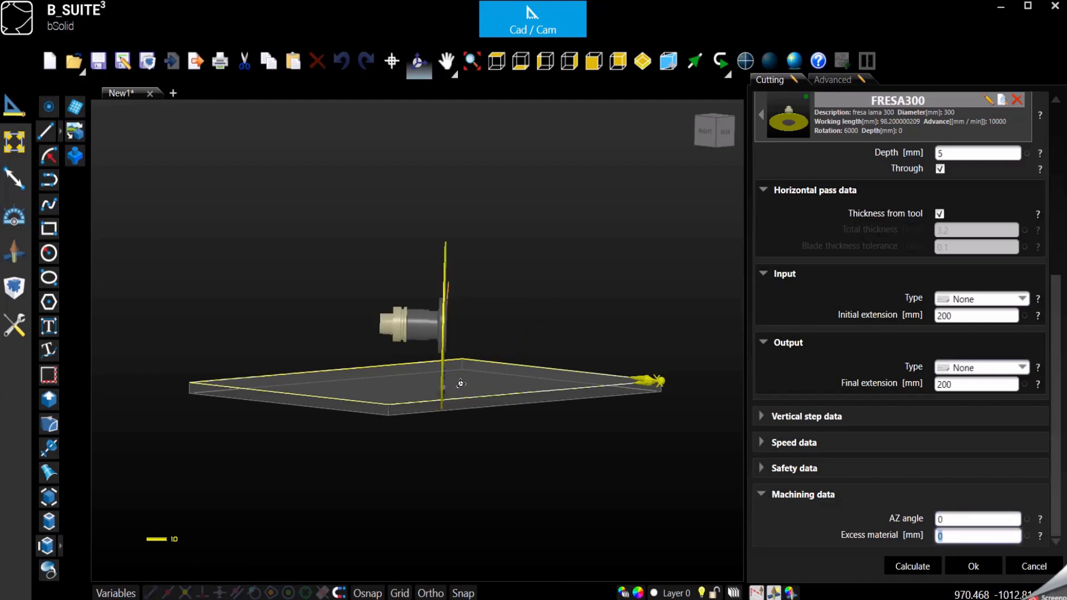
In top view, set the cut's excess material to -15
{"action": "left_click", "coordinate": [496, 60]}
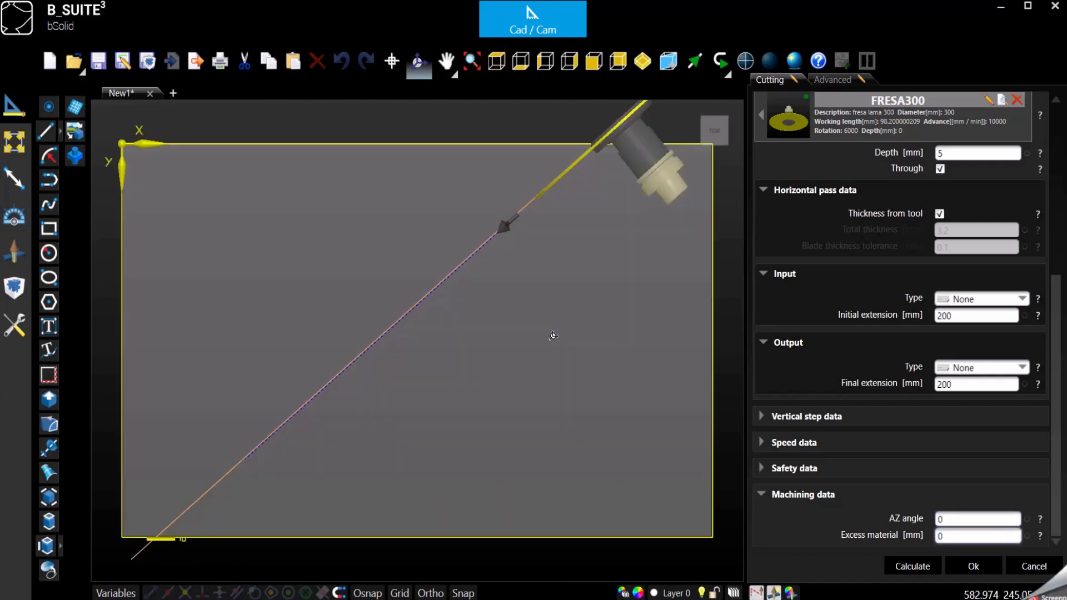
{"action": "scroll", "coordinate": [595, 145], "scroll_direction": "up", "scroll_amount": 3}
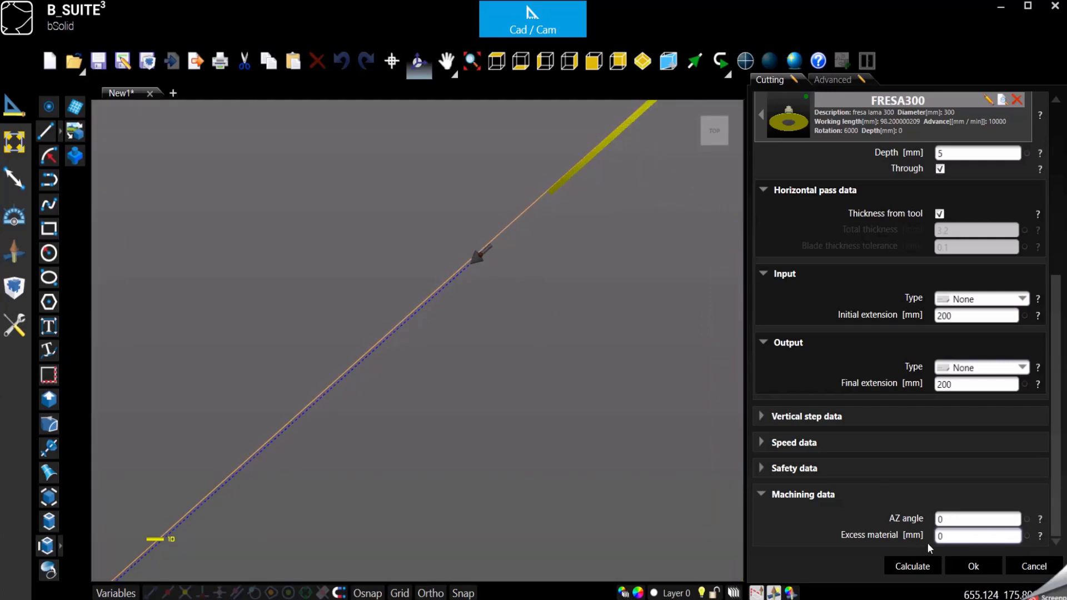
{"action": "left_click", "coordinate": [947, 537]}
{"action": "type", "text": "10"}
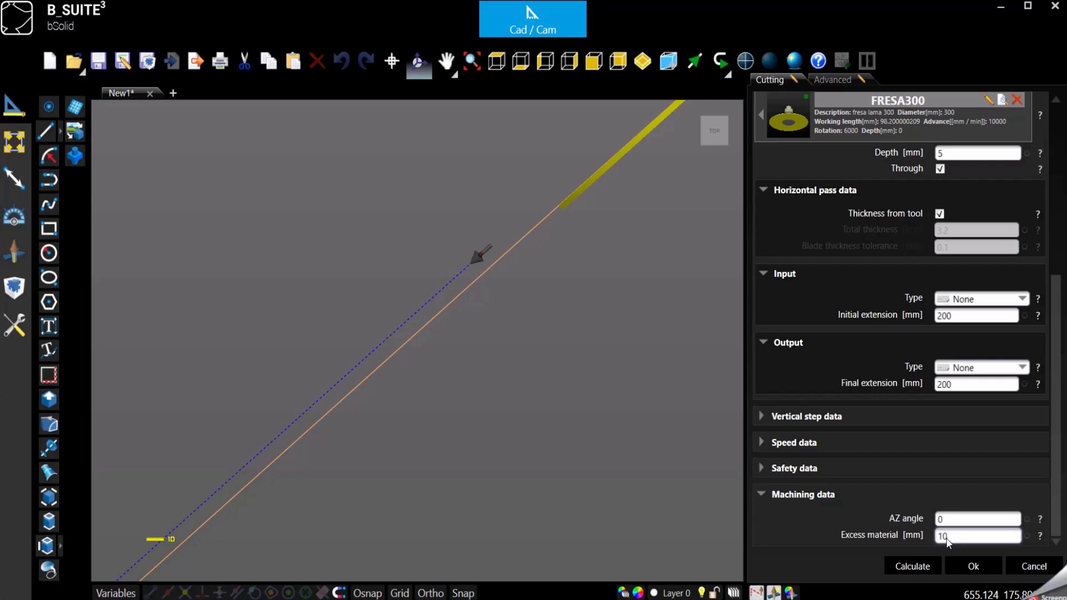
{"action": "type", "text": "0"}
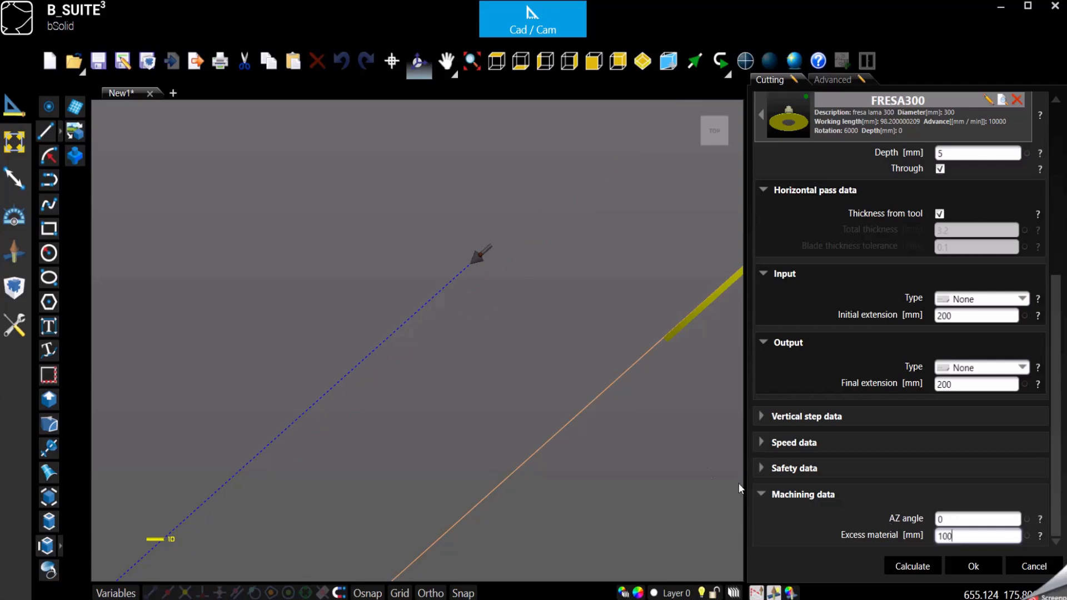
{"action": "scroll", "coordinate": [598, 334], "scroll_direction": "down", "scroll_amount": 2}
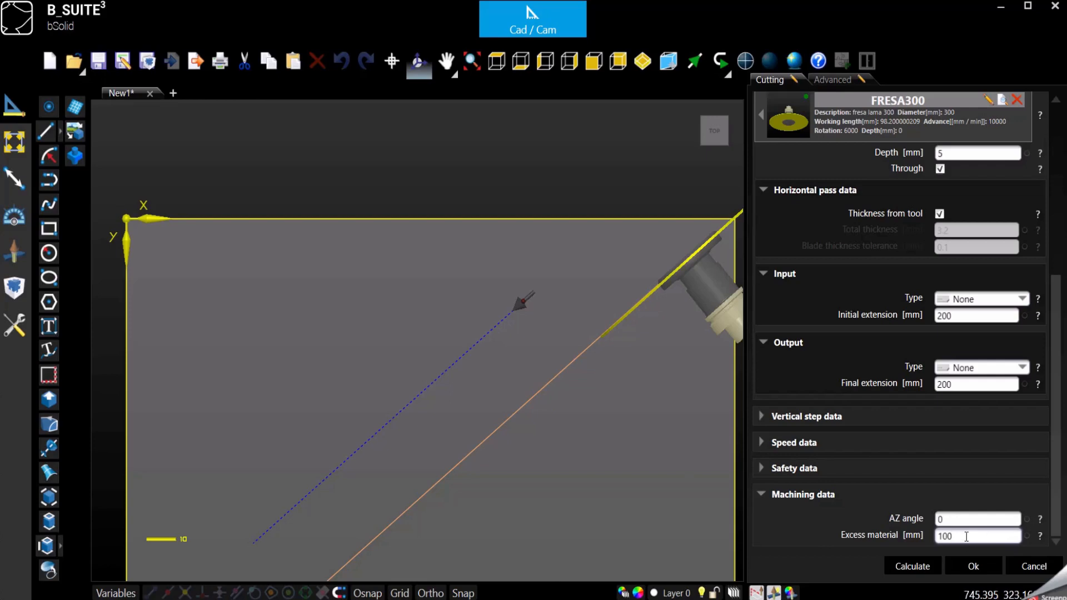
{"action": "left_click_drag", "start_coordinate": [966, 536], "coordinate": [896, 537]}
{"action": "type", "text": "-15"}
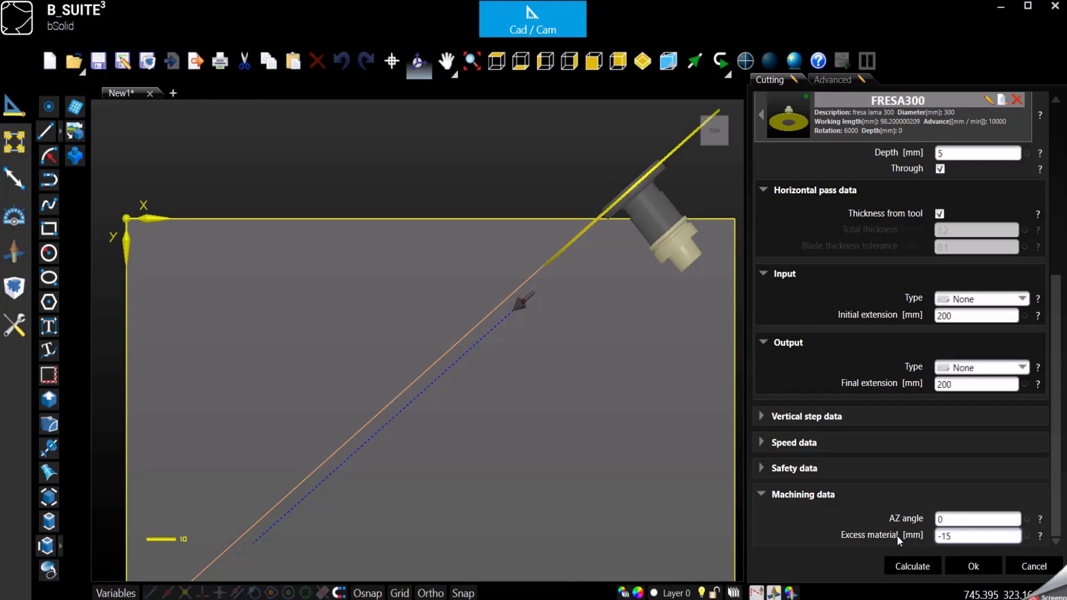
Add the cut to the operations, hide its toolpath, and start a new cutting operation
{"action": "left_click", "coordinate": [761, 494]}
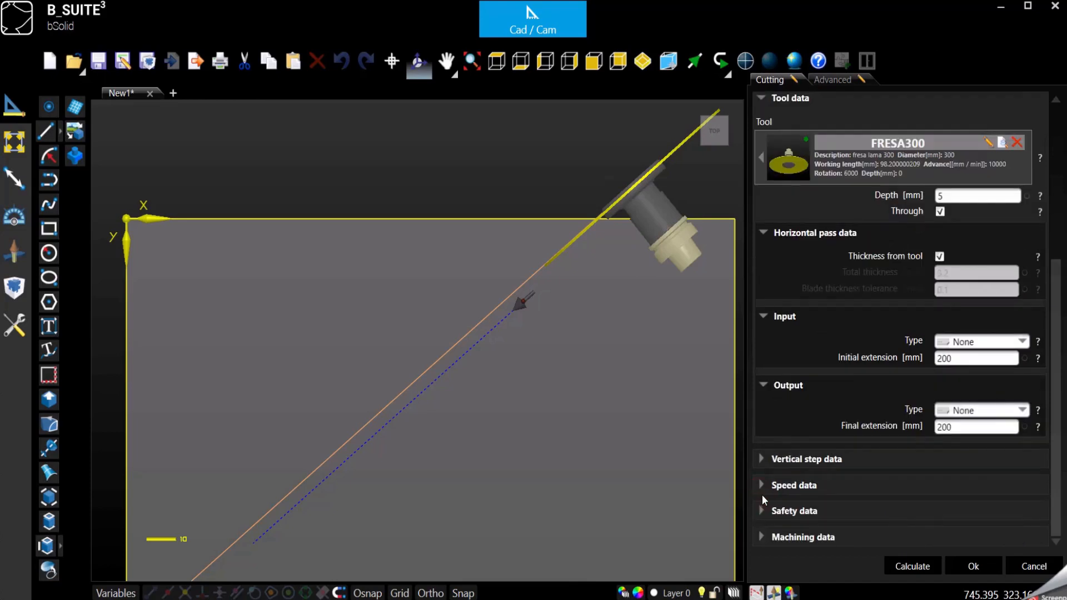
{"action": "left_click", "coordinate": [973, 566]}
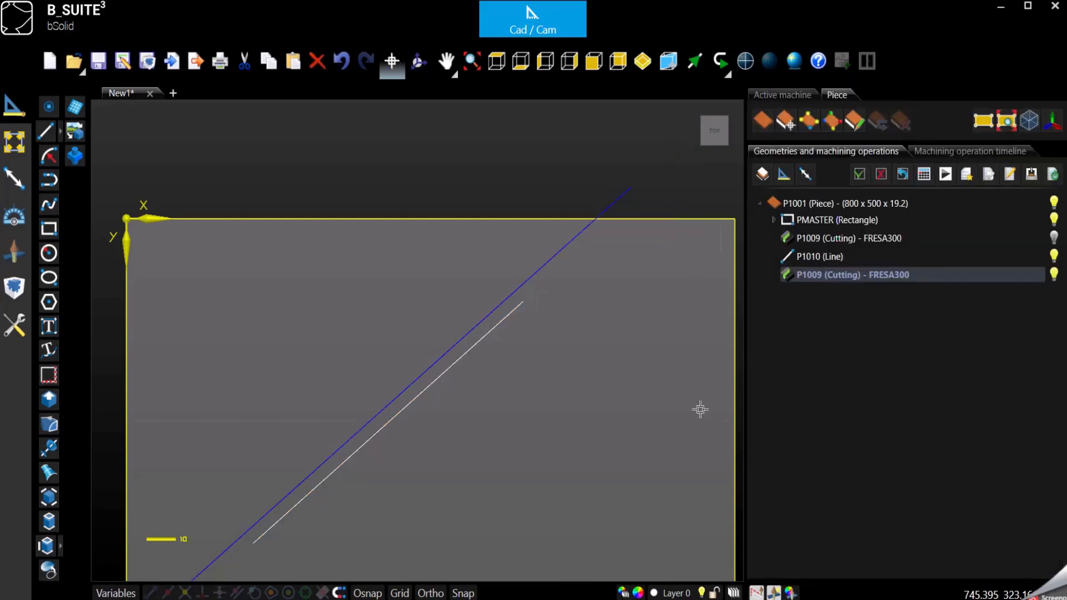
{"action": "scroll", "coordinate": [533, 192], "scroll_direction": "down", "scroll_amount": 3}
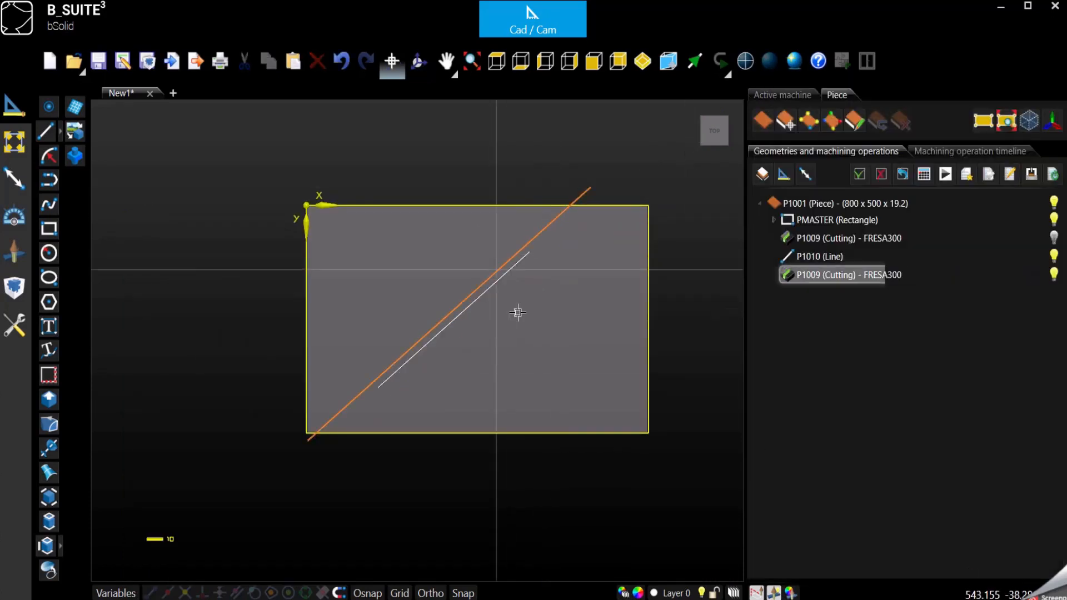
{"action": "scroll", "coordinate": [517, 312], "scroll_direction": "up", "scroll_amount": 3}
{"action": "middle_click_drag", "start_coordinate": [528, 308], "coordinate": [509, 324]}
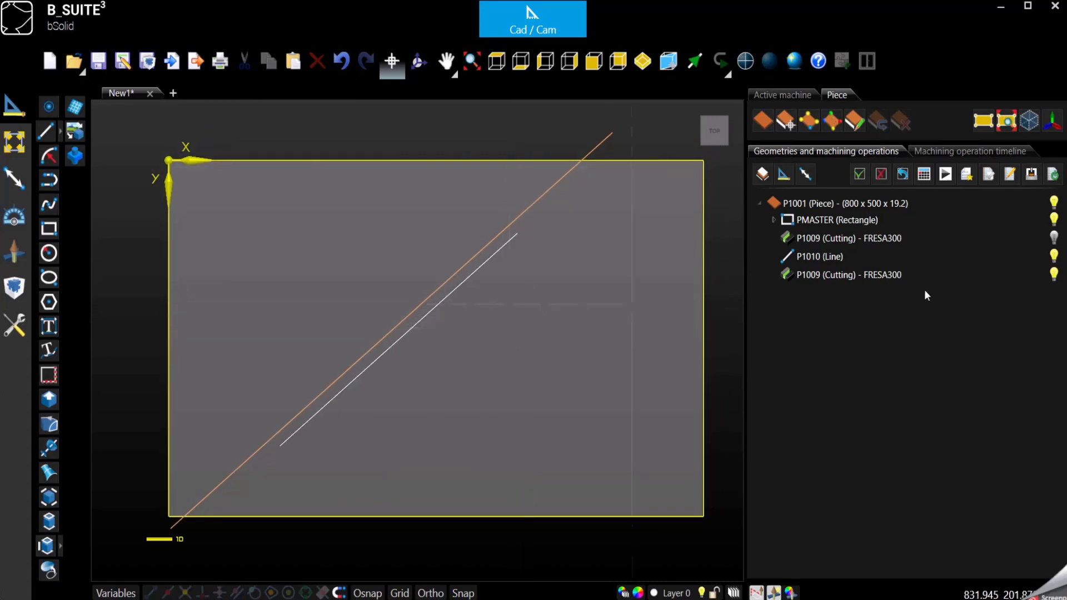
{"action": "left_click", "coordinate": [1055, 276]}
{"action": "left_click", "coordinate": [15, 253]}
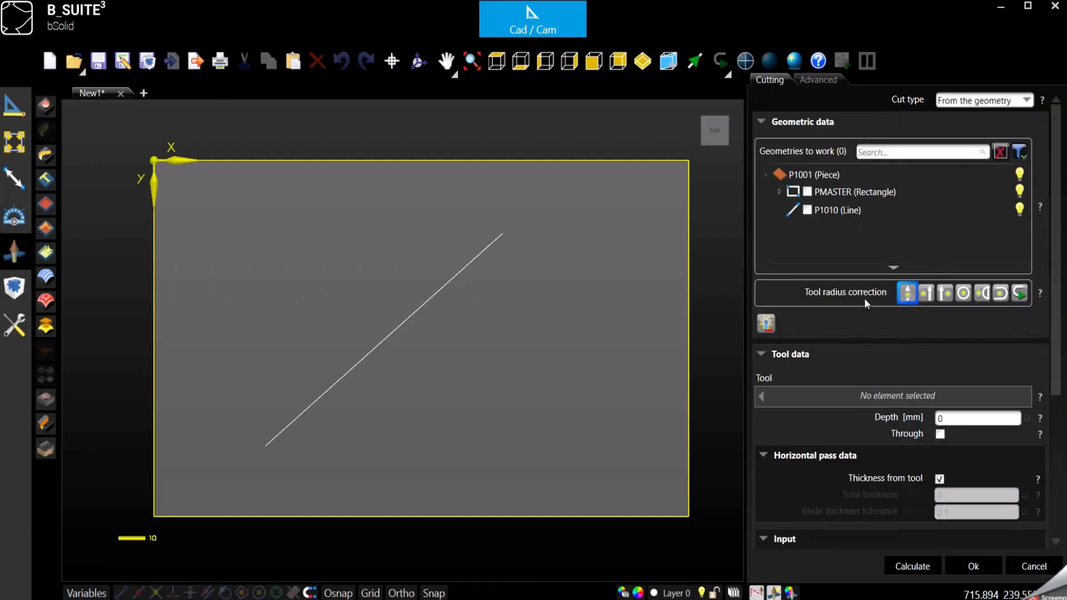
Make the new cut From the end point, starting at the face 0 corner 0,0
{"action": "left_click", "coordinate": [986, 100]}
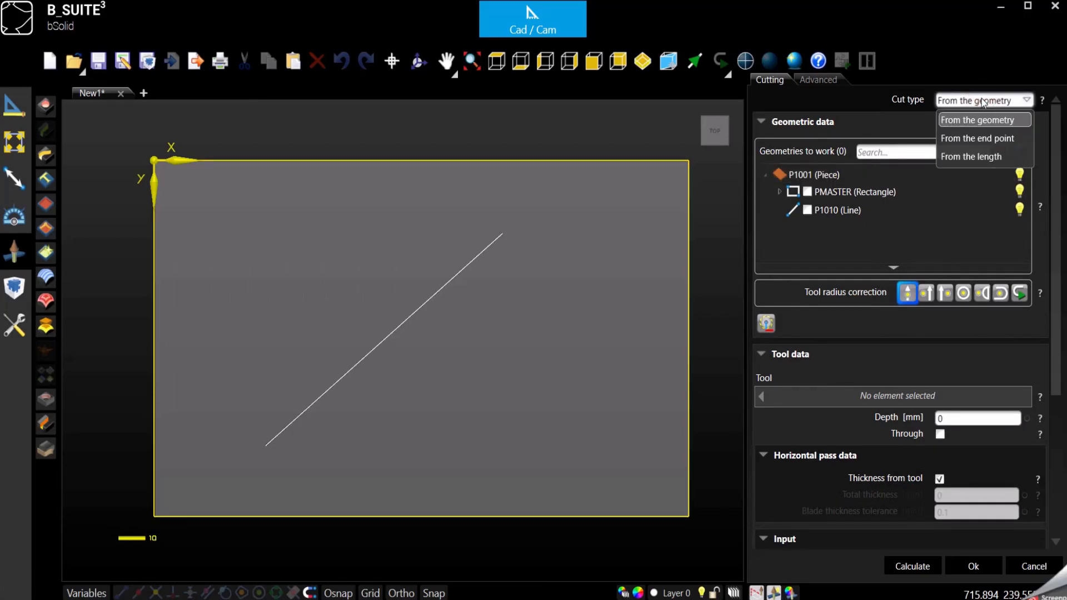
{"action": "left_click", "coordinate": [958, 139]}
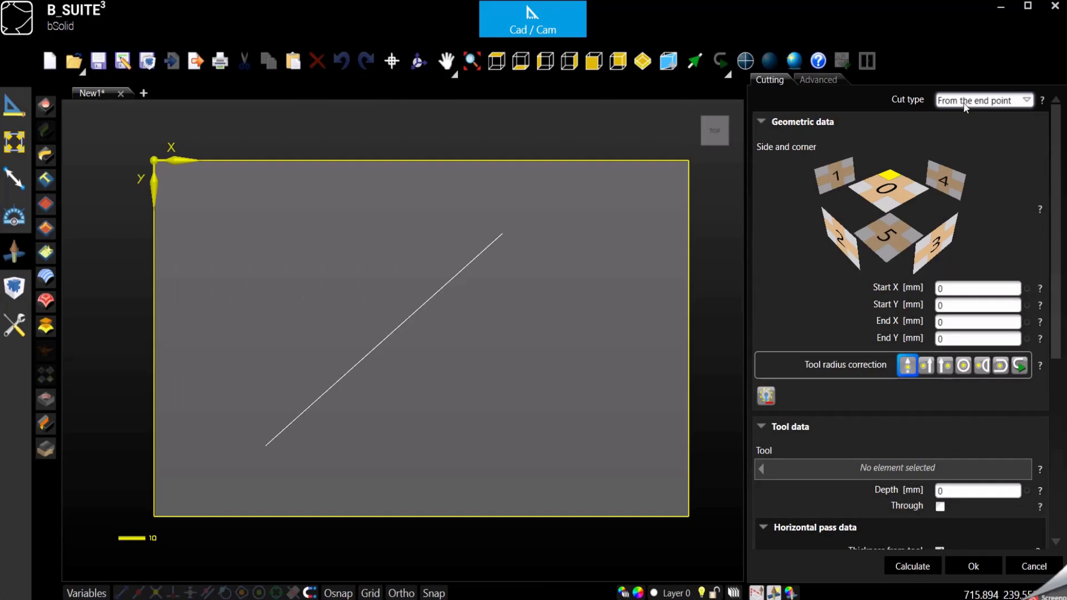
{"action": "left_click", "coordinate": [948, 287]}
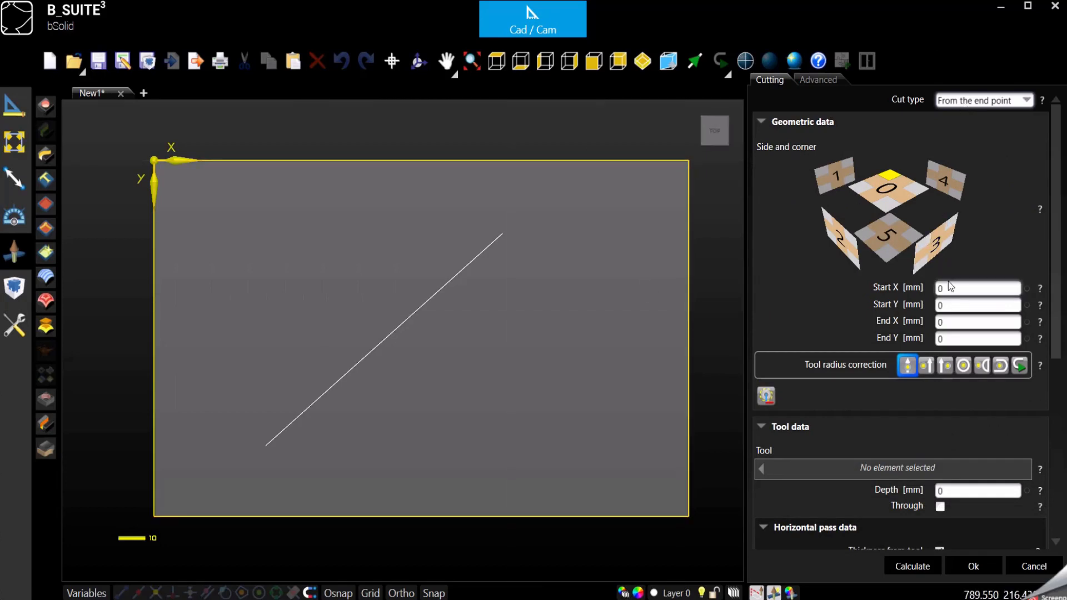
{"action": "left_click", "coordinate": [951, 305]}
{"action": "left_click", "coordinate": [947, 321]}
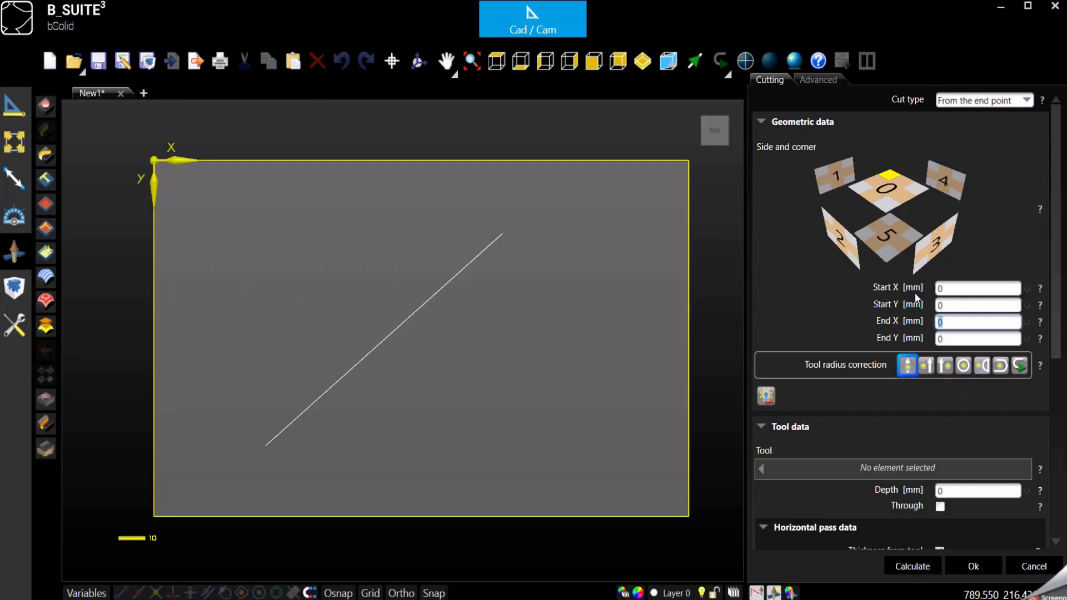
{"action": "left_click", "coordinate": [943, 289]}
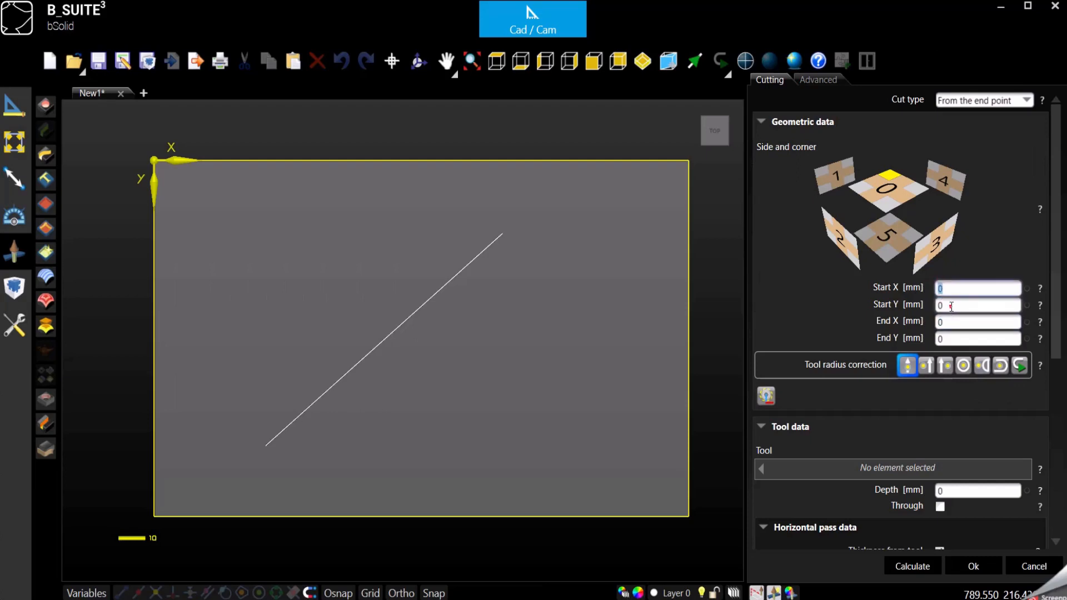
{"action": "left_click", "coordinate": [951, 306]}
{"action": "left_click", "coordinate": [948, 295]}
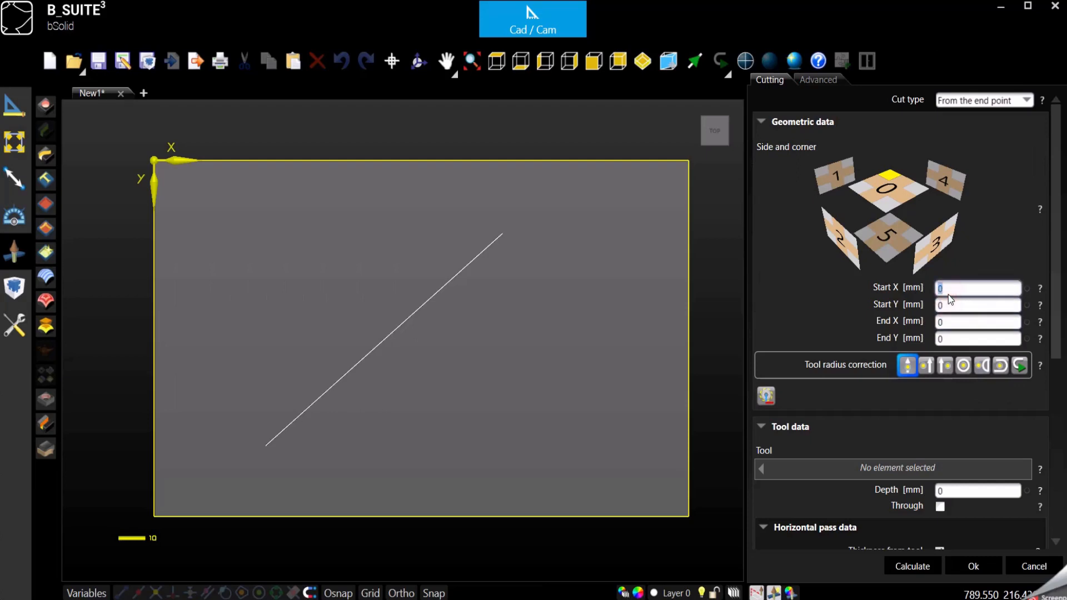
{"action": "left_click", "coordinate": [896, 174]}
{"action": "left_click", "coordinate": [889, 216]}
Set End X to 200 and End Y to 300, and choose the FRESA300 tool
{"action": "left_click", "coordinate": [940, 305]}
{"action": "left_click", "coordinate": [954, 322]}
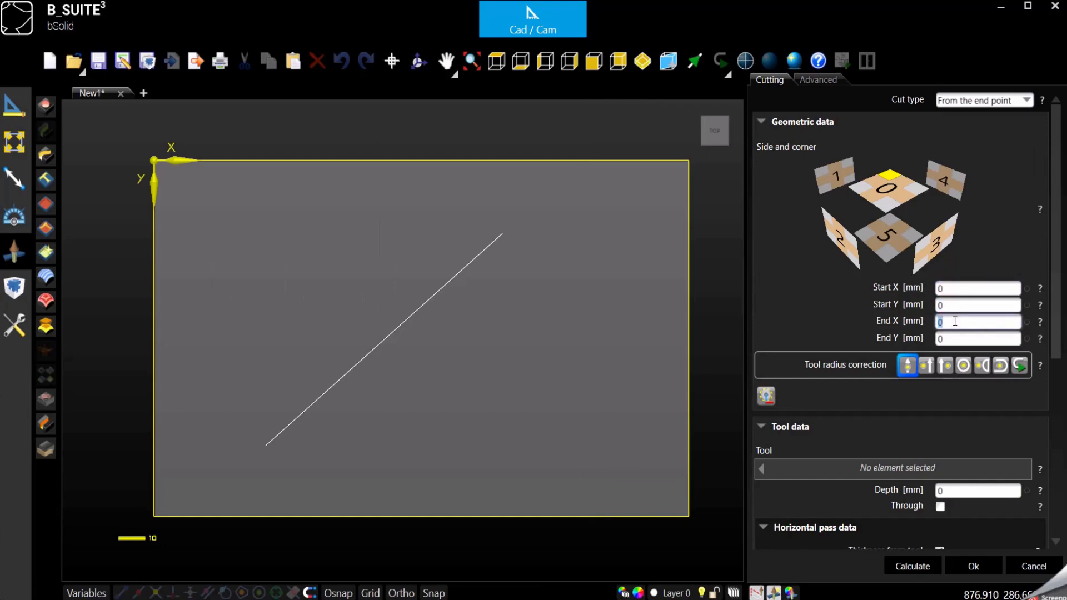
{"action": "type", "text": "200"}
{"action": "left_click", "coordinate": [958, 337]}
{"action": "type", "text": "300"}
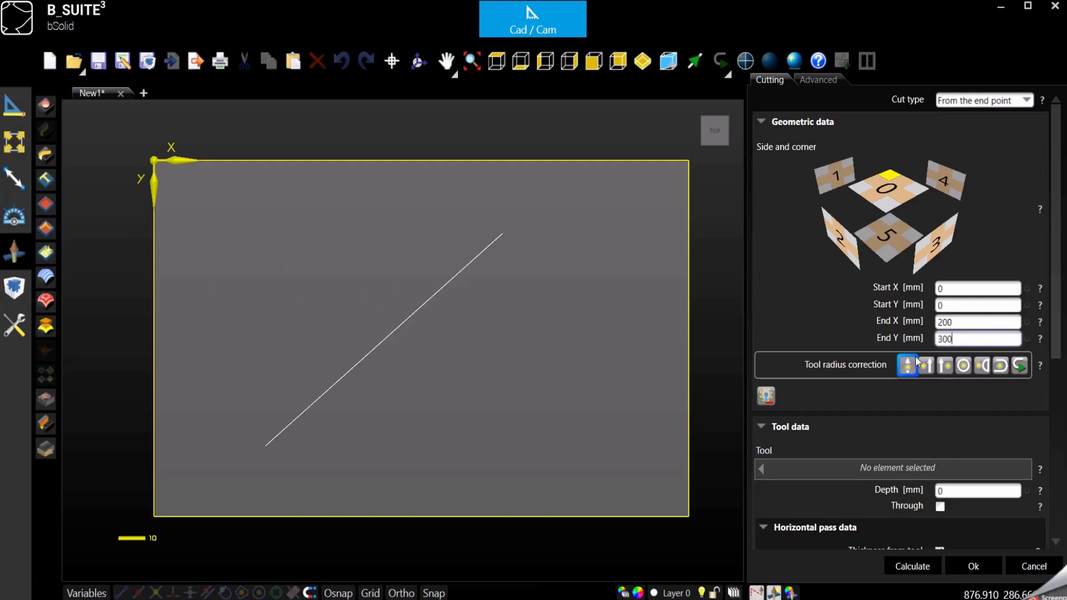
{"action": "left_click", "coordinate": [905, 463]}
{"action": "double_click", "coordinate": [472, 246]}
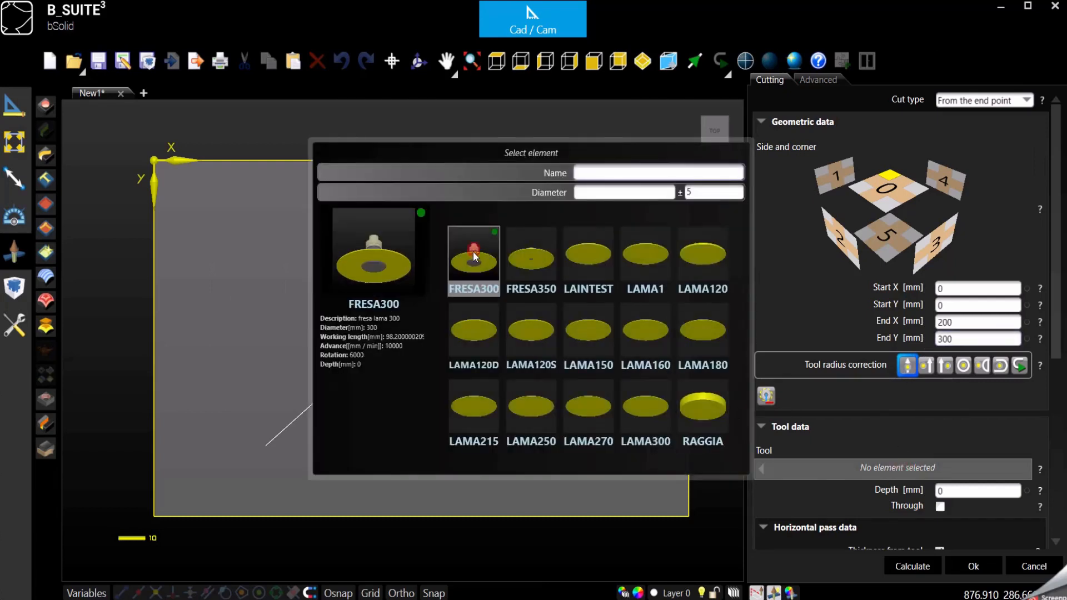
Tilt the view to inspect the new cut, then return to the top view
{"action": "scroll", "coordinate": [445, 308], "scroll_direction": "down", "scroll_amount": 2}
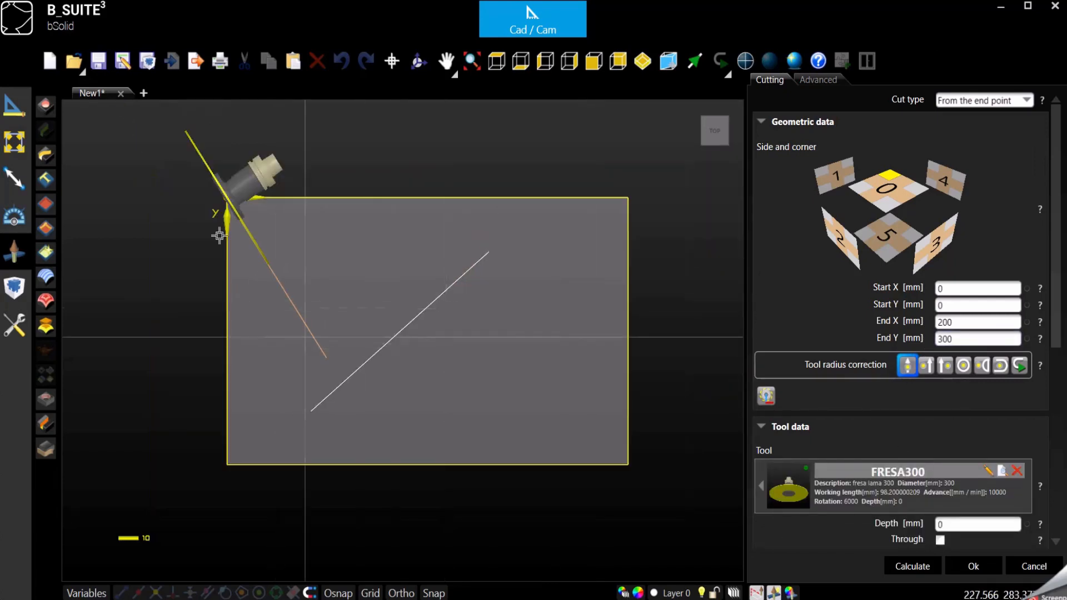
{"action": "left_click", "coordinate": [418, 62]}
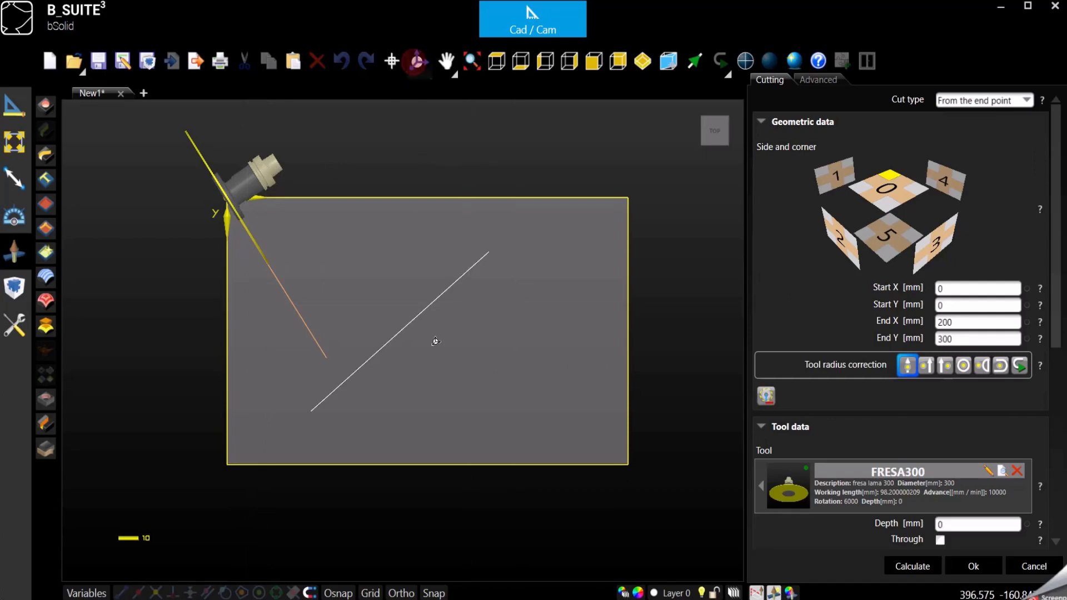
{"action": "mouse_move", "coordinate": [436, 345]}
{"action": "left_mouse_down"}
{"action": "mouse_move", "coordinate": [443, 301]}
{"action": "mouse_move", "coordinate": [417, 307]}
{"action": "mouse_move", "coordinate": [426, 305]}
{"action": "mouse_move", "coordinate": [430, 328]}
{"action": "left_mouse_up"}
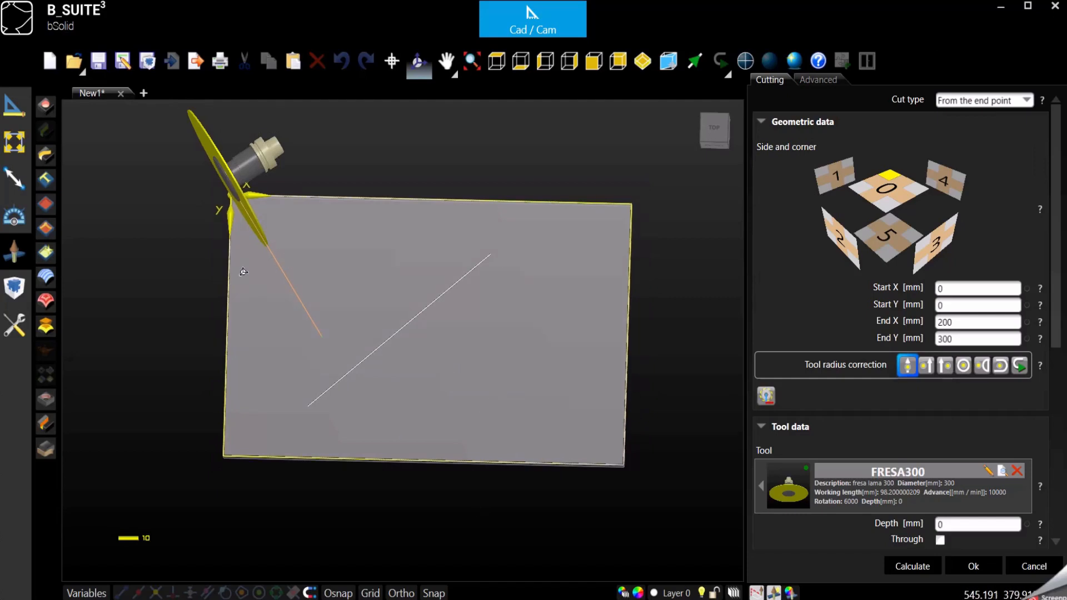
{"action": "left_click_drag", "start_coordinate": [239, 270], "coordinate": [241, 283]}
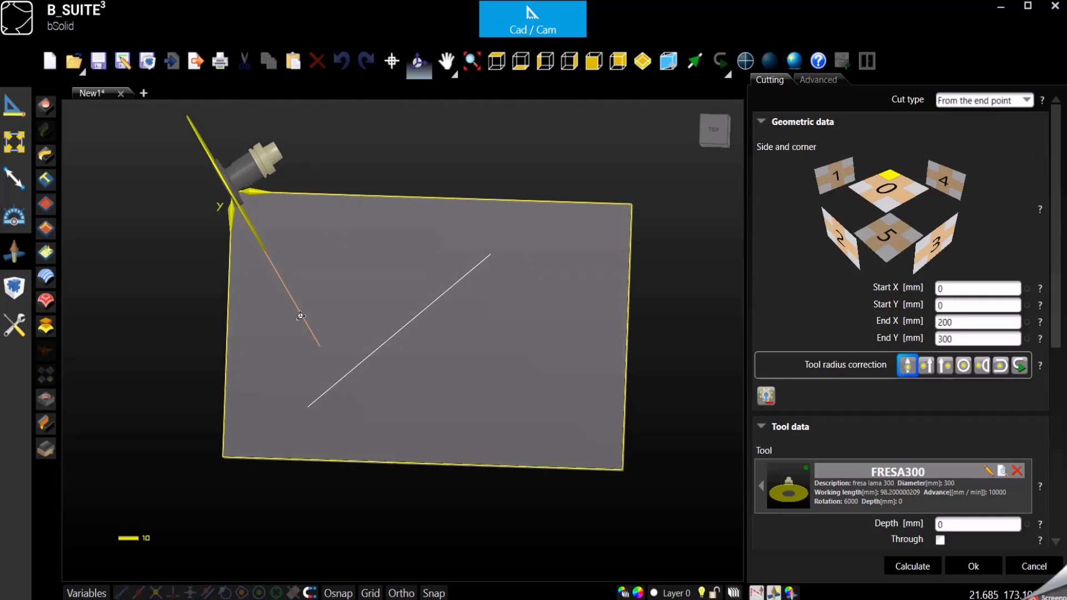
{"action": "left_click", "coordinate": [496, 61]}
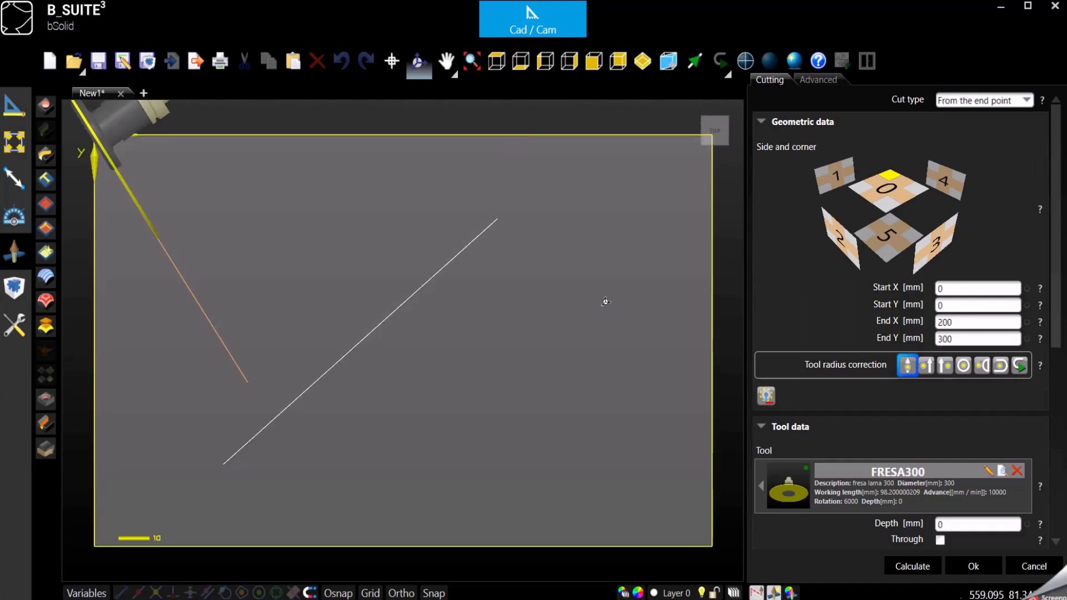
{"action": "scroll", "coordinate": [605, 300], "scroll_direction": "down", "scroll_amount": 2}
Change the cut's end point to End X lpx, End Y 0 and confirm it as P1012
{"action": "left_click", "coordinate": [966, 321]}
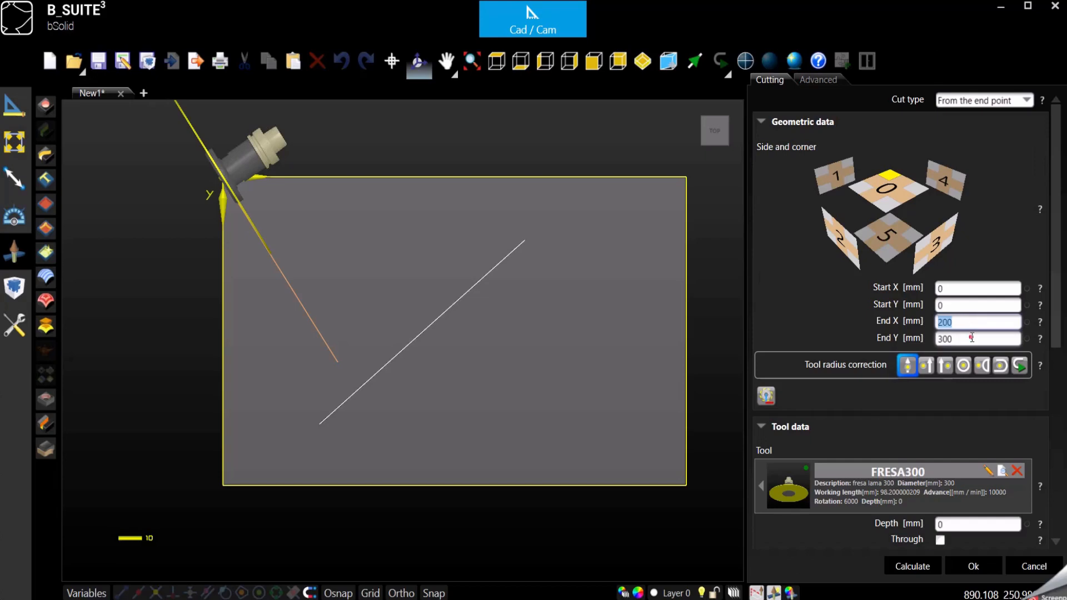
{"action": "left_click", "coordinate": [972, 337]}
{"action": "type", "text": "0"}
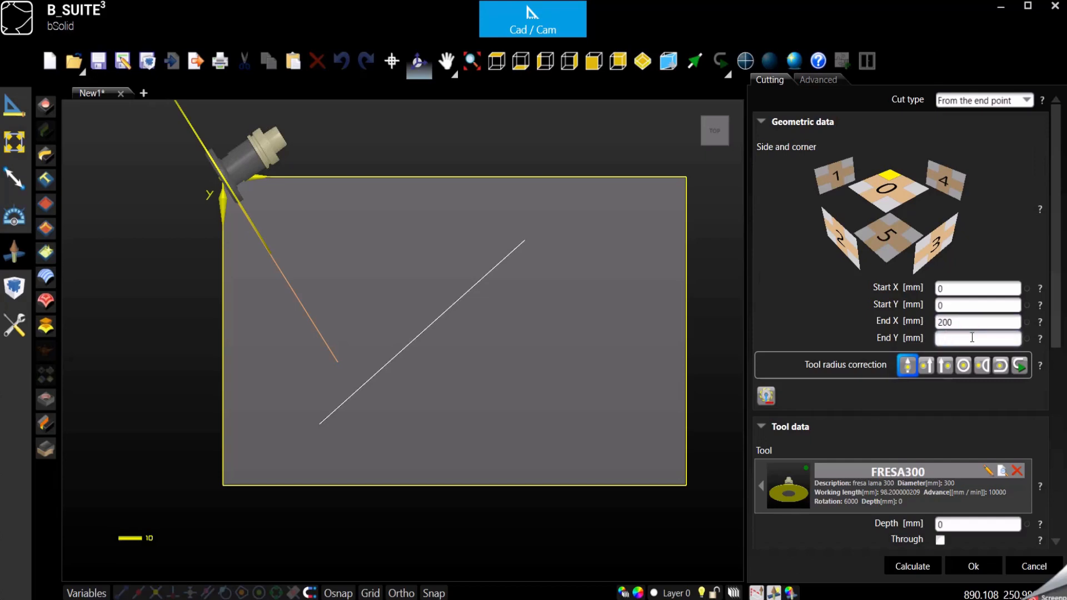
{"action": "left_click", "coordinate": [965, 324]}
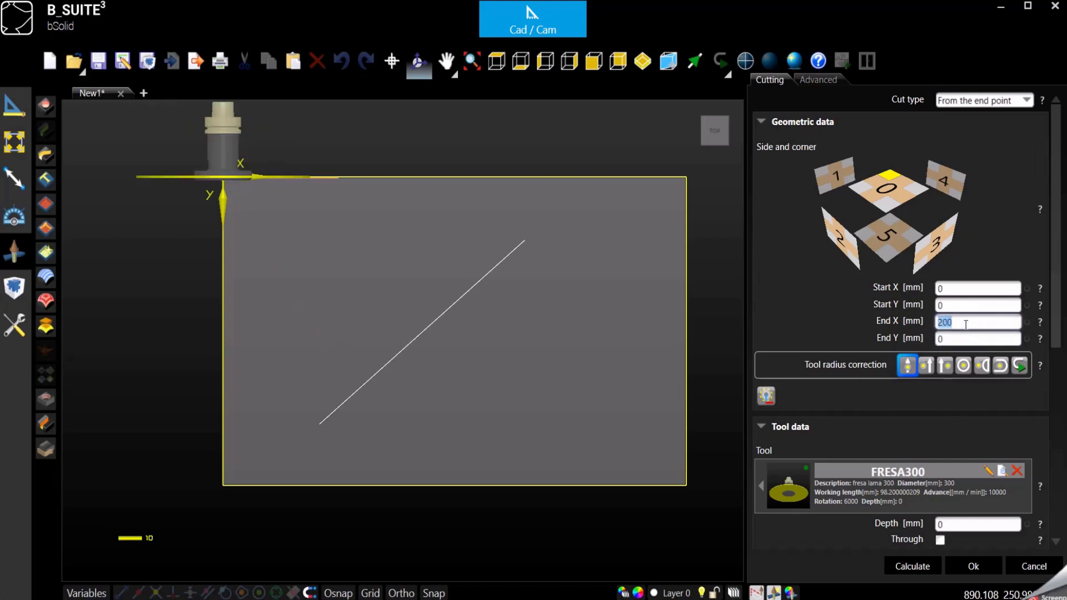
{"action": "type", "text": "lpx"}
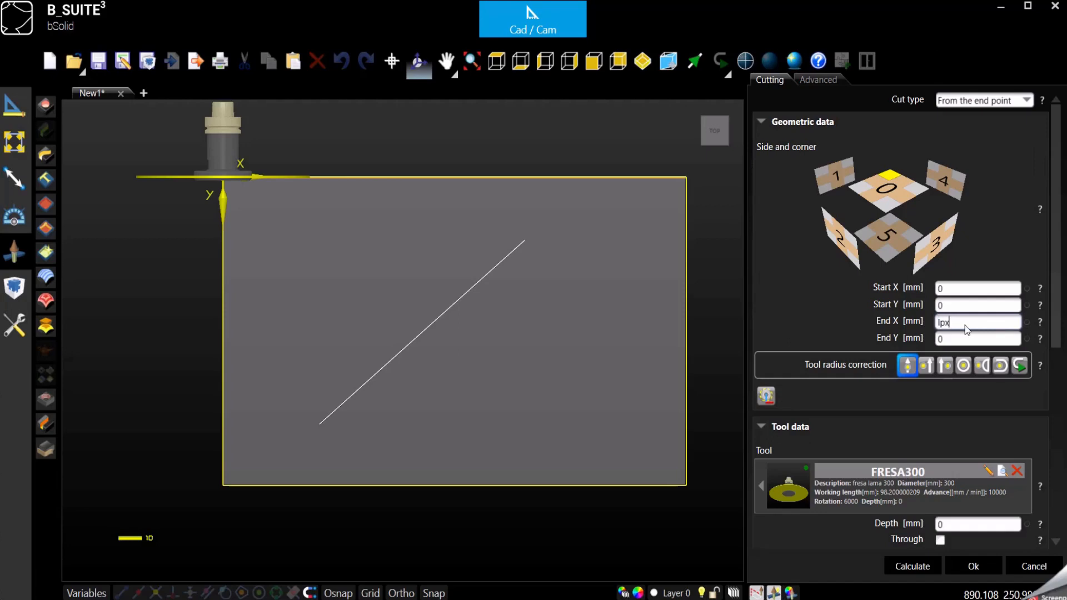
{"action": "left_click", "coordinate": [643, 62]}
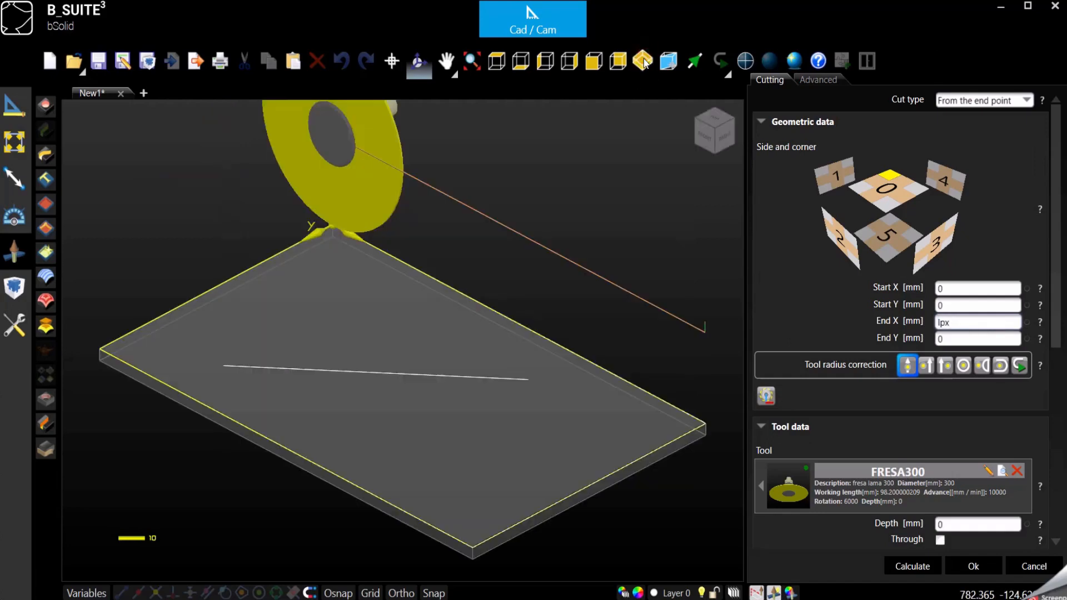
{"action": "scroll", "coordinate": [364, 337], "scroll_direction": "down", "scroll_amount": 3}
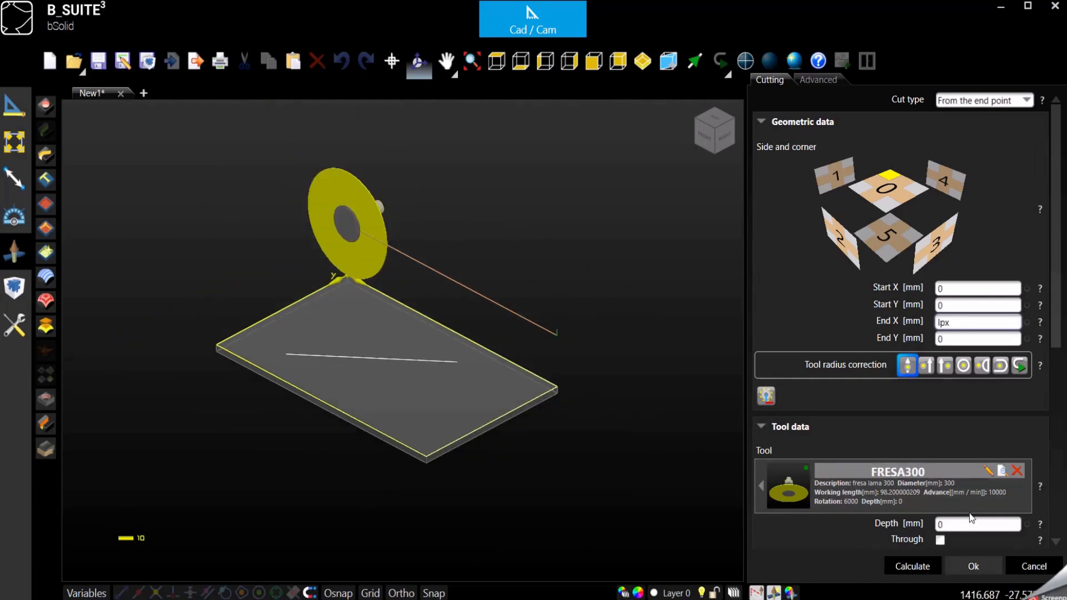
{"action": "scroll", "coordinate": [944, 409], "scroll_direction": "down", "scroll_amount": 2}
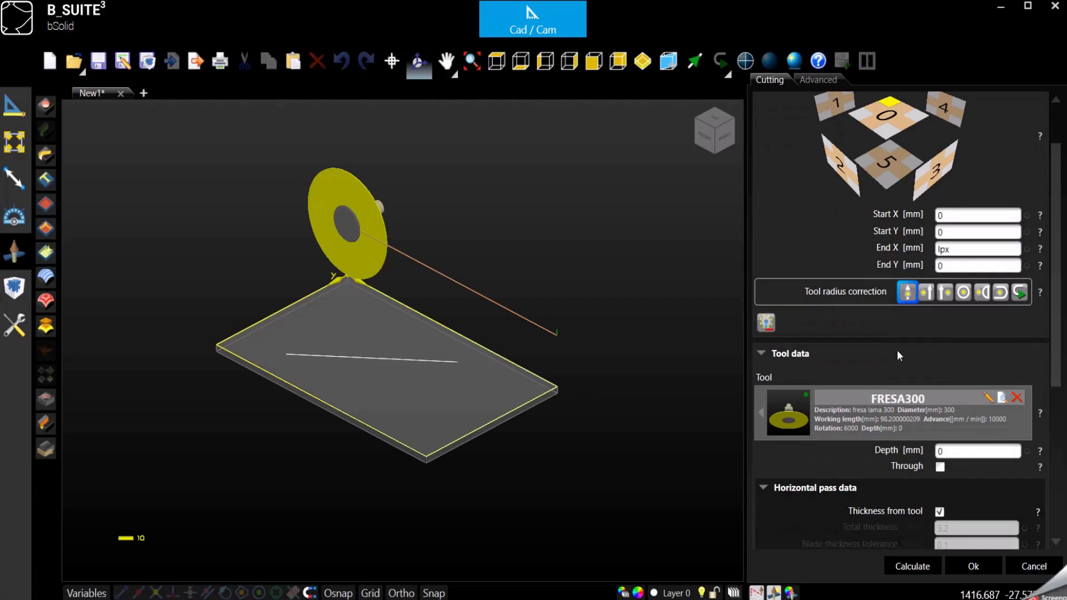
{"action": "scroll", "coordinate": [911, 367], "scroll_direction": "down", "scroll_amount": 4}
{"action": "scroll", "coordinate": [929, 389], "scroll_direction": "up", "scroll_amount": 5}
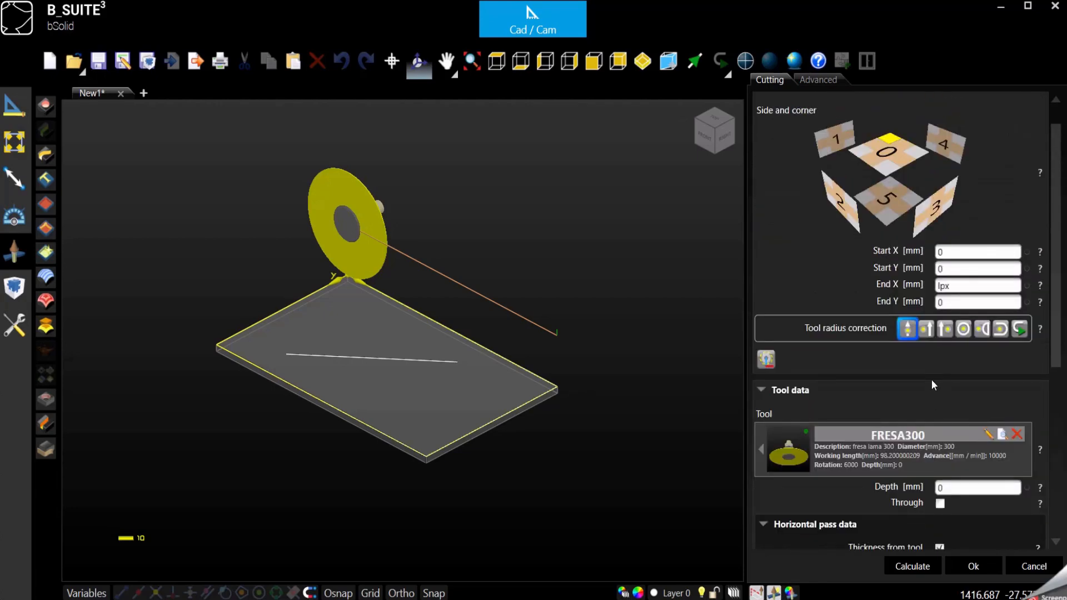
{"action": "scroll", "coordinate": [935, 392], "scroll_direction": "down", "scroll_amount": 2}
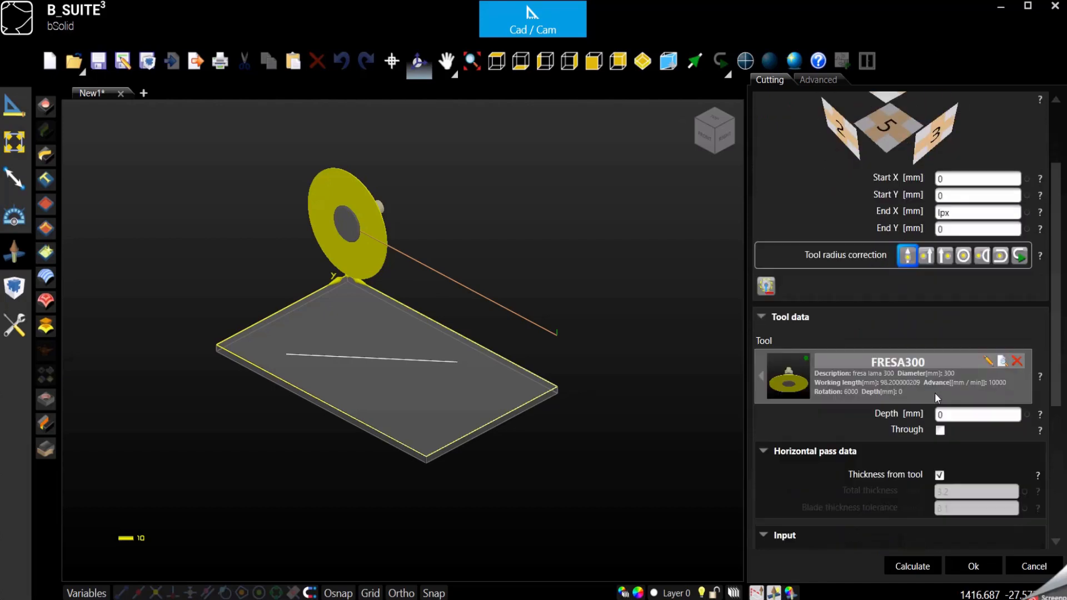
{"action": "left_click", "coordinate": [973, 566]}
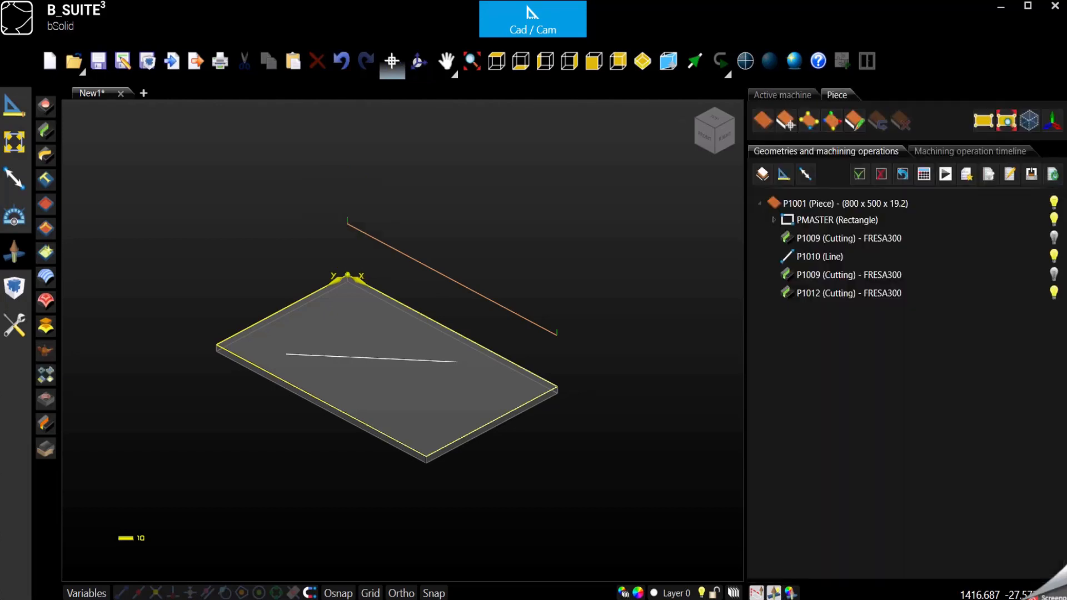
Start a From the length saw cut at Start X 0, Y 100 using the FRESA300 blade
{"action": "left_click", "coordinate": [46, 131]}
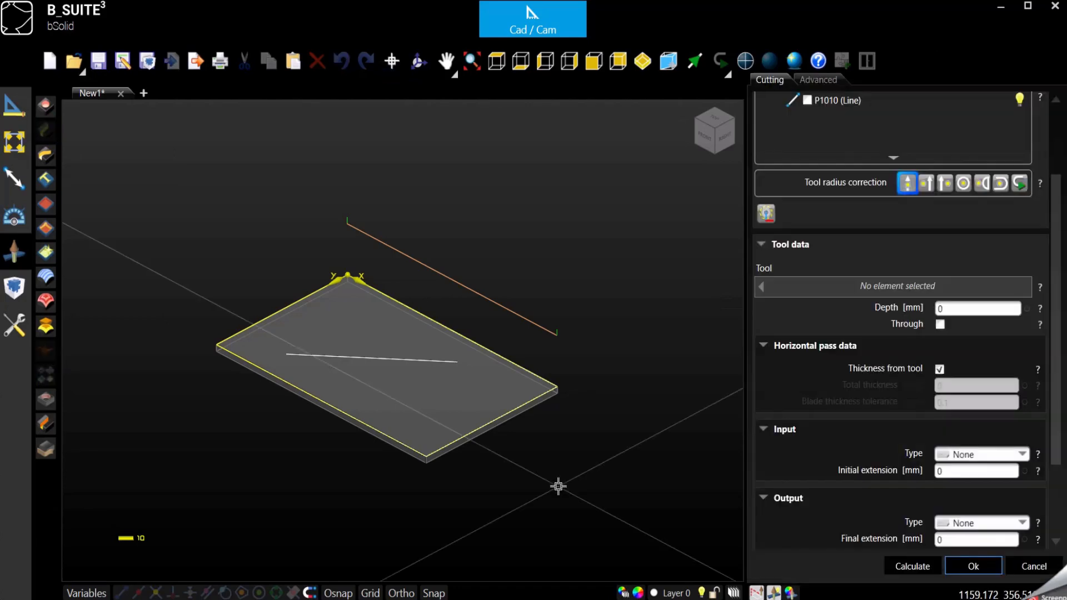
{"action": "scroll", "coordinate": [970, 402], "scroll_direction": "up", "scroll_amount": 3}
{"action": "left_click", "coordinate": [1007, 100]}
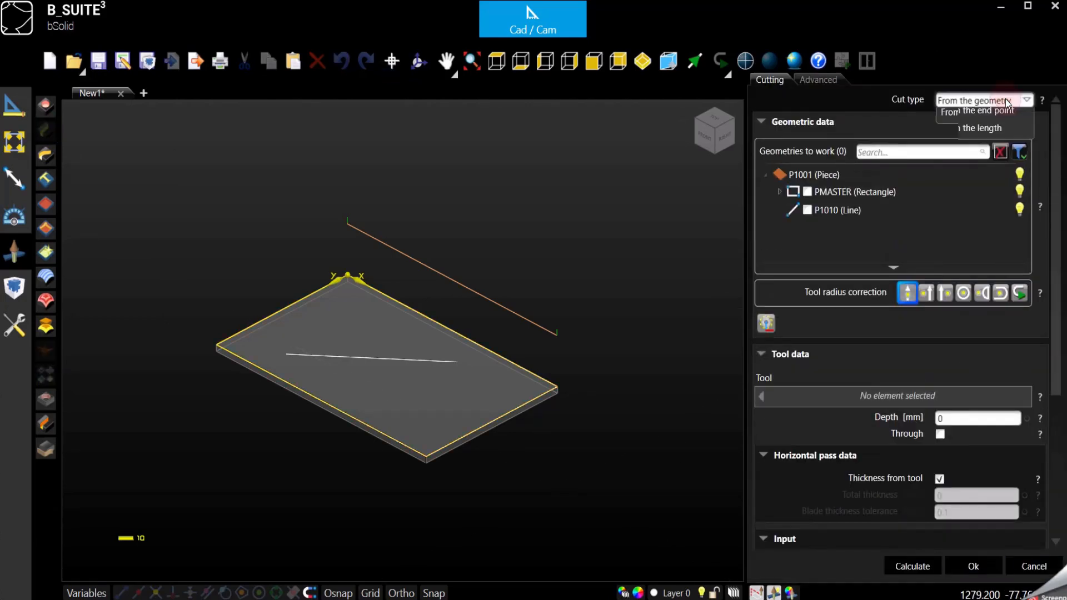
{"action": "left_click", "coordinate": [956, 157]}
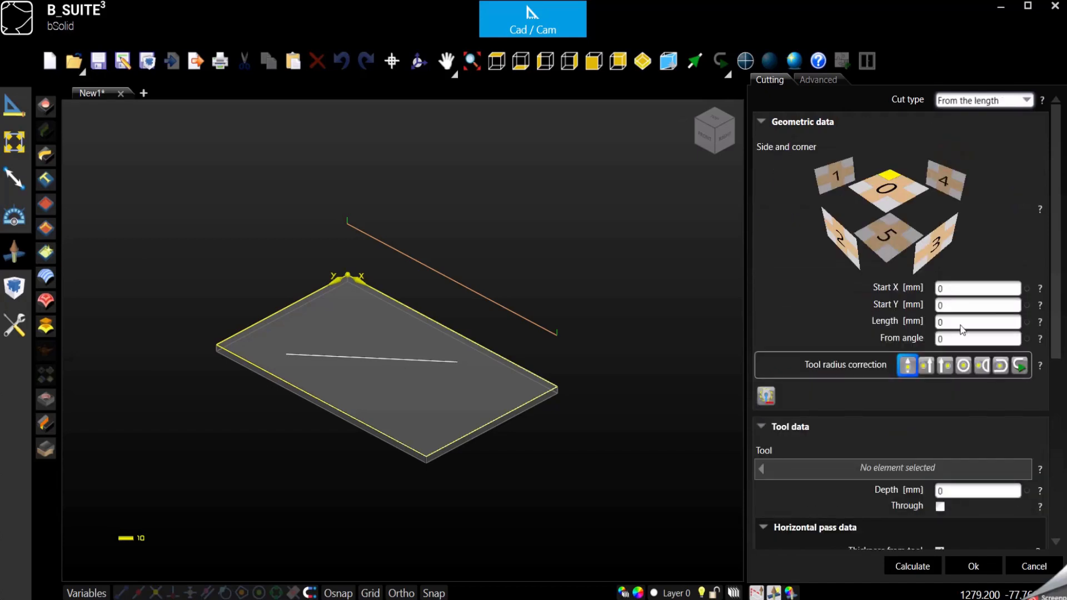
{"action": "left_click", "coordinate": [950, 288]}
{"action": "left_click", "coordinate": [957, 306]}
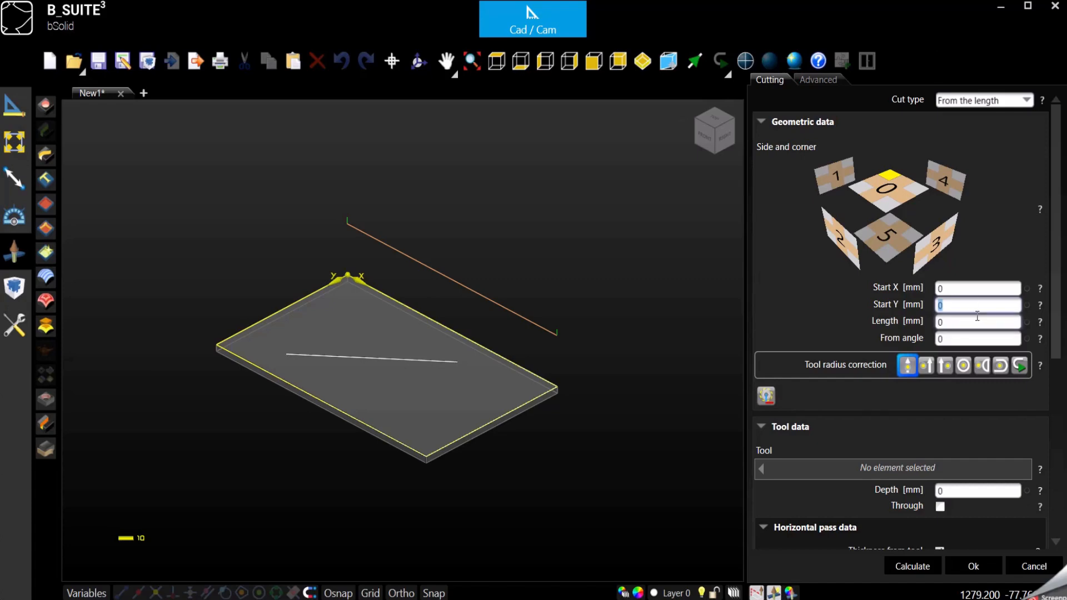
{"action": "type", "text": "100"}
{"action": "key", "text": "Tab"}
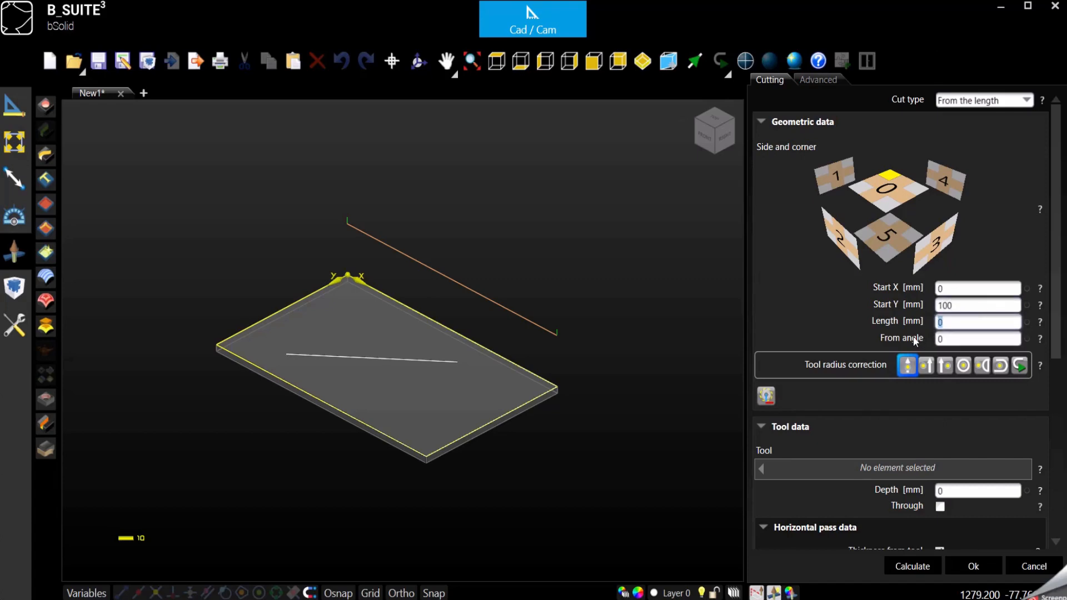
{"action": "left_click", "coordinate": [844, 478]}
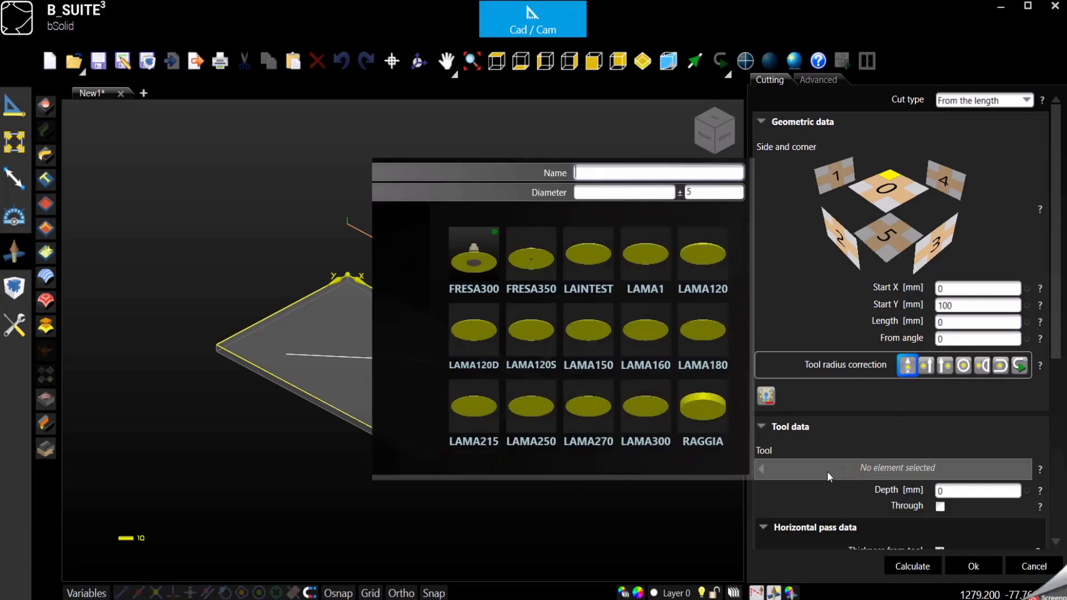
{"action": "double_click", "coordinate": [461, 258]}
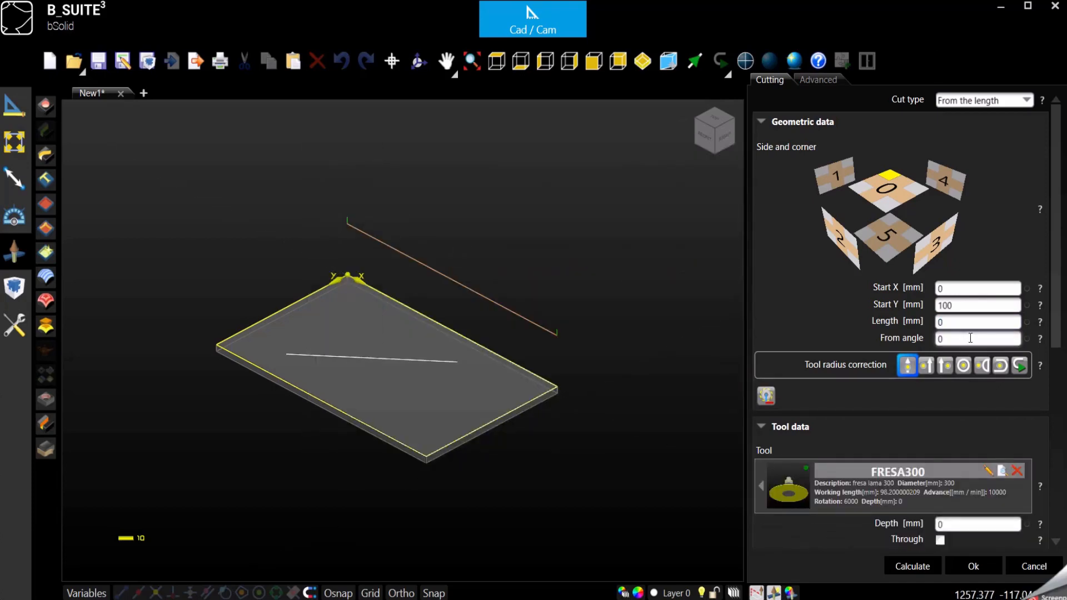
Set the cut length to 500 and angle to 180, confirm it, and make the second P1009 cut visible
{"action": "left_click", "coordinate": [957, 321]}
{"action": "type", "text": "500"}
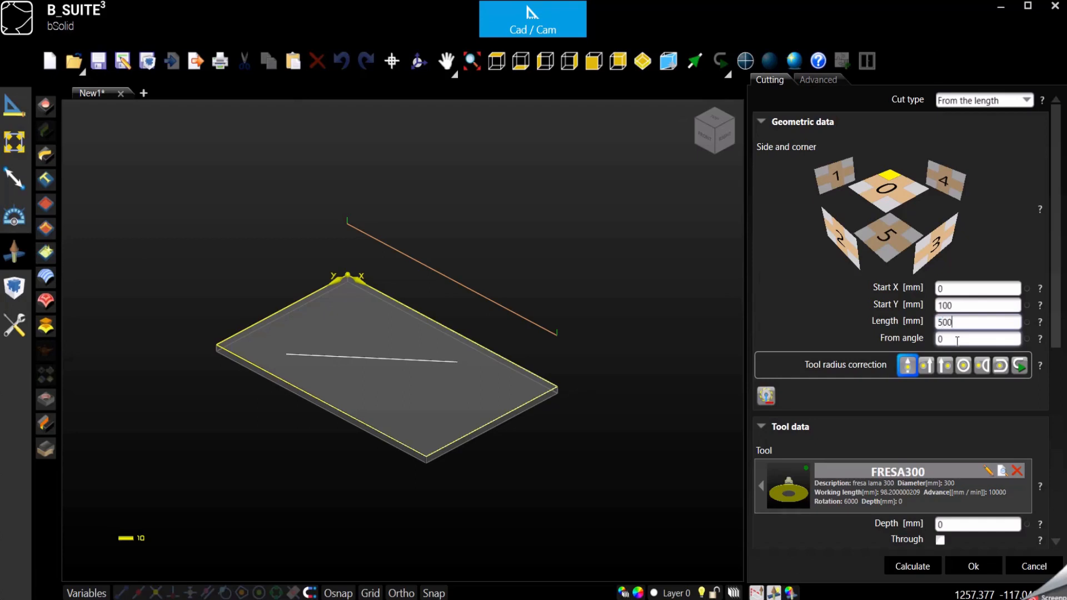
{"action": "left_click", "coordinate": [956, 340]}
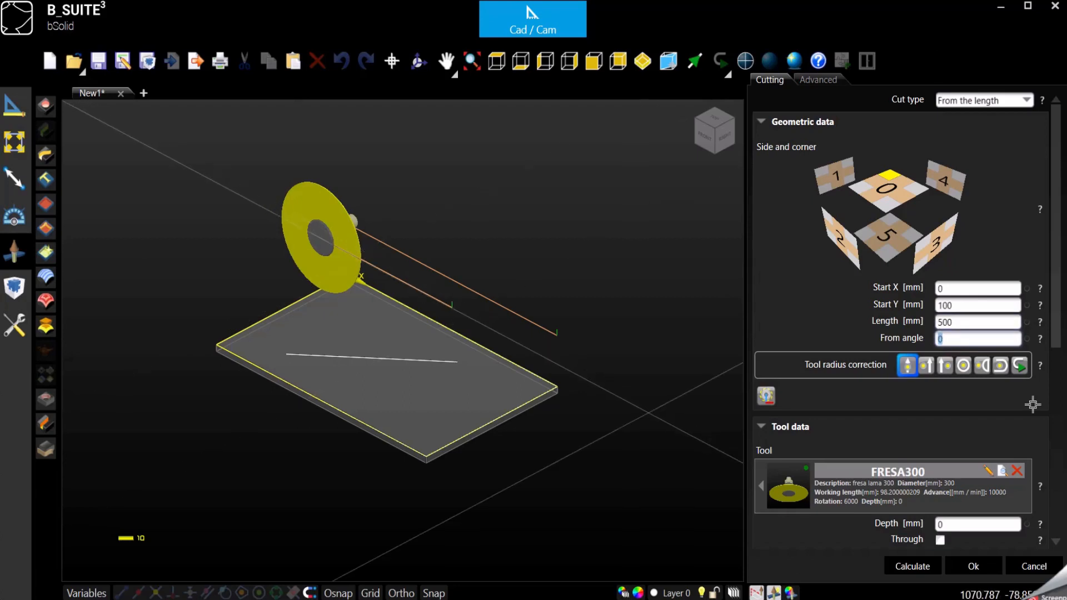
{"action": "left_click", "coordinate": [952, 344]}
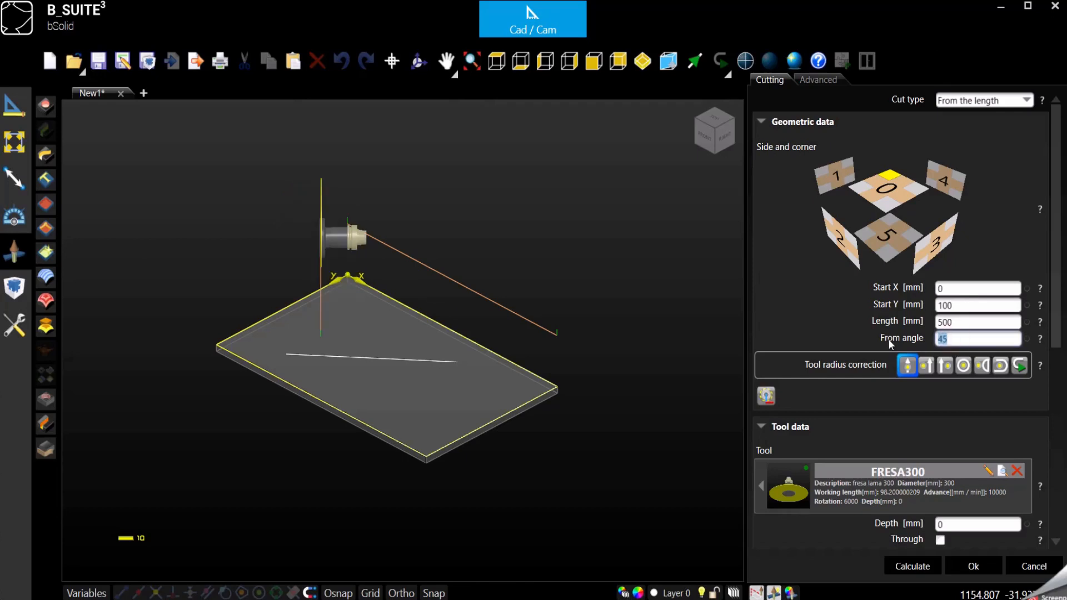
{"action": "type", "text": "90"}
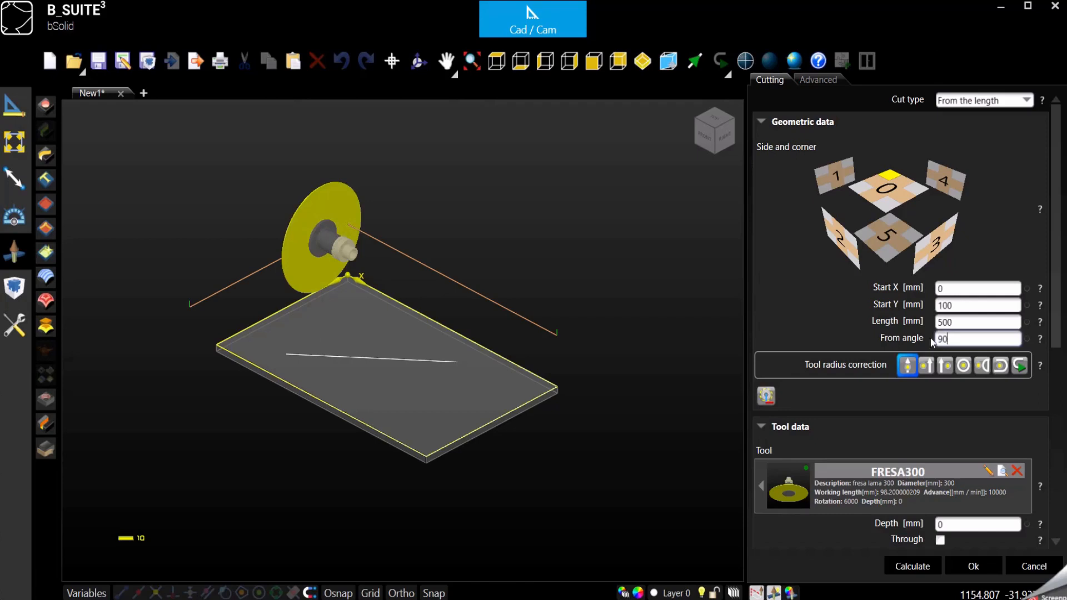
{"action": "left_click_drag", "start_coordinate": [954, 336], "coordinate": [926, 339]}
{"action": "type", "text": "270"}
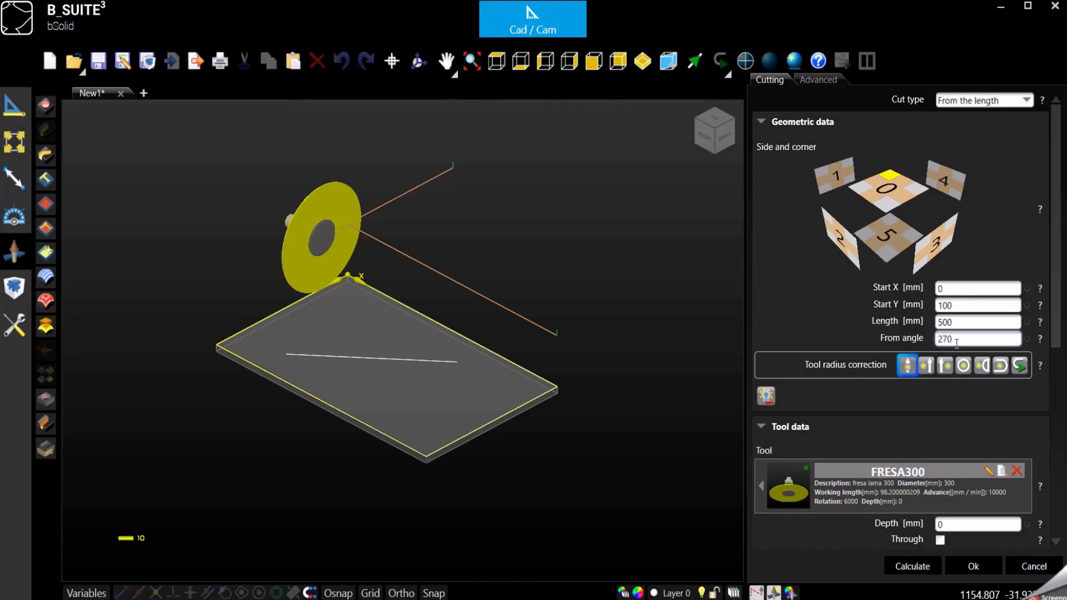
{"action": "left_click_drag", "start_coordinate": [955, 338], "coordinate": [881, 334]}
{"action": "type", "text": "180"}
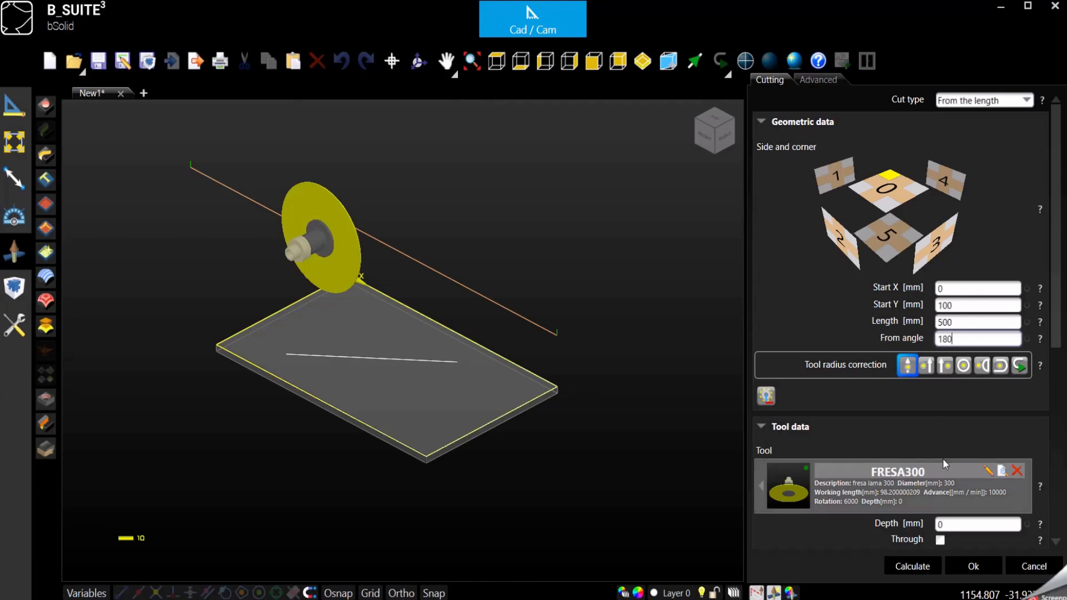
{"action": "left_click", "coordinate": [967, 567]}
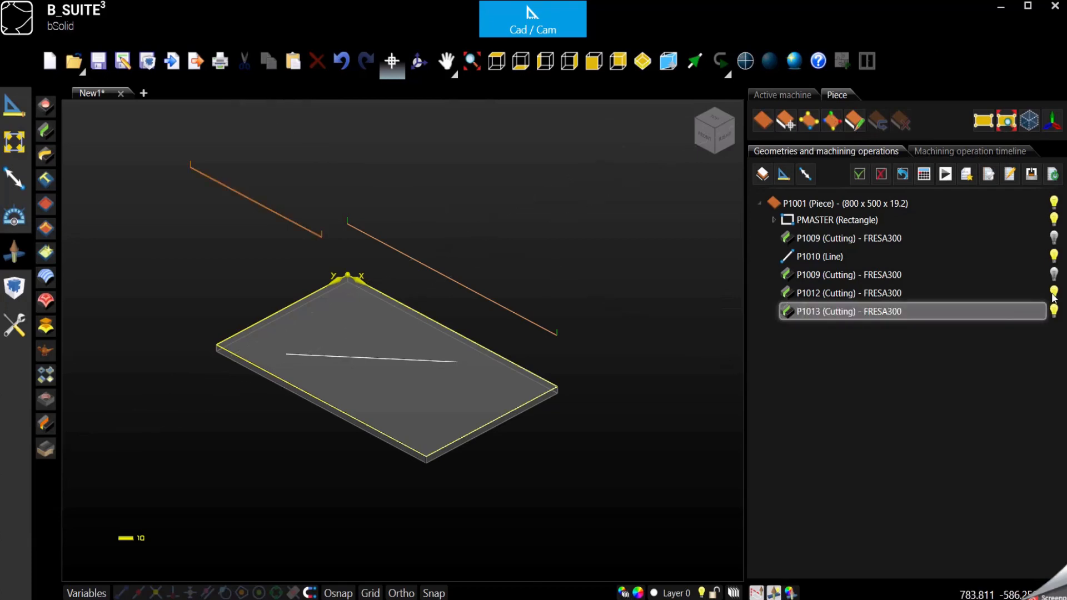
{"action": "left_click", "coordinate": [1054, 276]}
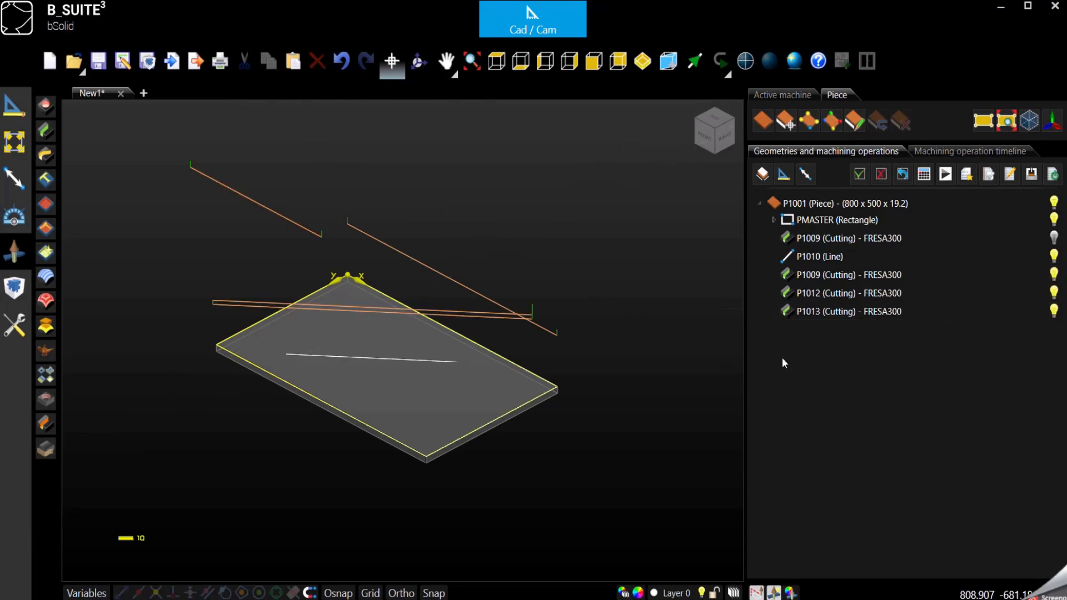